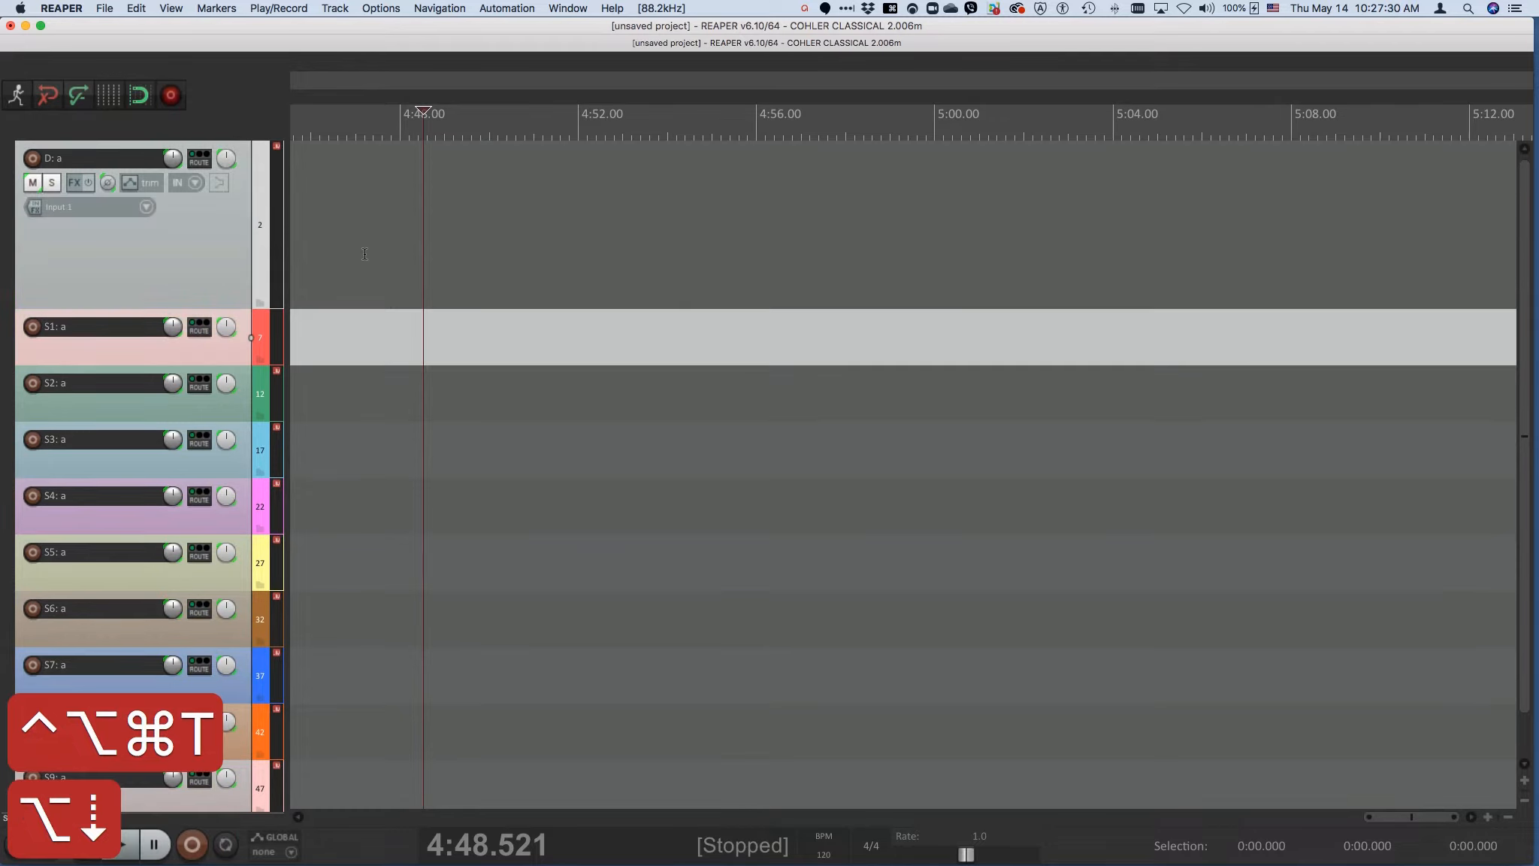
Expand the S1 track group to view its b, c and d tracks, and collapse it again
{"action": "key", "text": "ctrl+alt+super+t"}
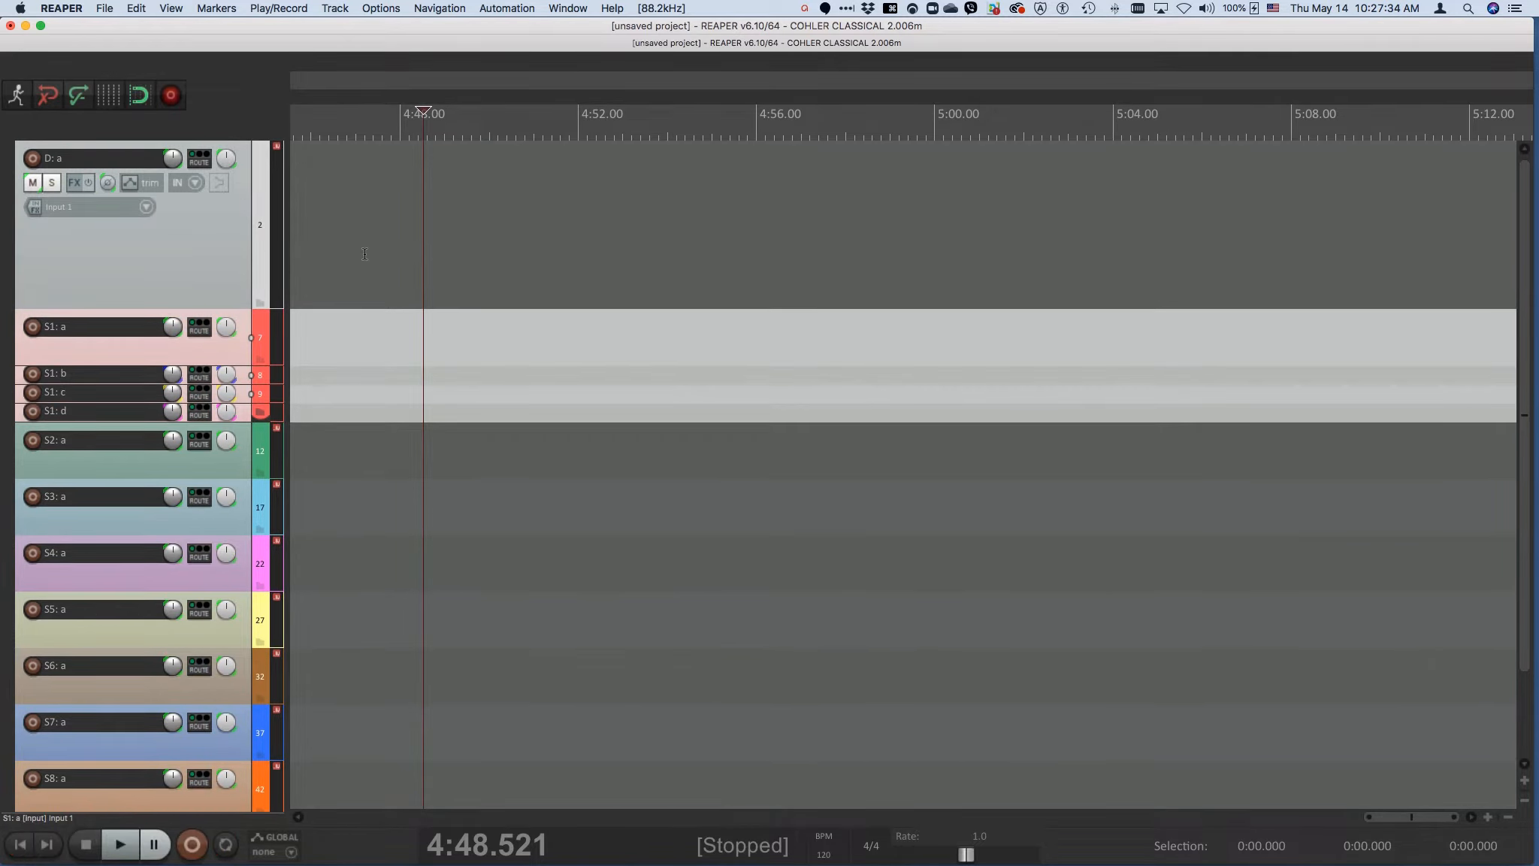
{"action": "key", "text": "ctrl+alt+super+t"}
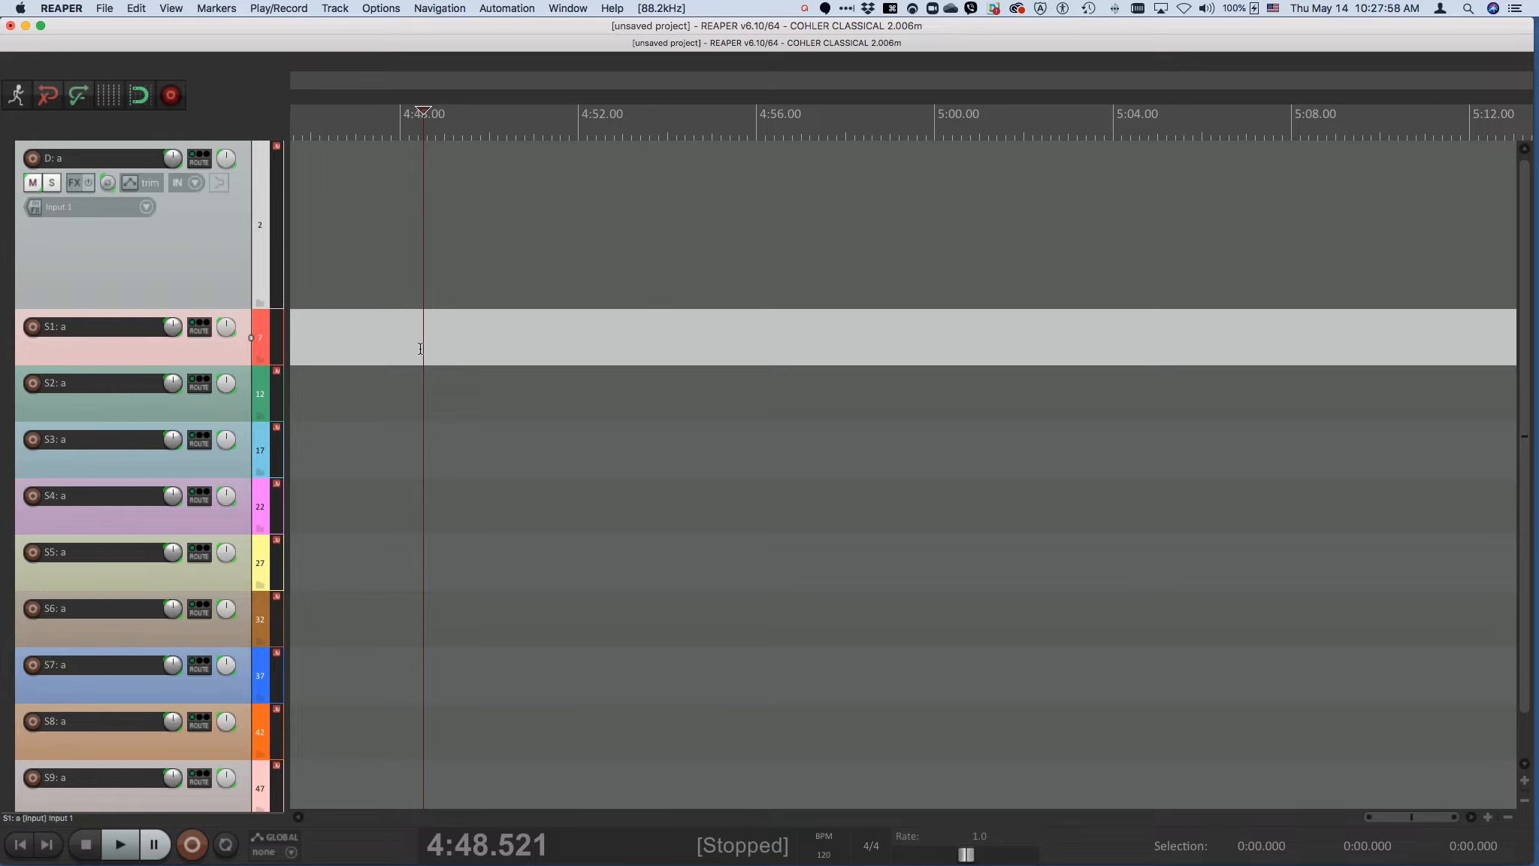
Set the audio device to Yeti Nano in the preferences and confirm the change
{"action": "key", "text": "super+comma"}
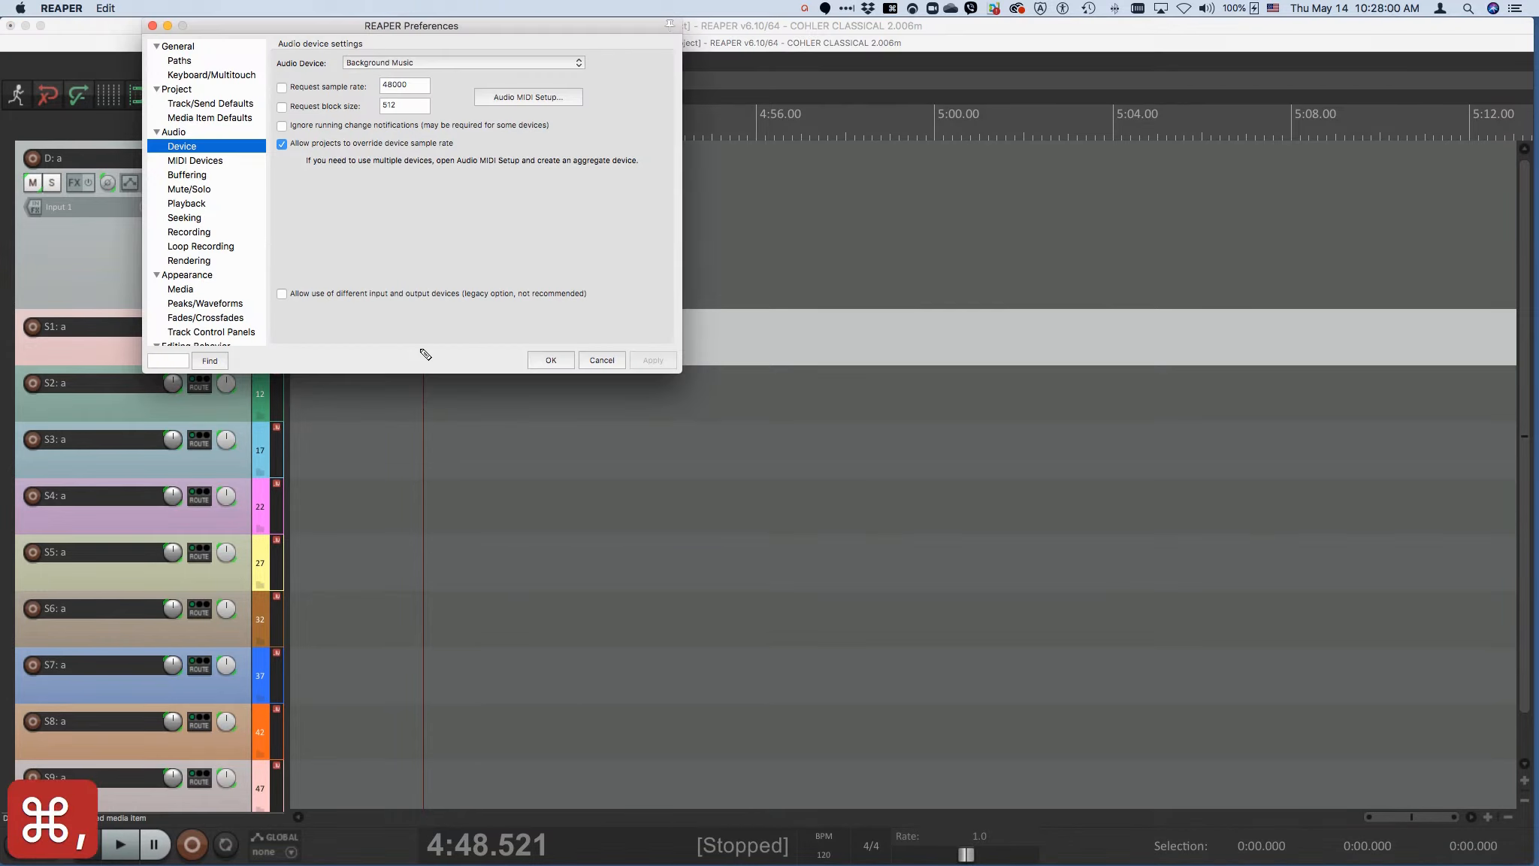
{"action": "left_click", "coordinate": [407, 65]}
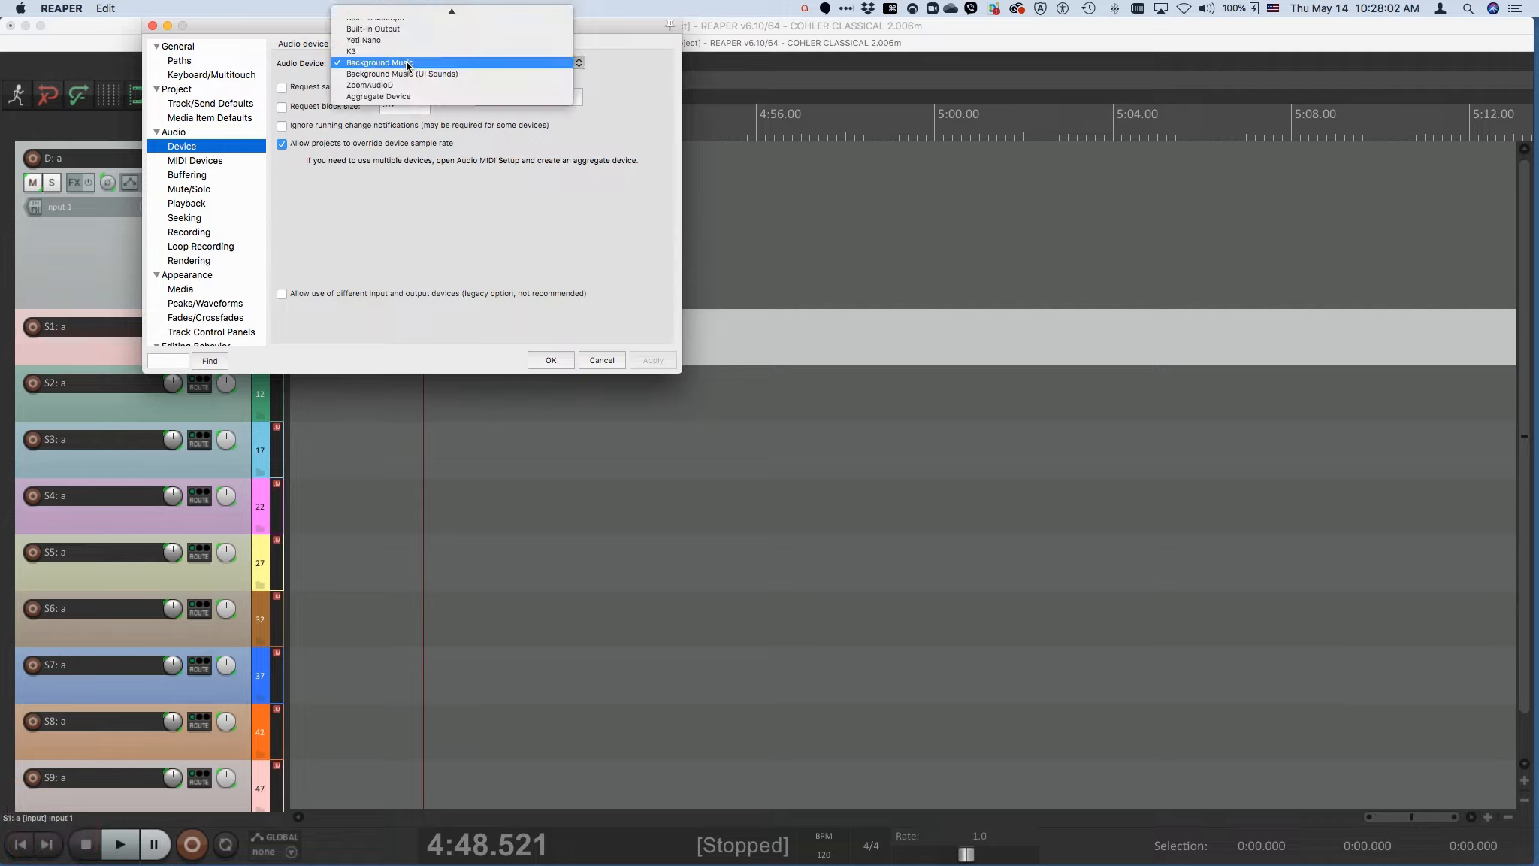
{"action": "left_click", "coordinate": [409, 53]}
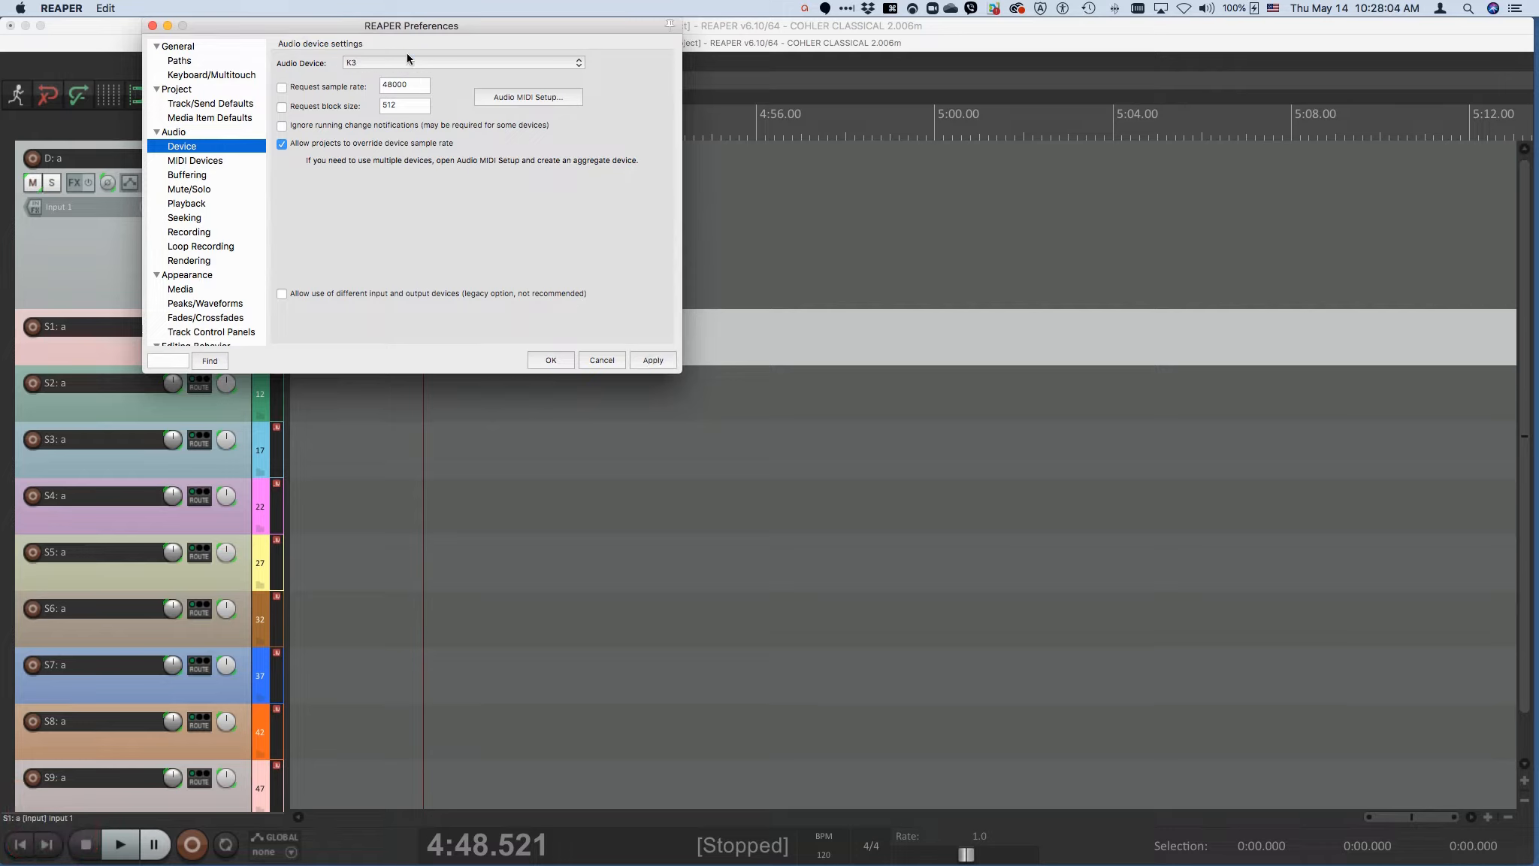
{"action": "left_click", "coordinate": [406, 64]}
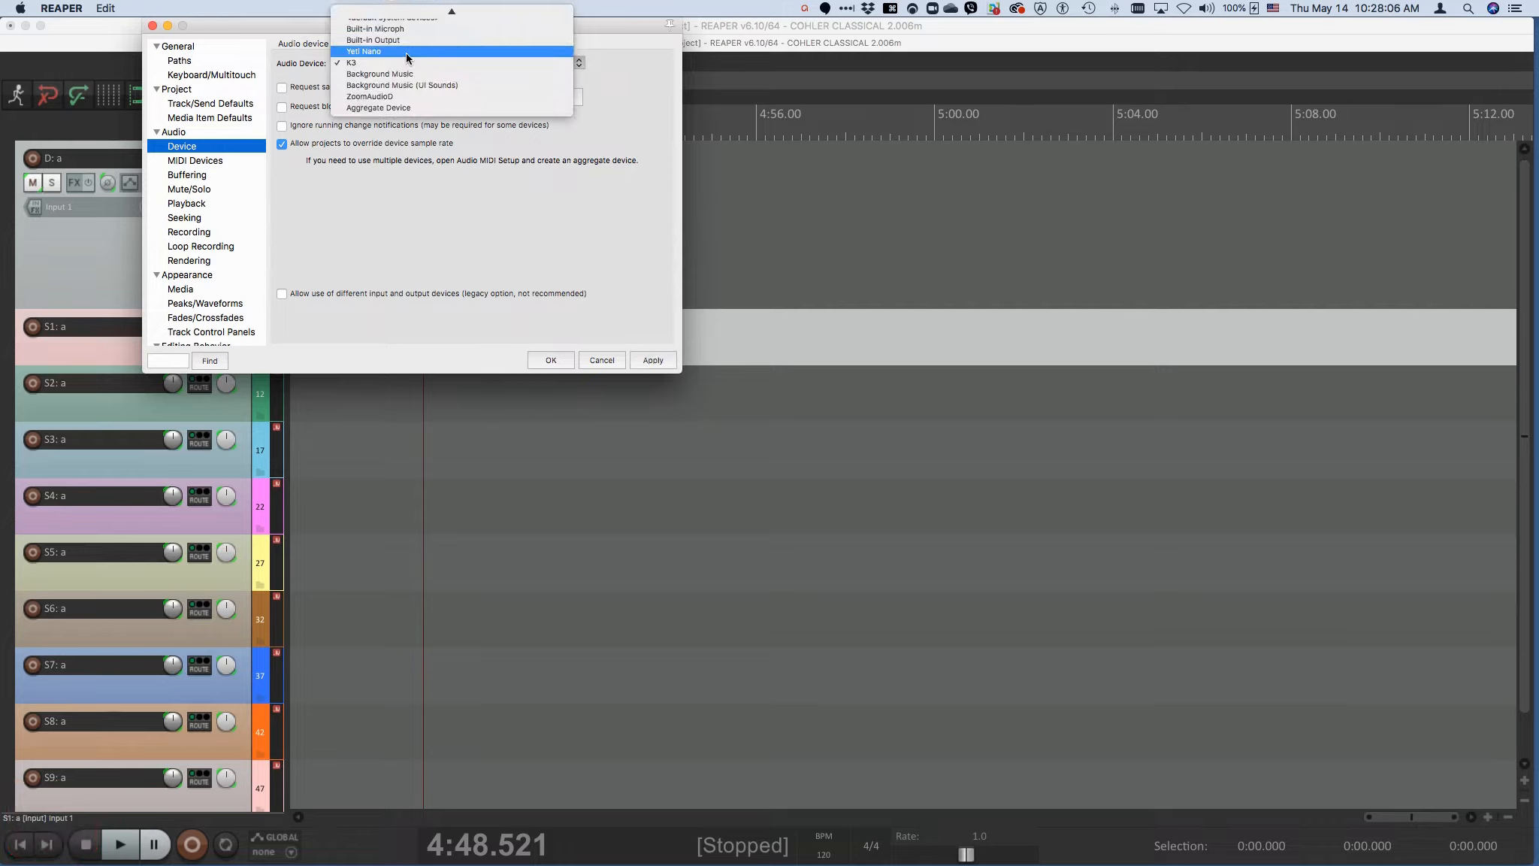
{"action": "left_click", "coordinate": [406, 53]}
{"action": "left_click", "coordinate": [549, 361]}
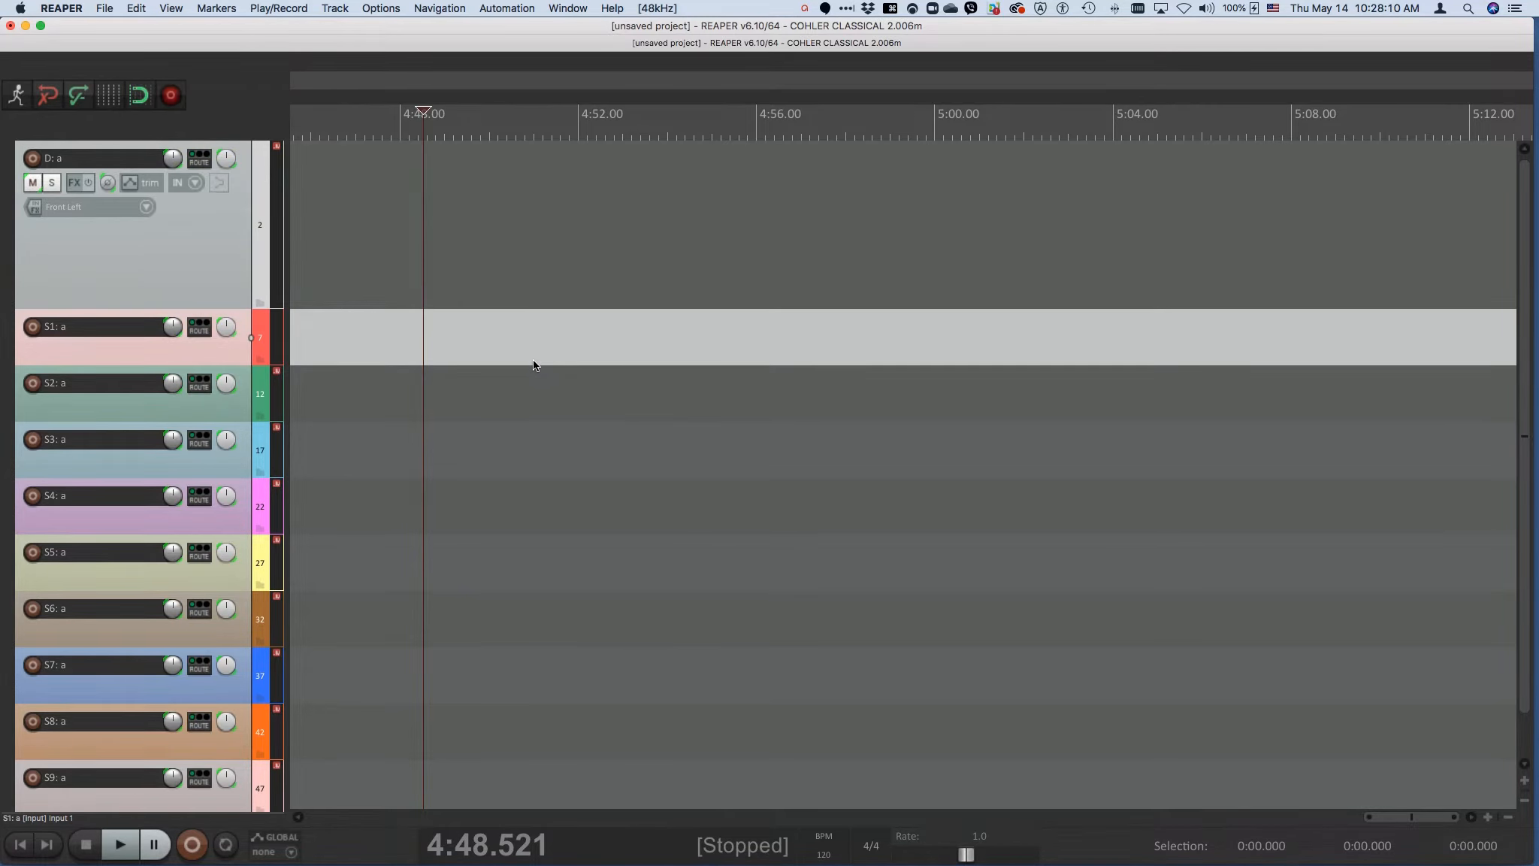
Arm the S1 group for recording and record a take of about four seconds from the edit cursor
{"action": "left_click", "coordinate": [180, 96]}
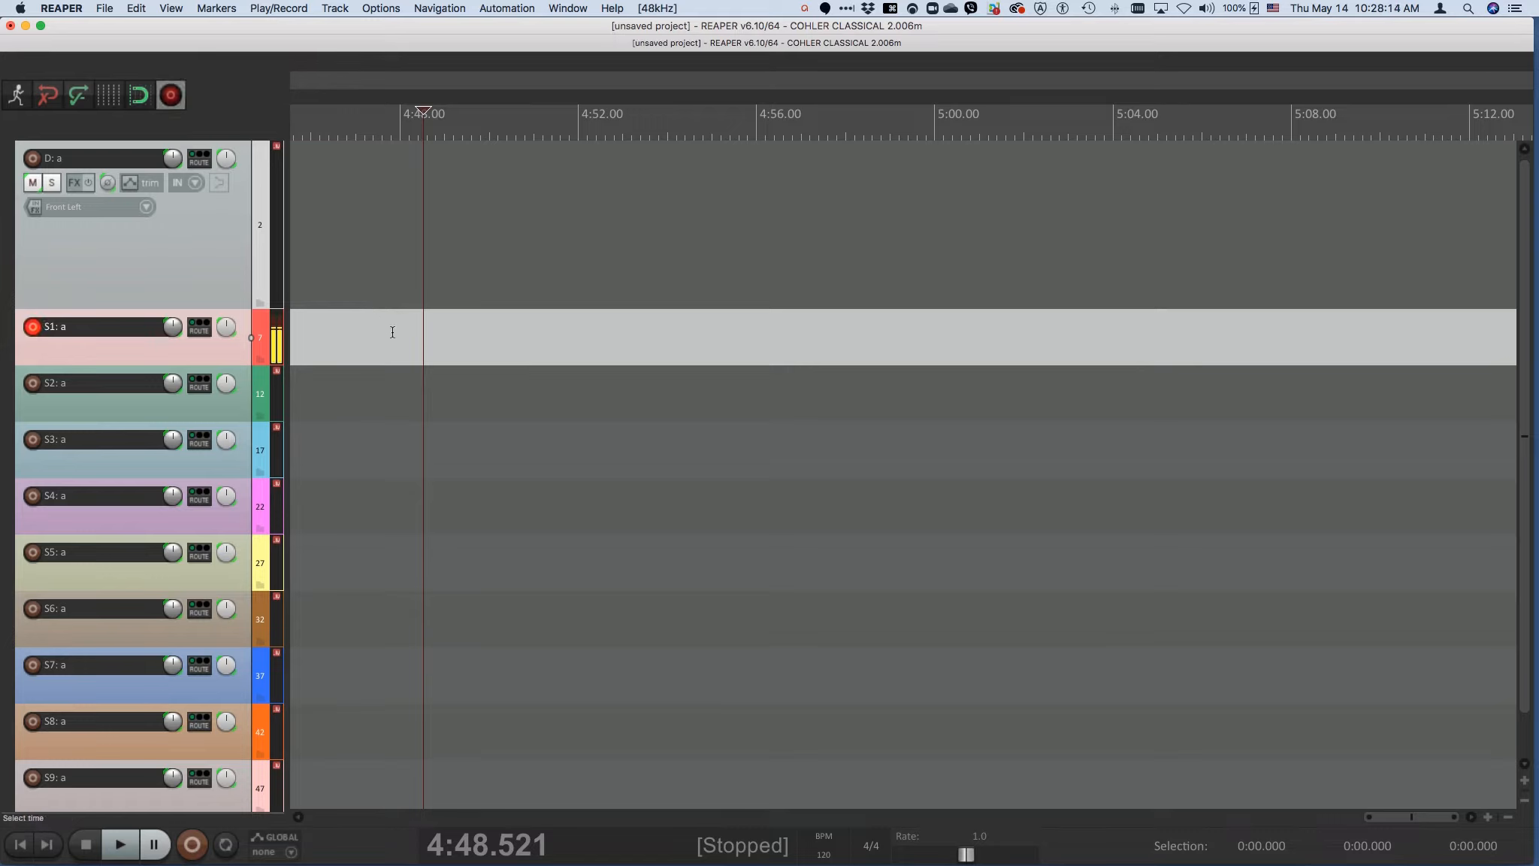
{"action": "key", "text": "super+r"}
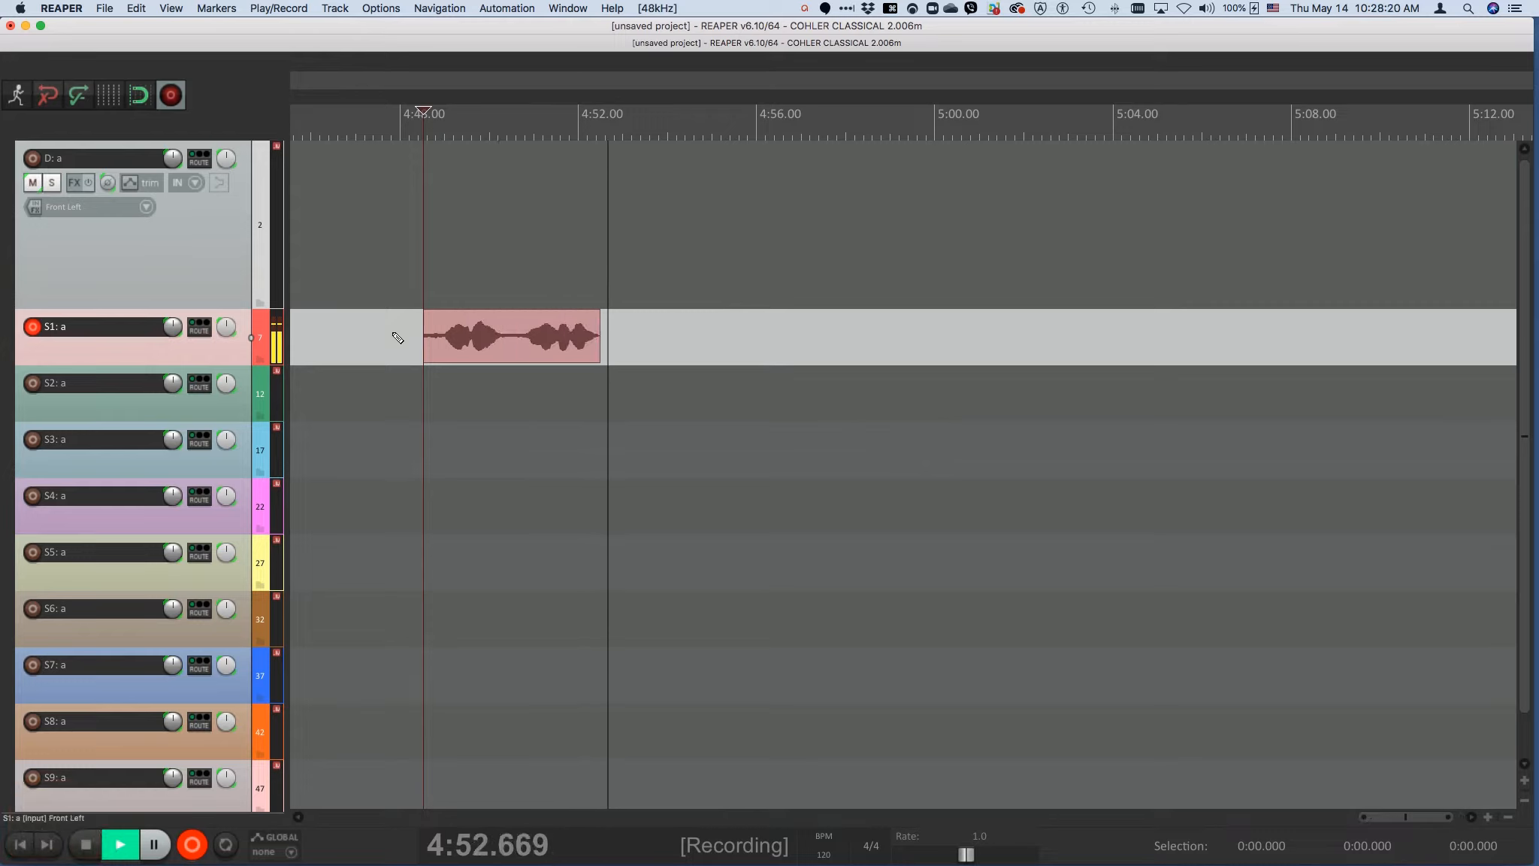
{"action": "key", "text": "space"}
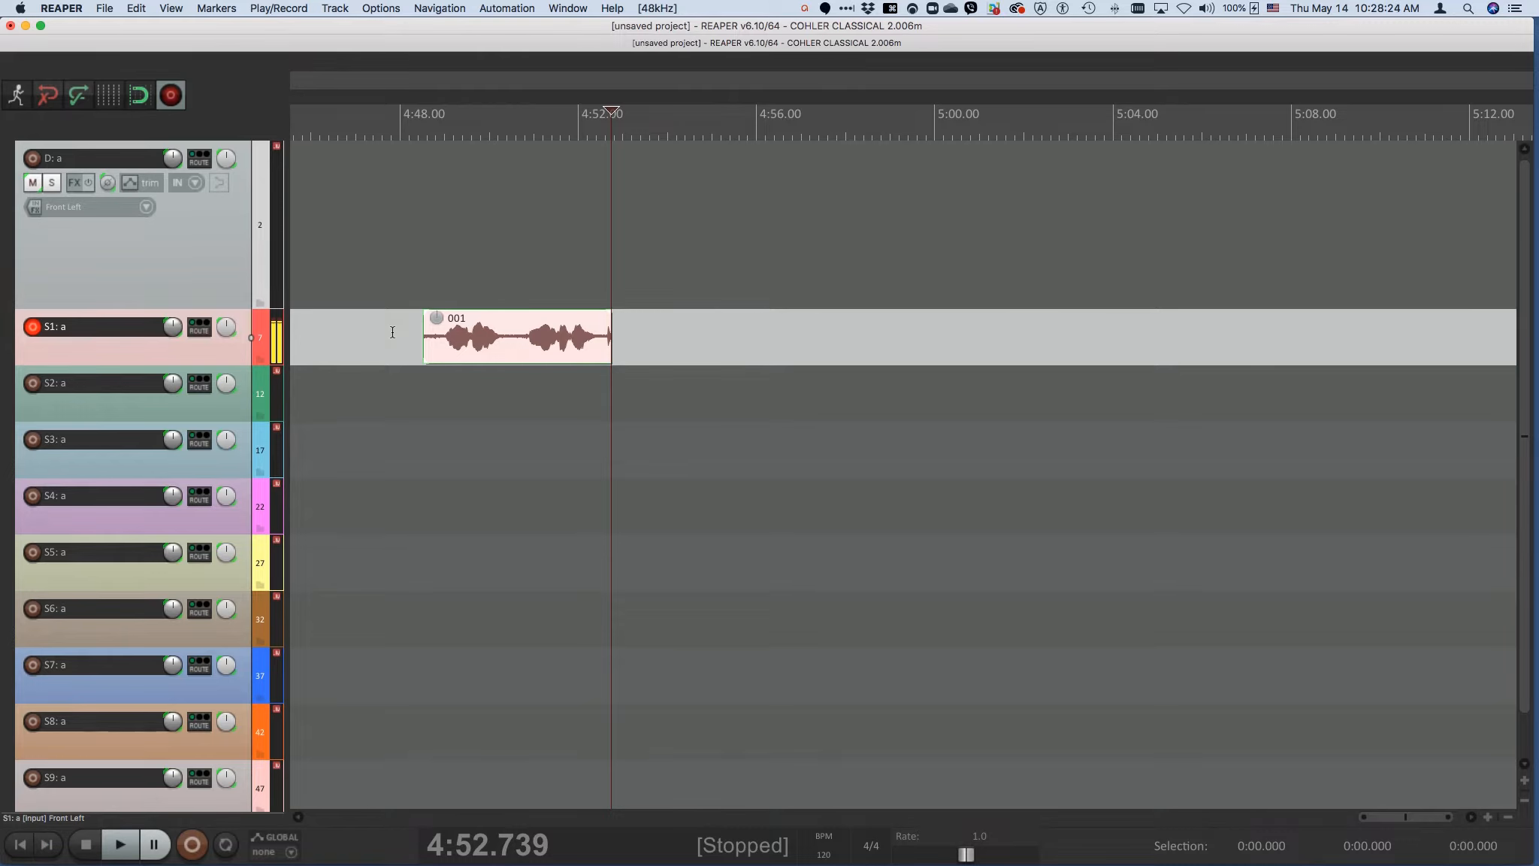
Expand the S1 group, set the small track height to 50 pixels in the Cohler general settings, and collapse the group
{"action": "key", "text": "ctrl+alt+super+t"}
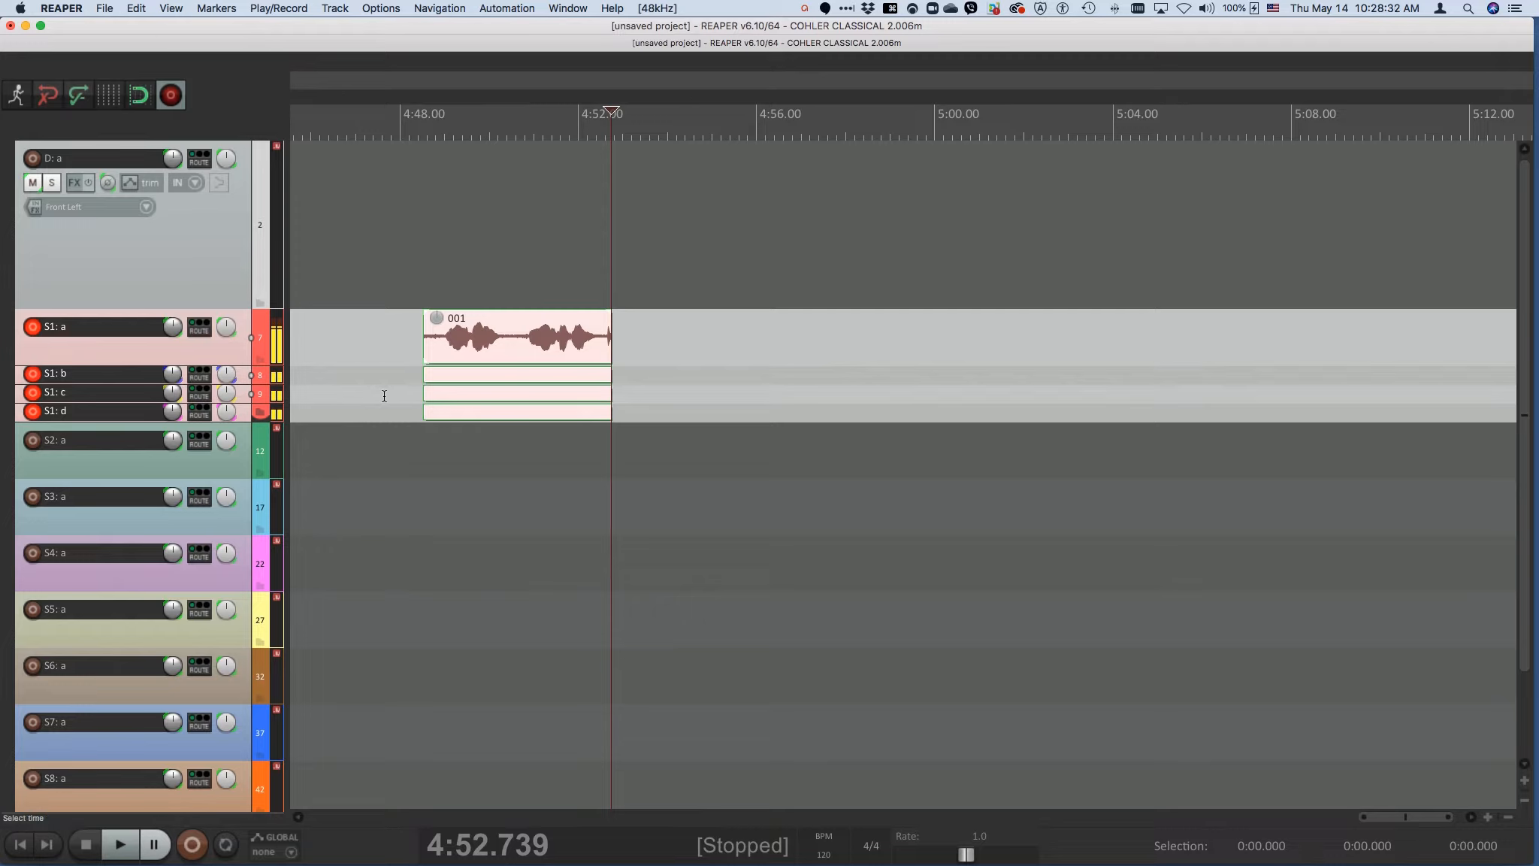
{"action": "key", "text": "ctrl+alt+super+comma"}
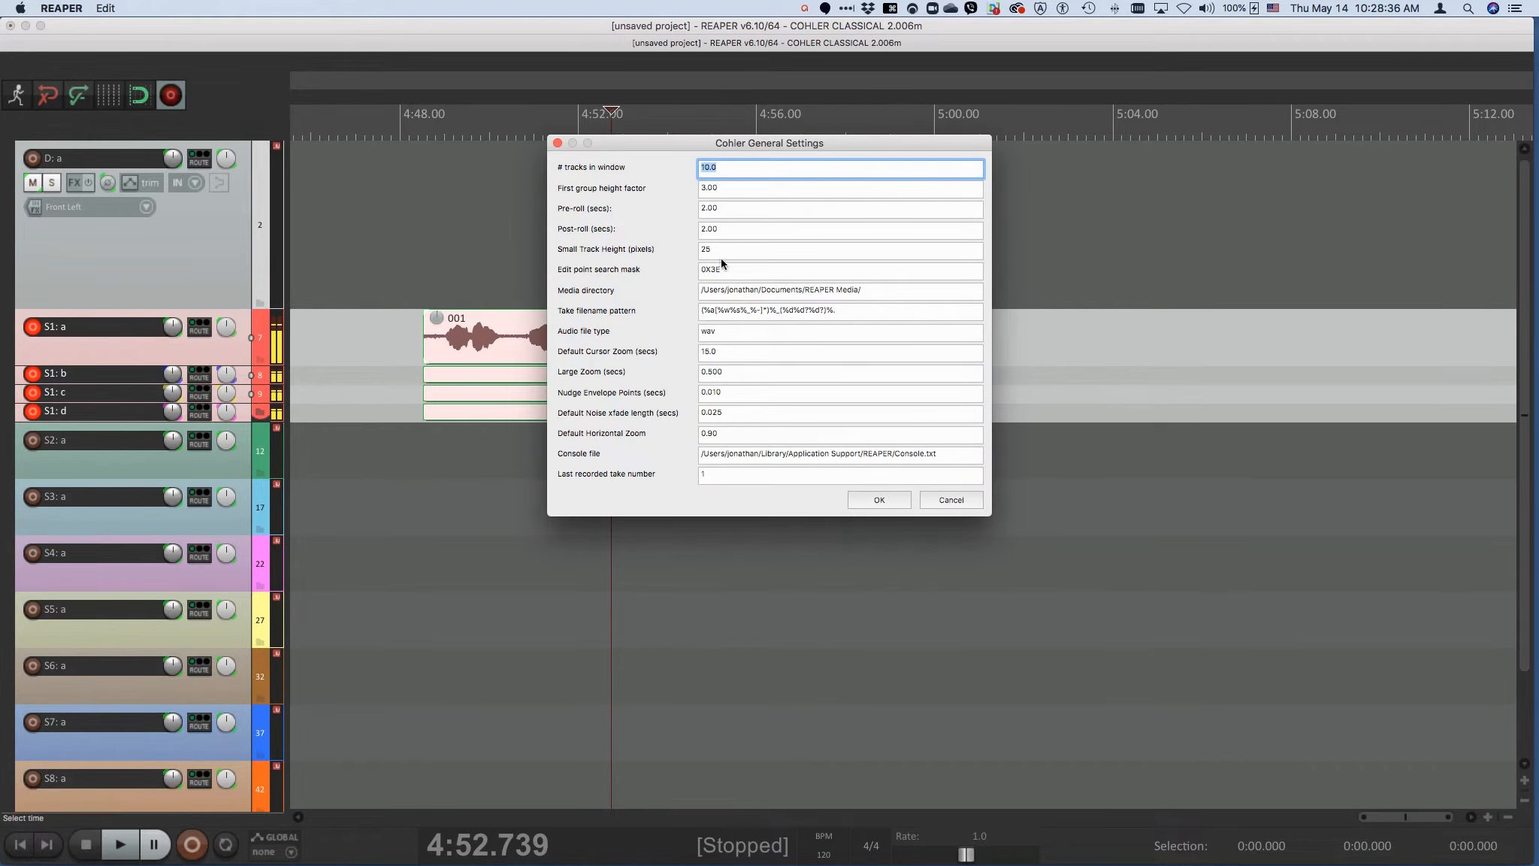
{"action": "double_click", "coordinate": [700, 249]}
{"action": "type", "text": "50"}
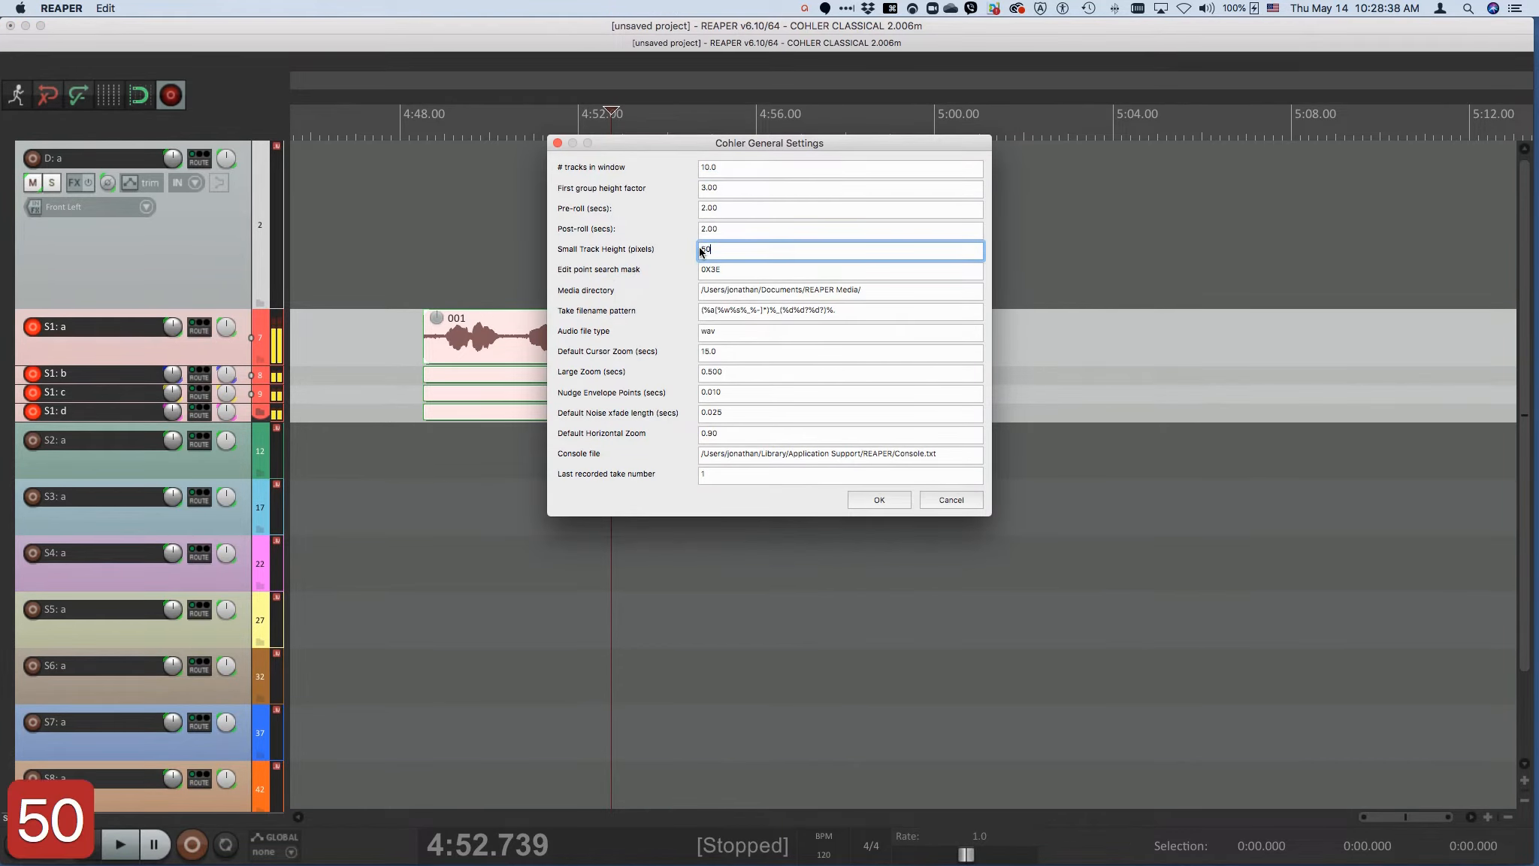
{"action": "key", "text": "Return"}
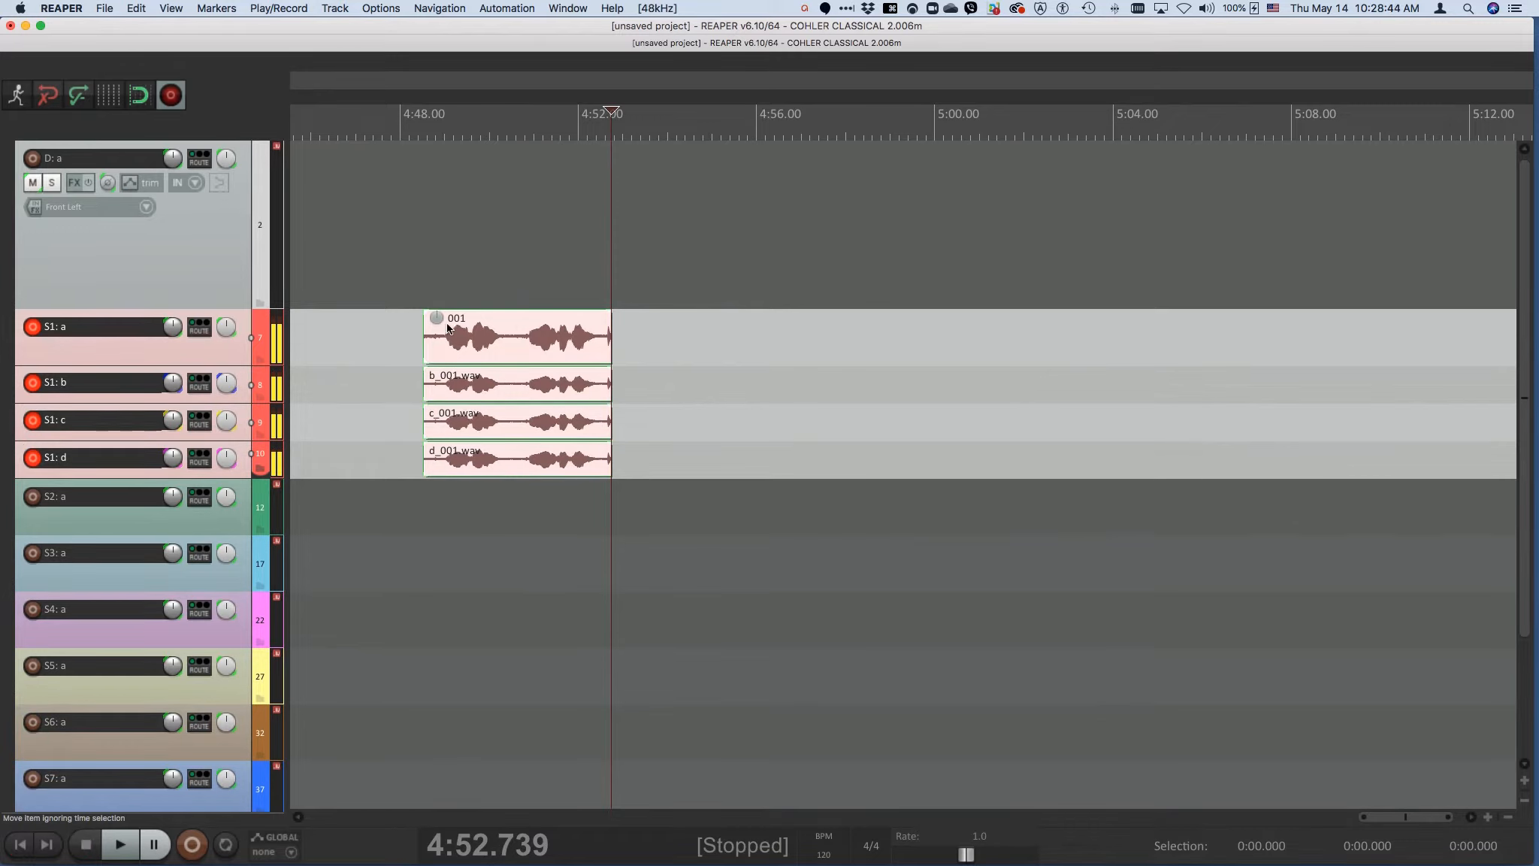
{"action": "key", "text": "ctrl+alt+super+t"}
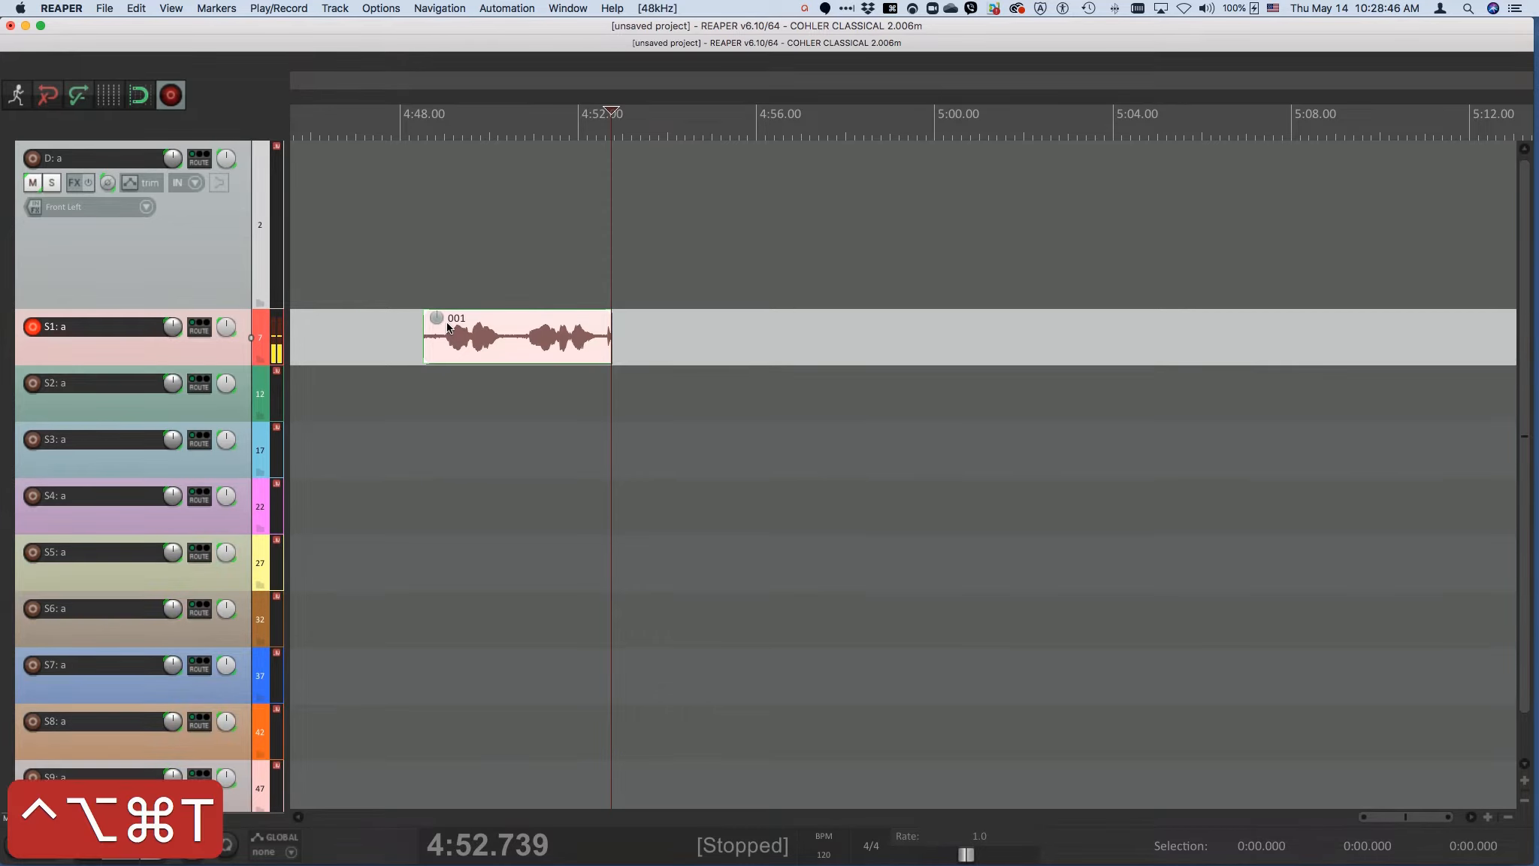
Record a take on the S2 group from the start of the S1 take, and check its b, c and d tracks
{"action": "left_click", "coordinate": [448, 328]}
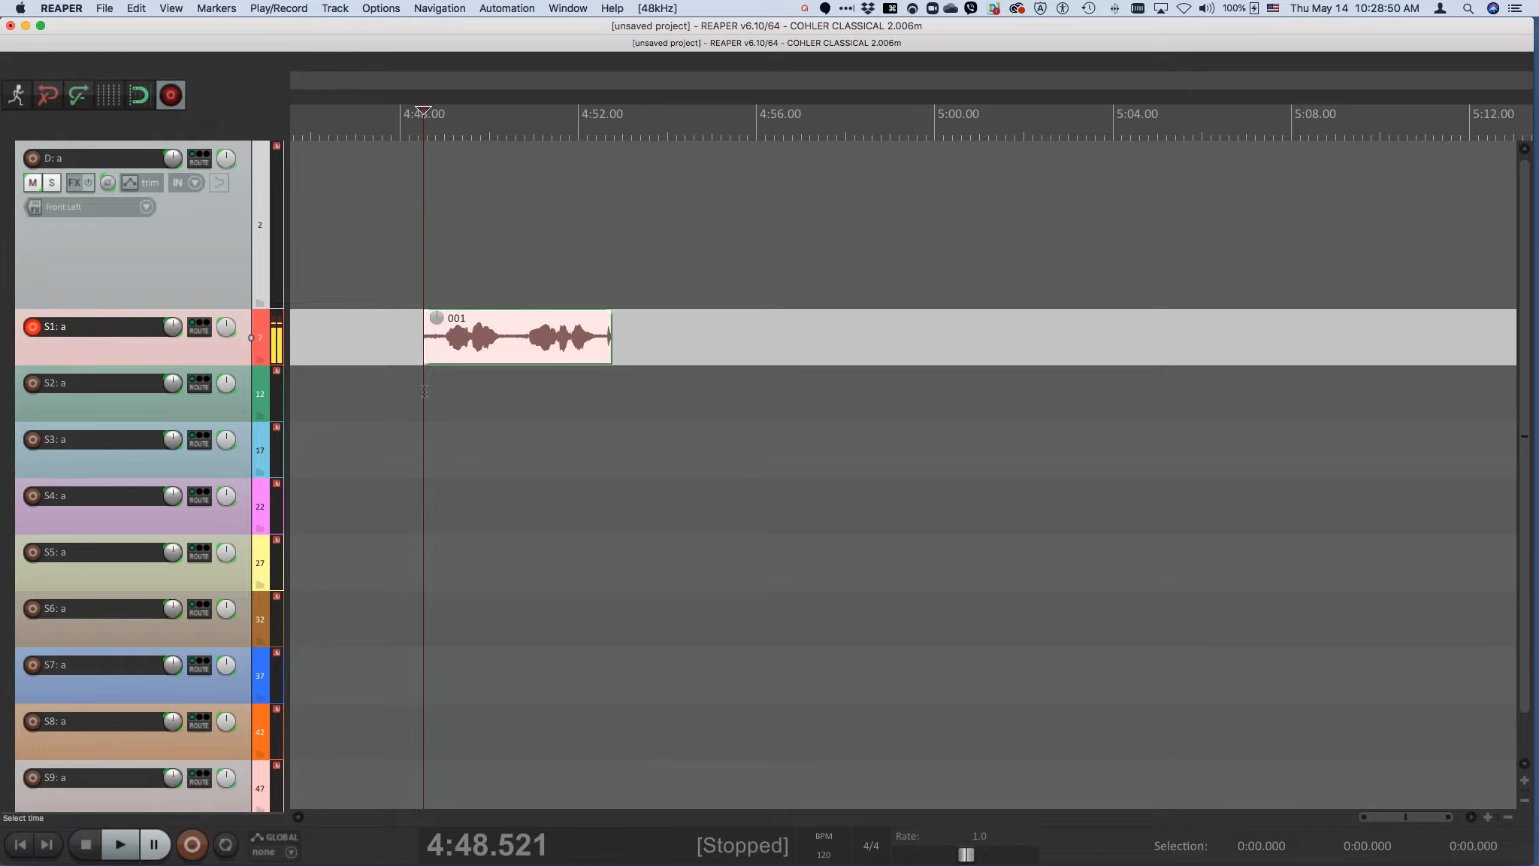
{"action": "key", "text": "alt+Down"}
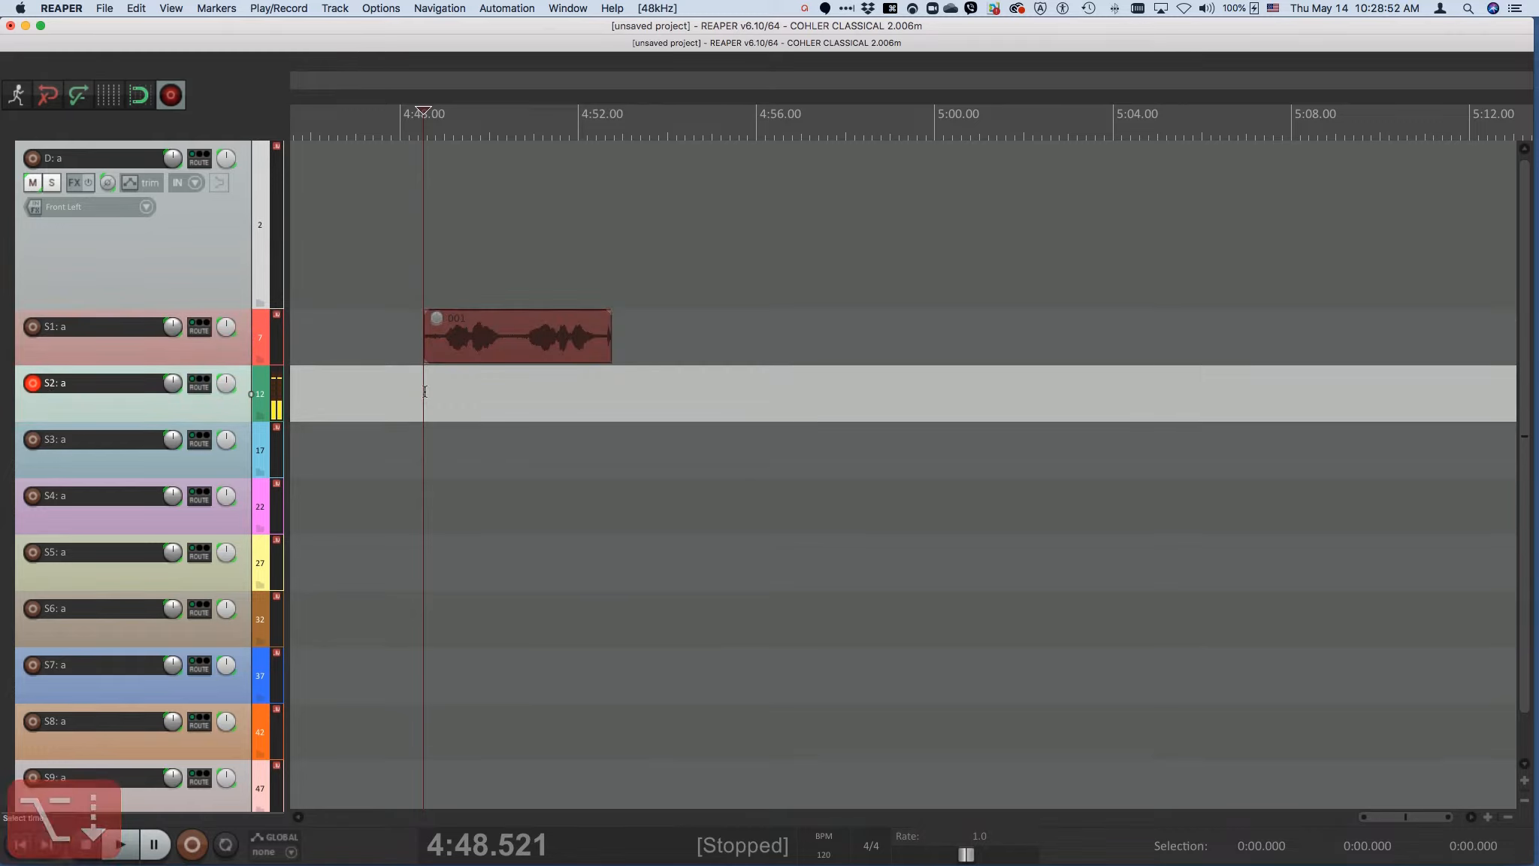
{"action": "key", "text": "super+r"}
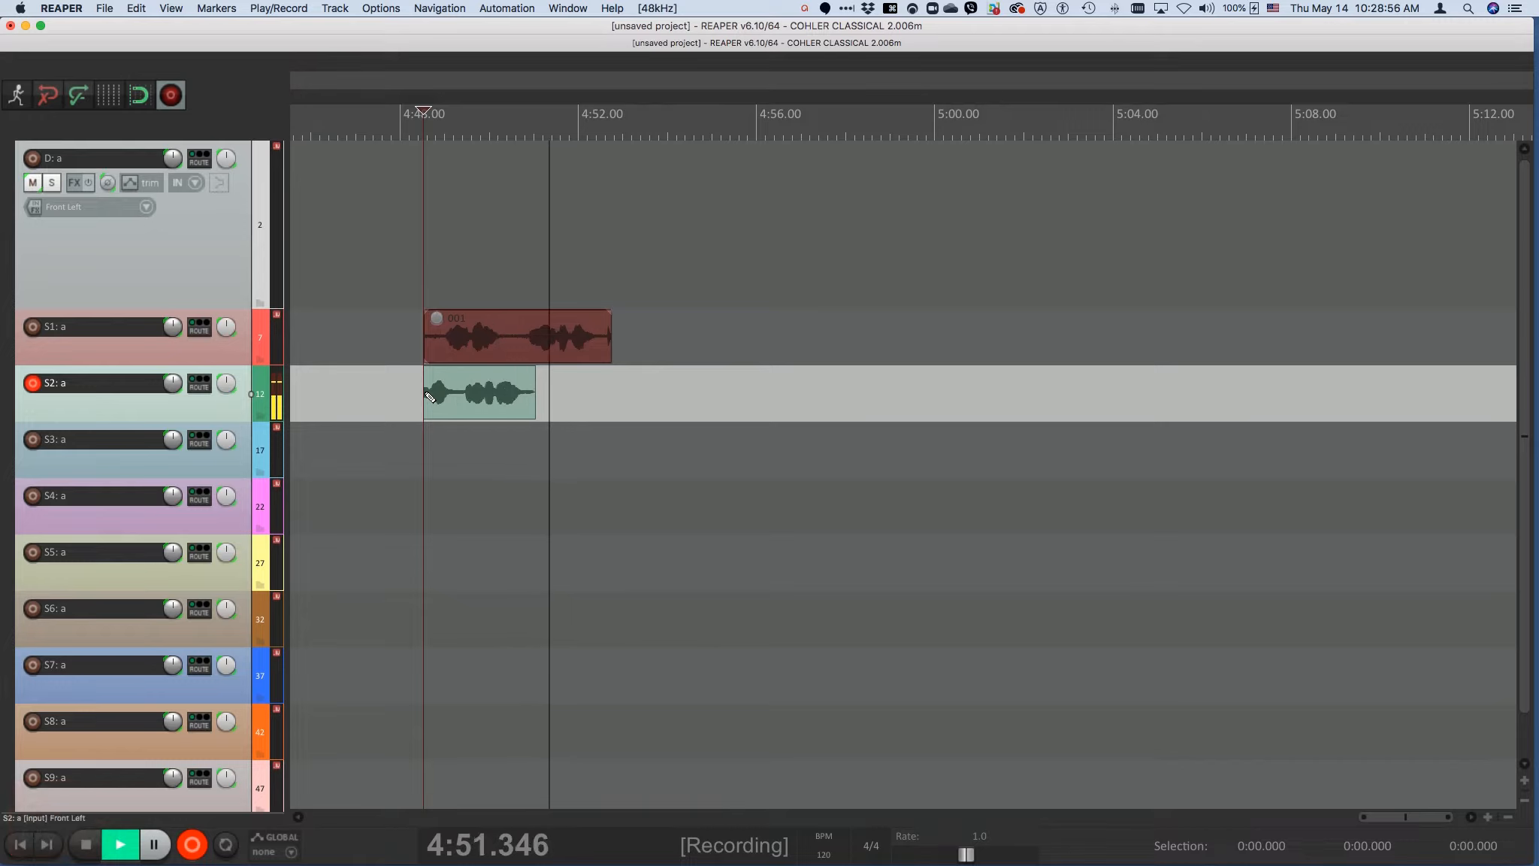
{"action": "key", "text": "space"}
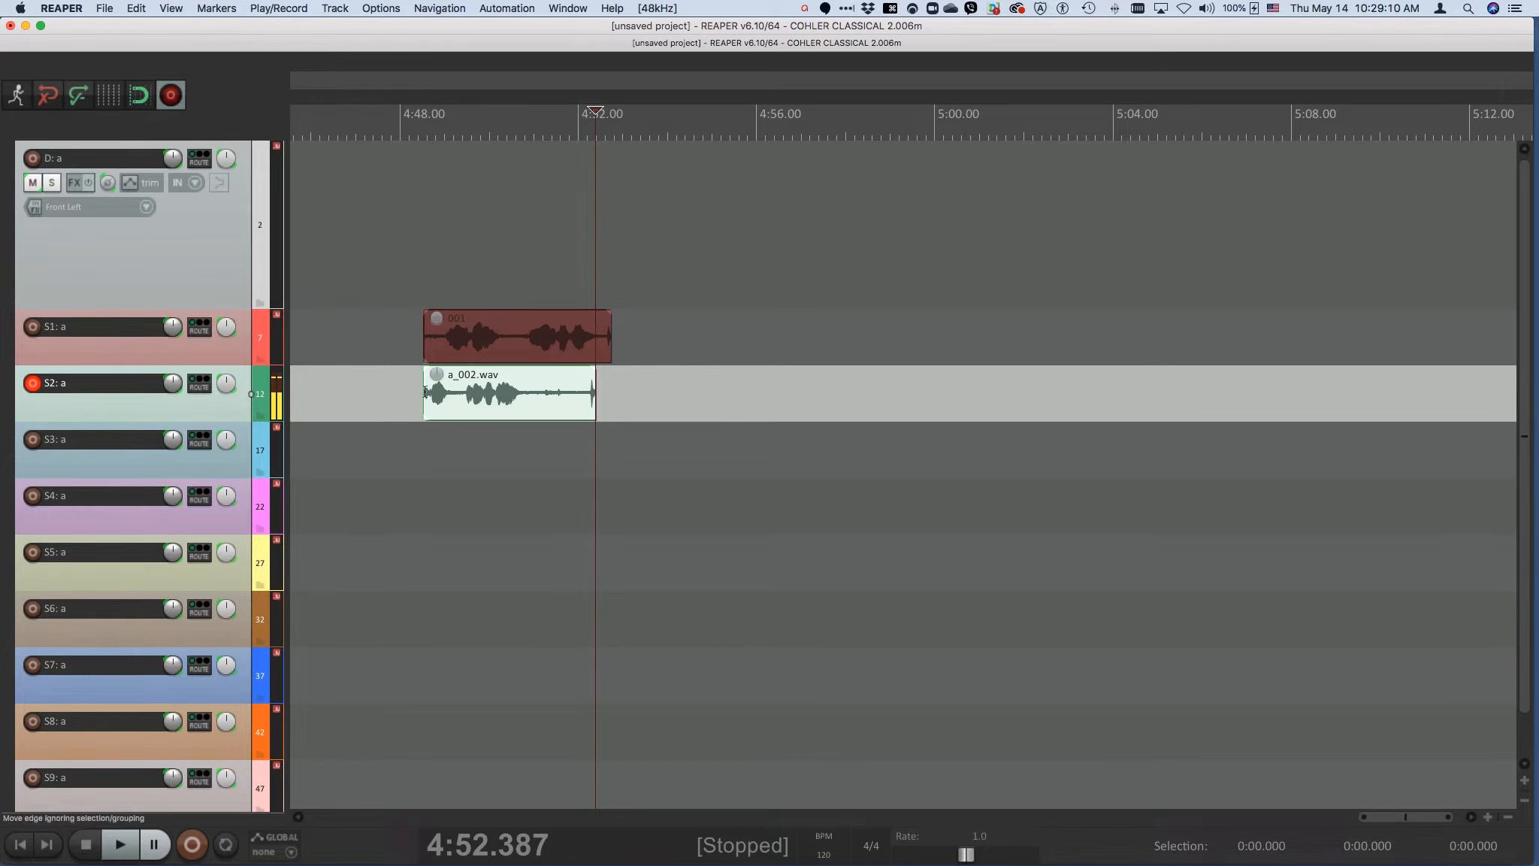
{"action": "key", "text": "ctrl+alt+super+t"}
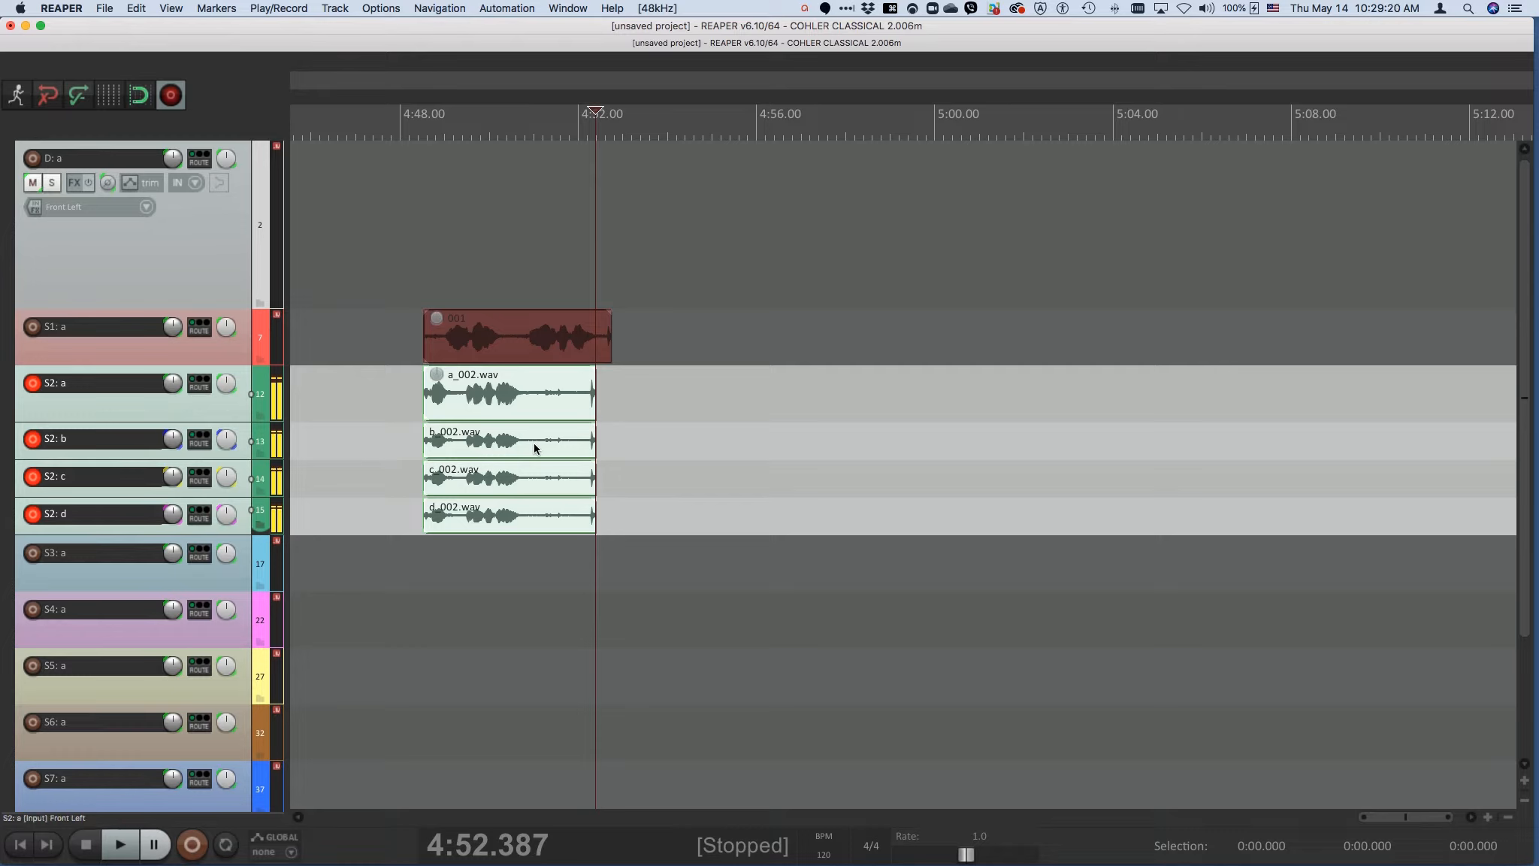
{"action": "key", "text": "ctrl+alt+super+t"}
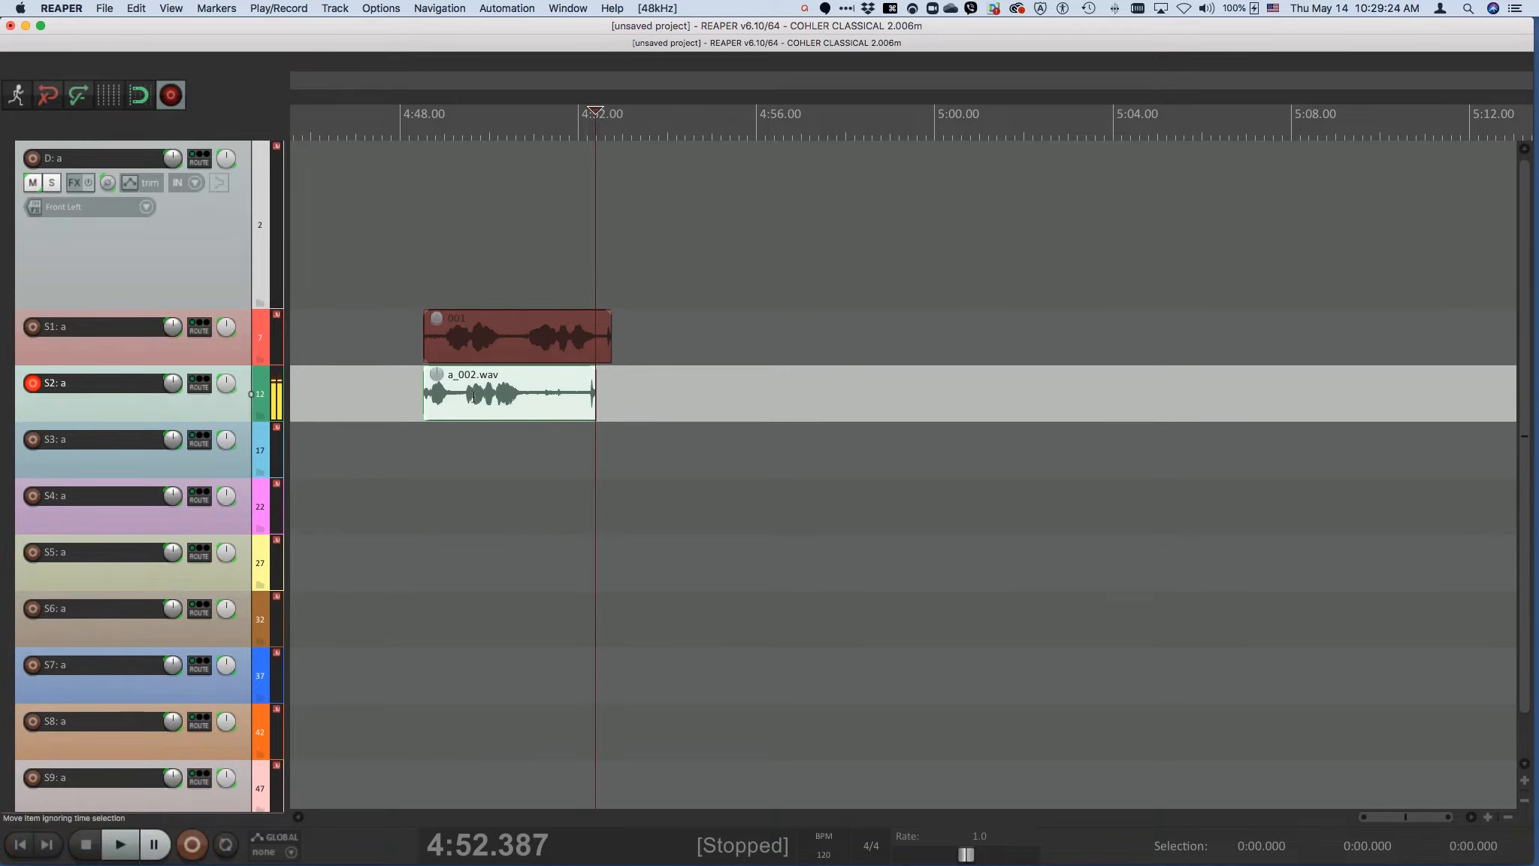
Expand the D group, turn off record arming, and move track D: d directly below D: a
{"action": "left_click", "coordinate": [455, 209]}
{"action": "key", "text": "ctrl+alt+super+t"}
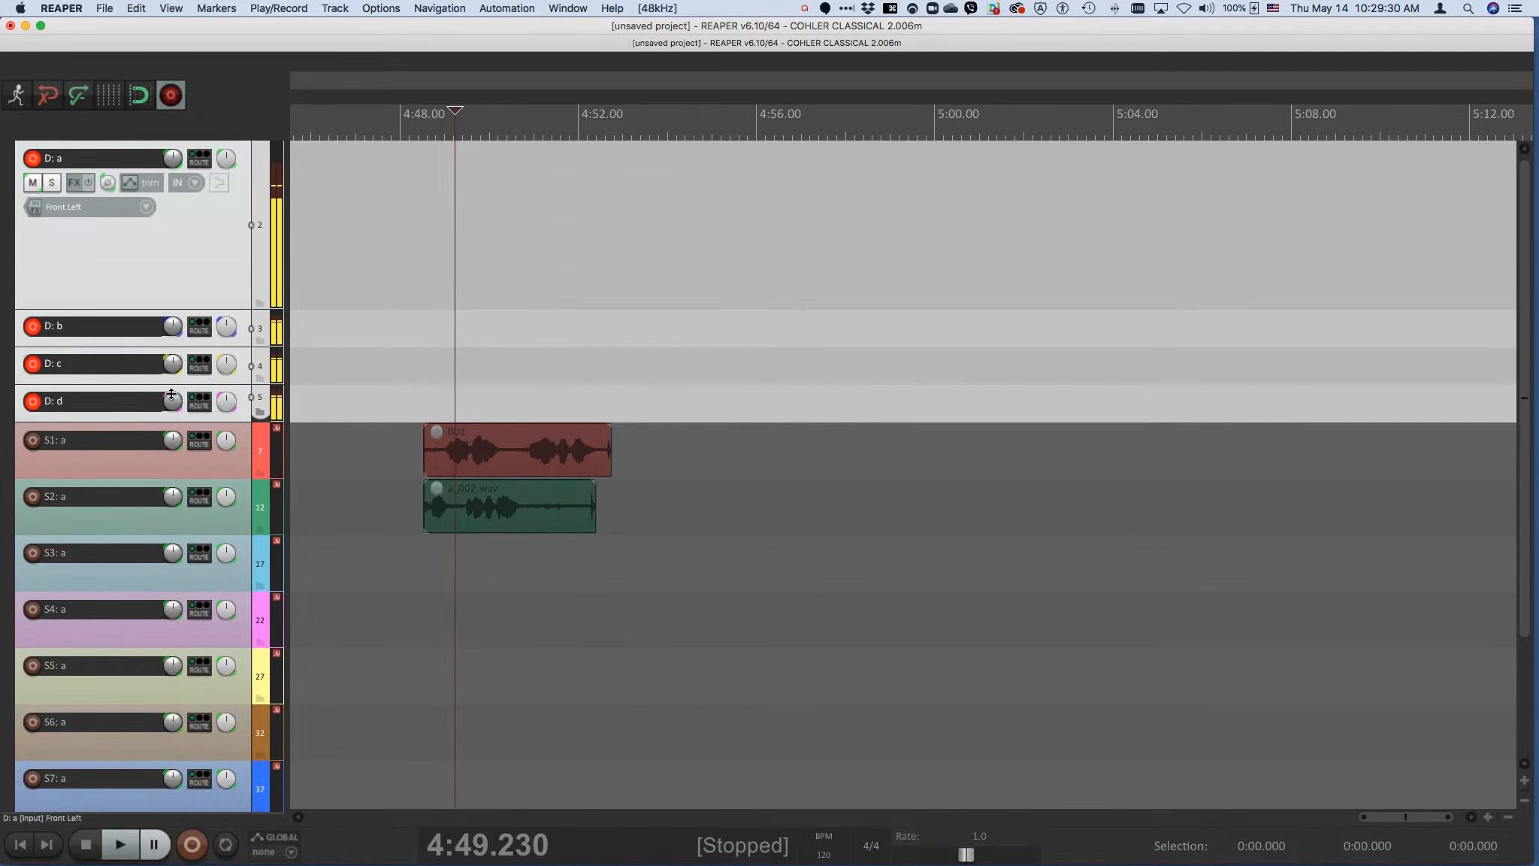
{"action": "left_click", "coordinate": [240, 402]}
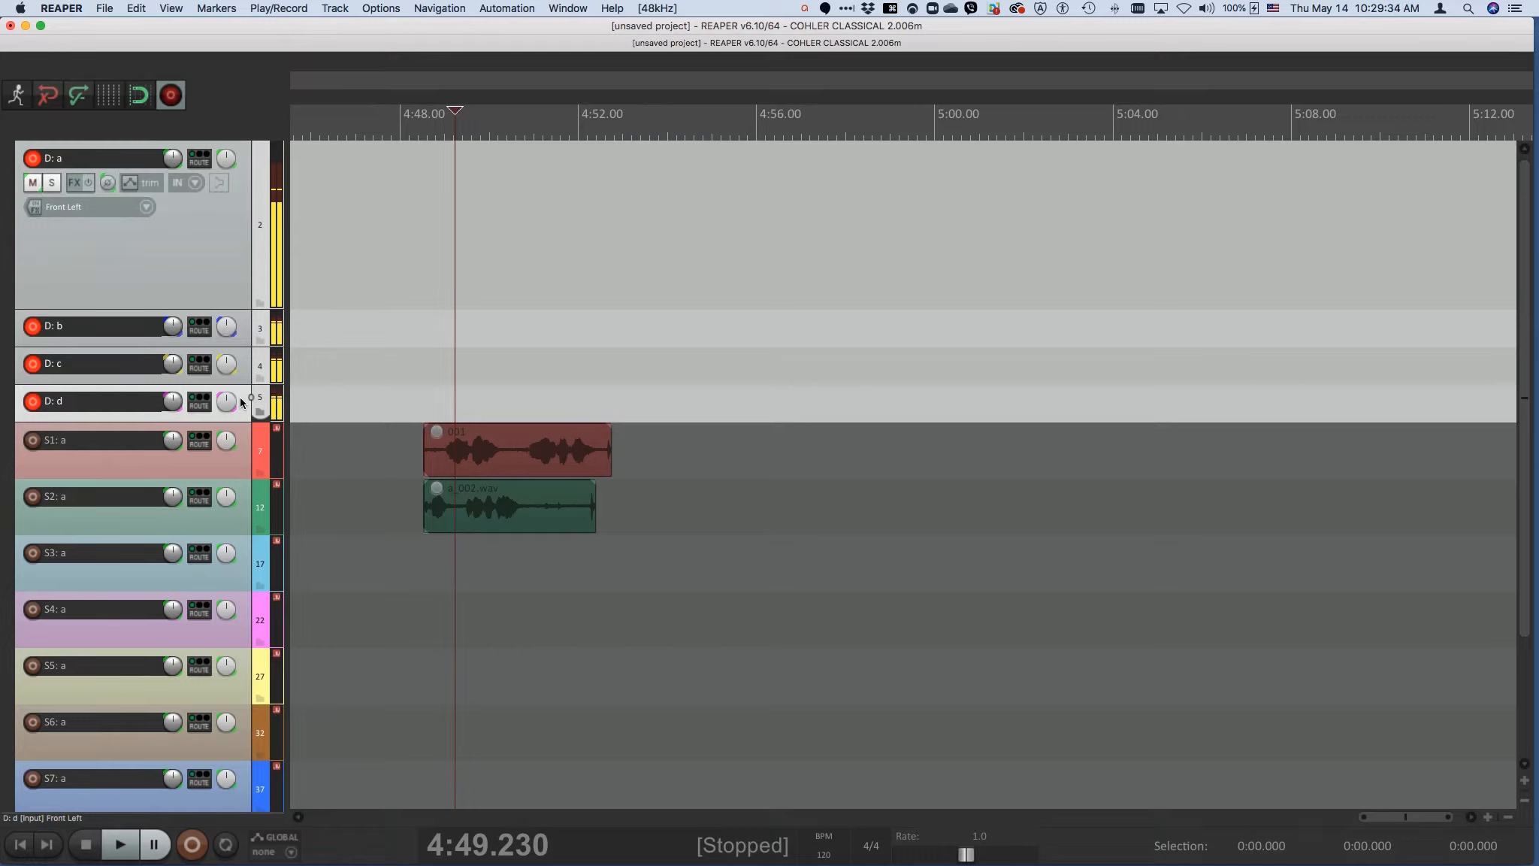
{"action": "left_click", "coordinate": [175, 100]}
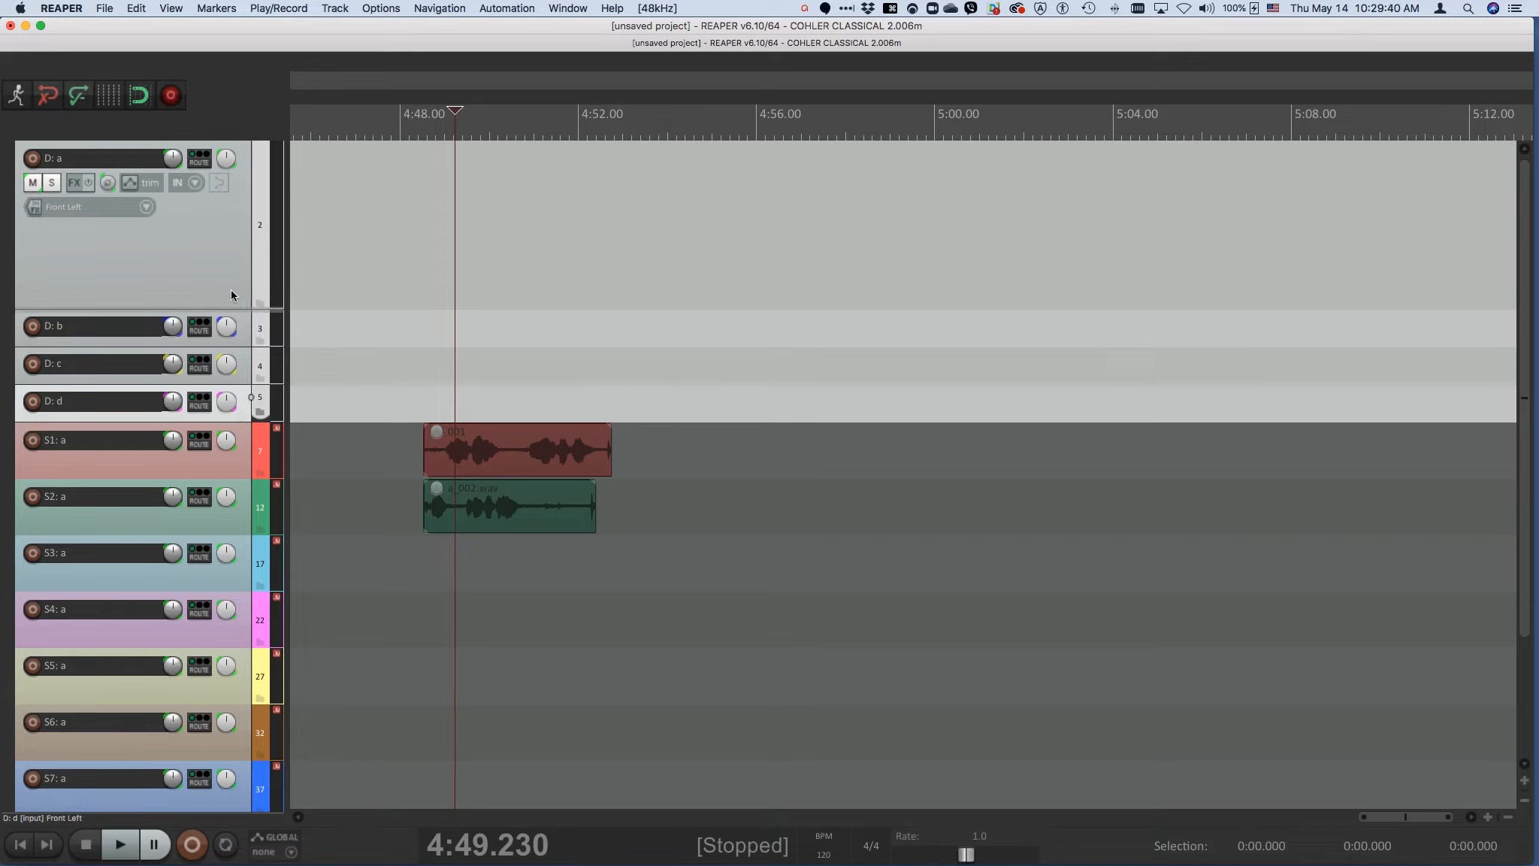
{"action": "left_click_drag", "start_coordinate": [230, 306], "coordinate": [230, 308]}
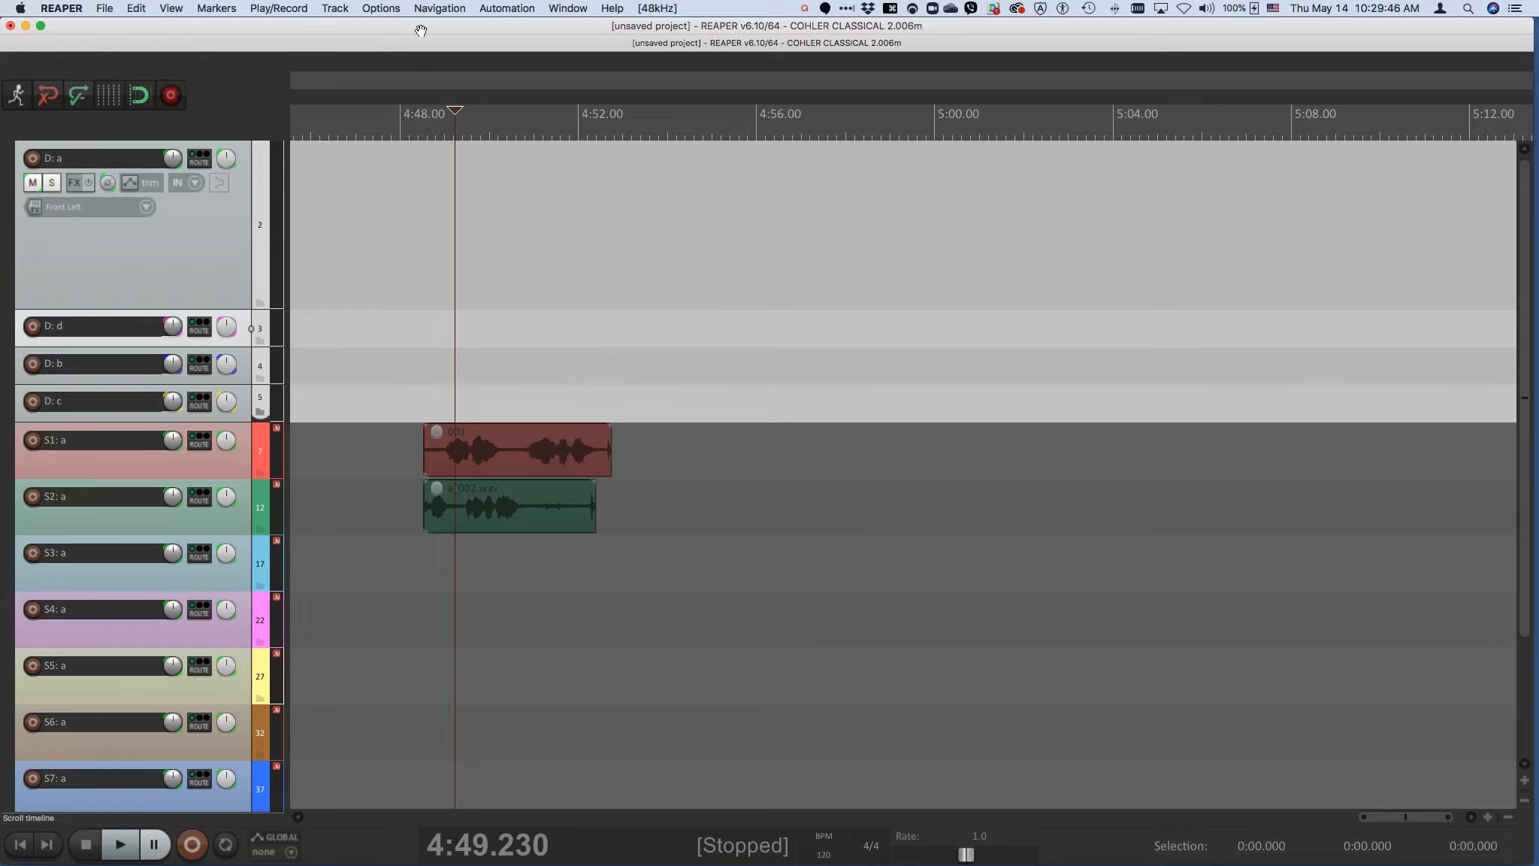
Copy the destination group's track layout to all source groups and confirm
{"action": "left_click", "coordinate": [393, 9]}
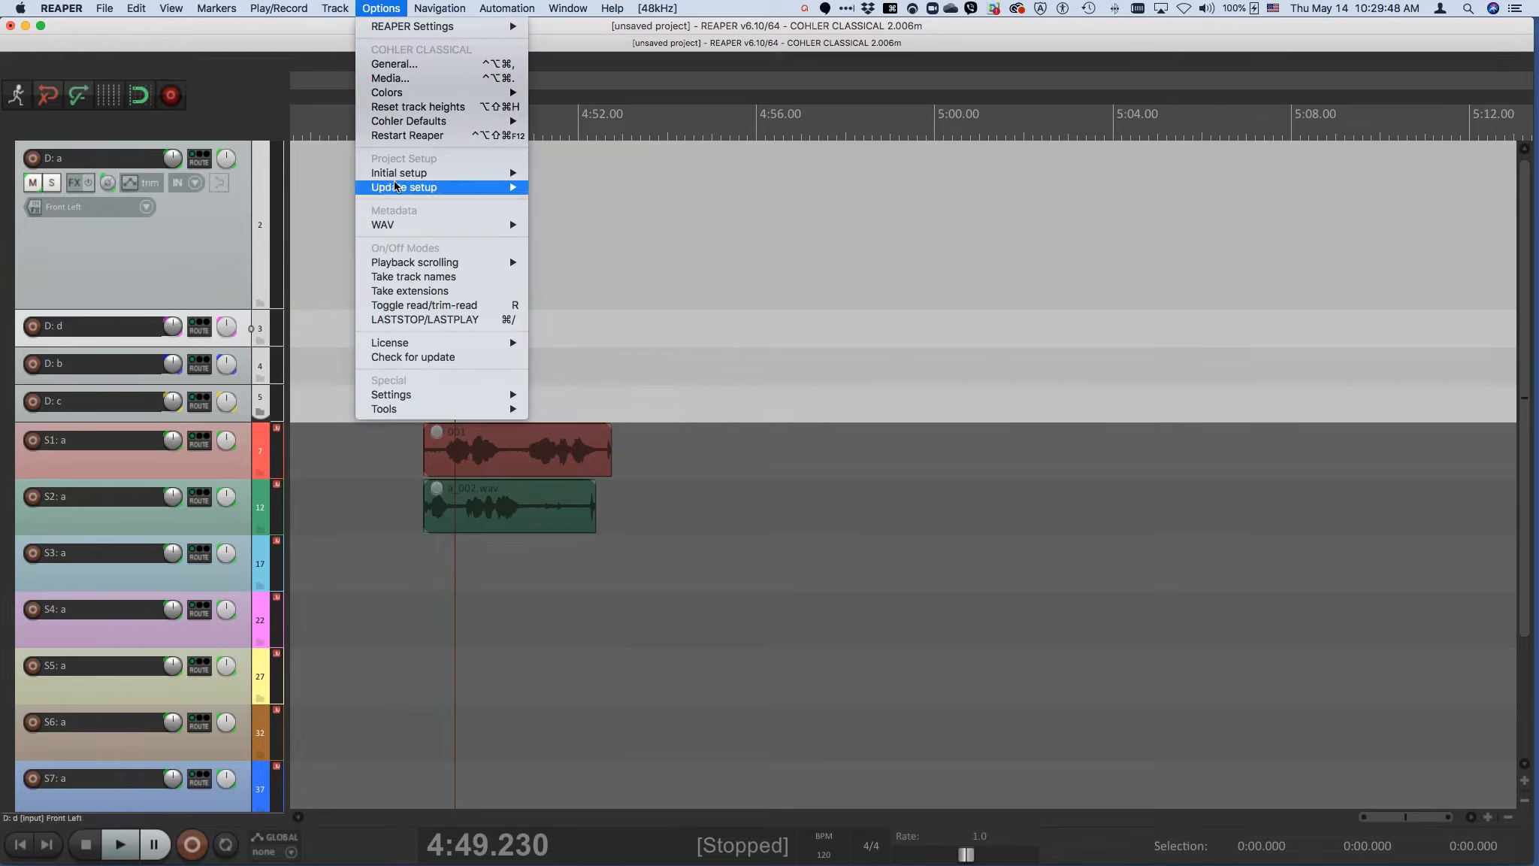
{"action": "mouse_move", "coordinate": [396, 186]}
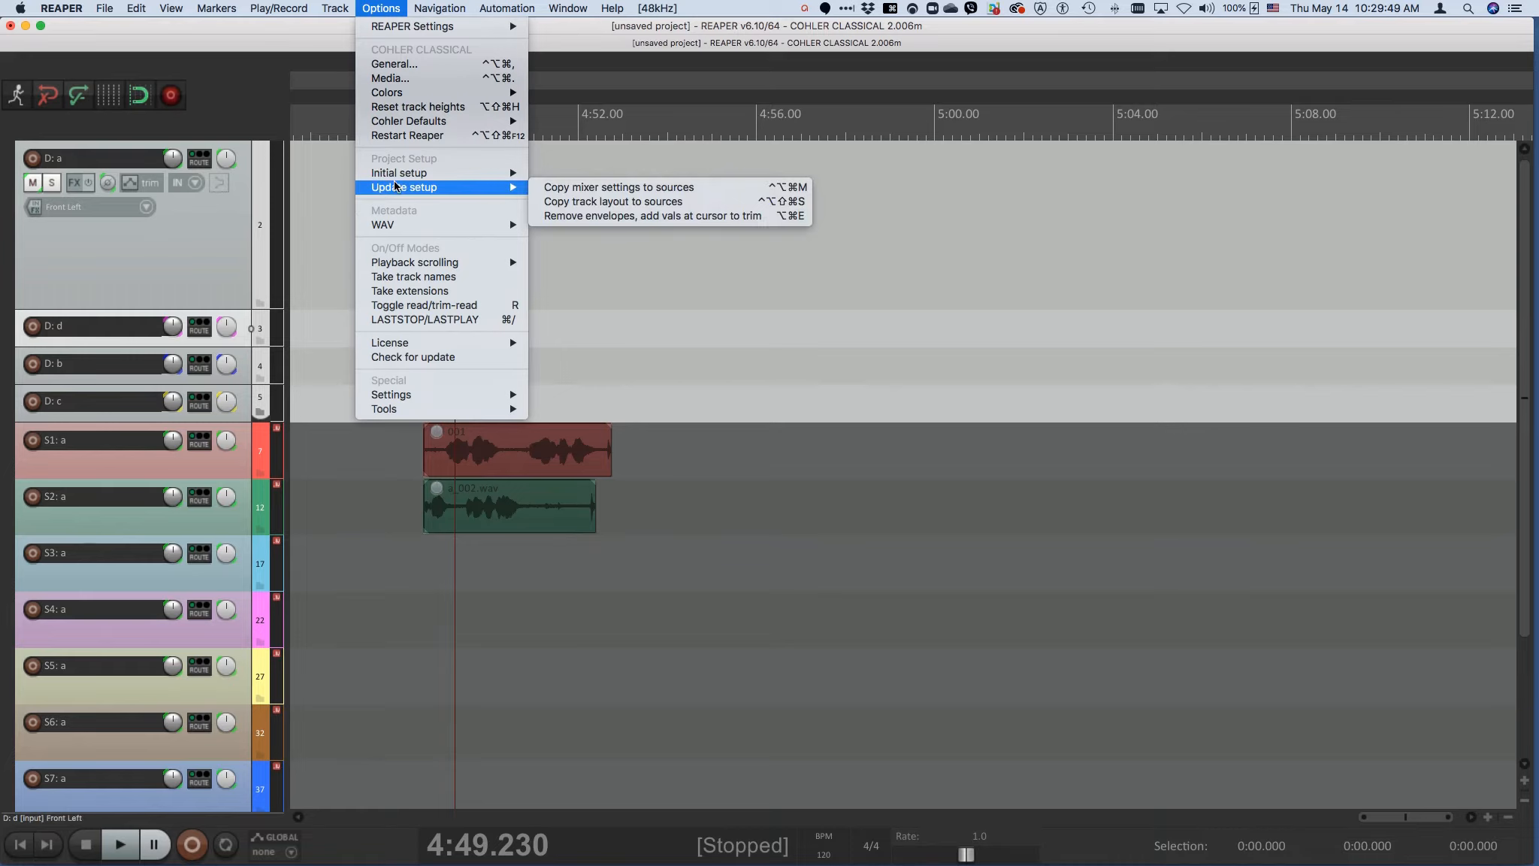
{"action": "left_click", "coordinate": [598, 201]}
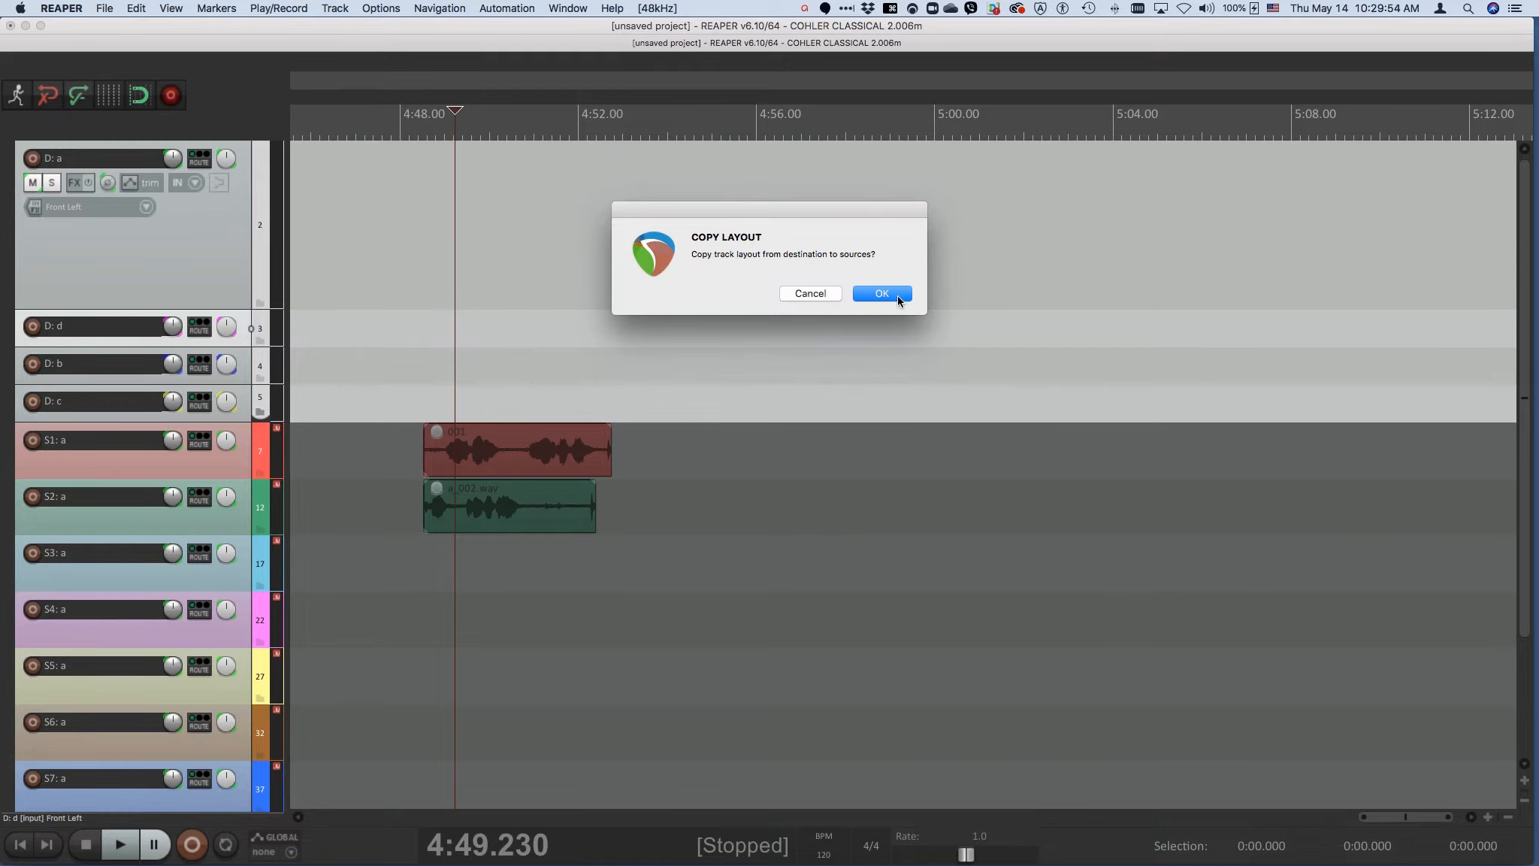
{"action": "left_click", "coordinate": [882, 294]}
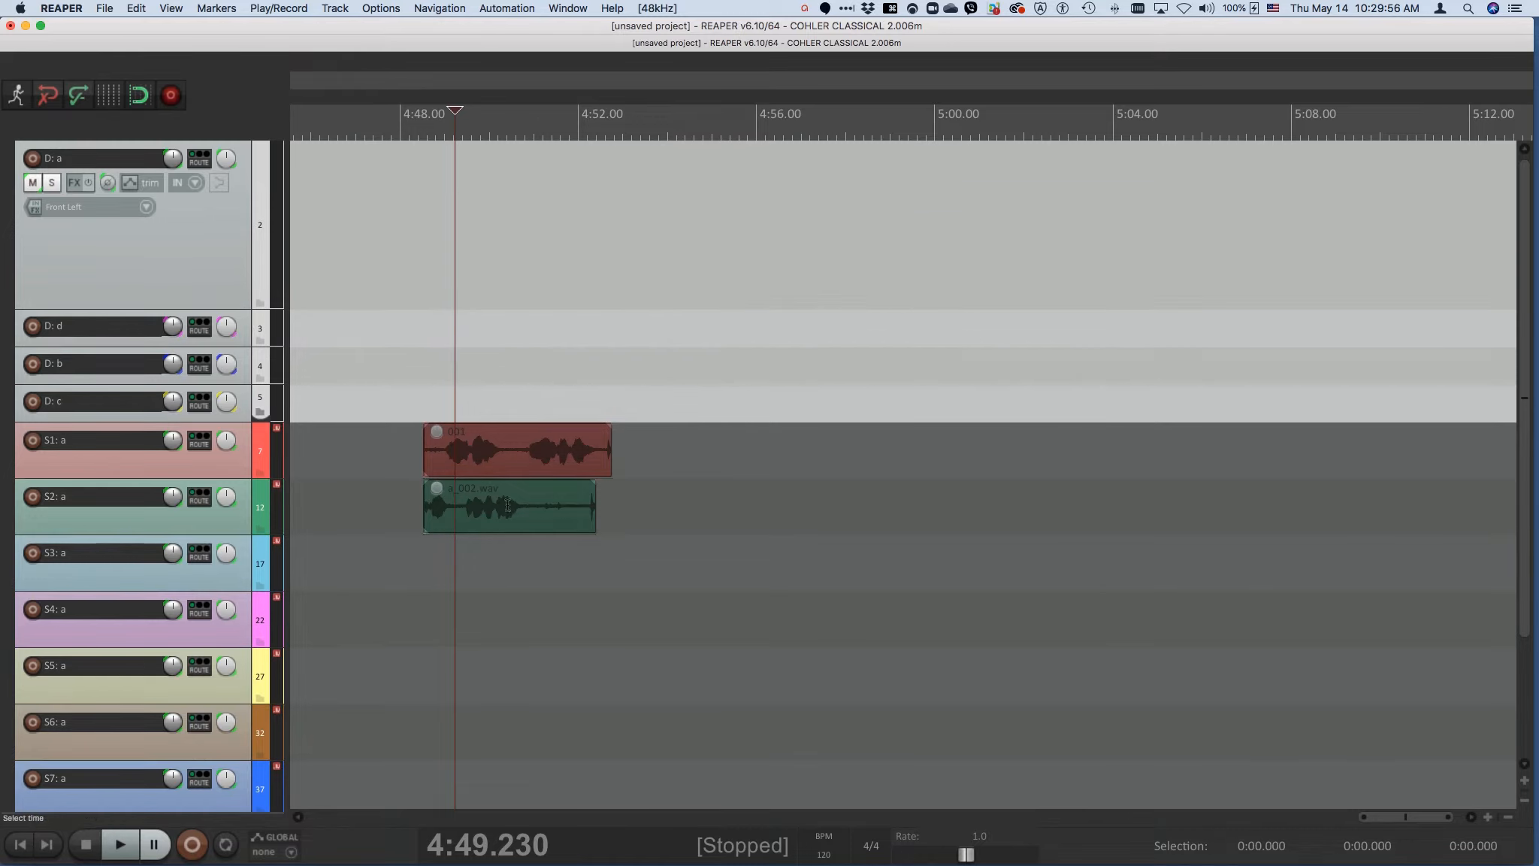
Expand the S1 group to check its track order, and collapse both the S1 and D groups
{"action": "left_click", "coordinate": [553, 452]}
{"action": "key", "text": "ctrl+alt+super+t"}
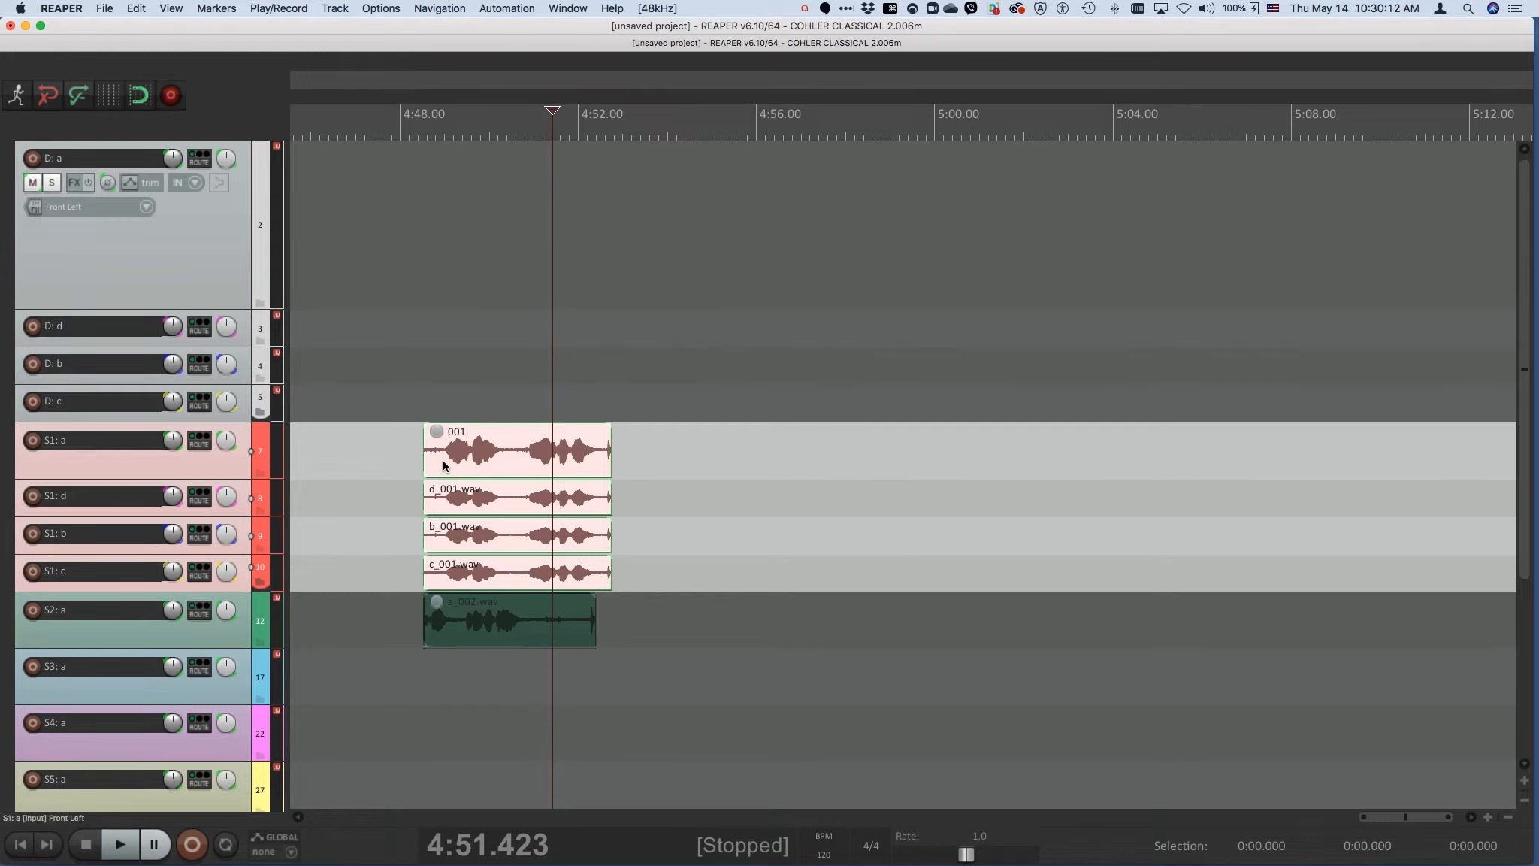
{"action": "key", "text": "ctrl+alt+super+t"}
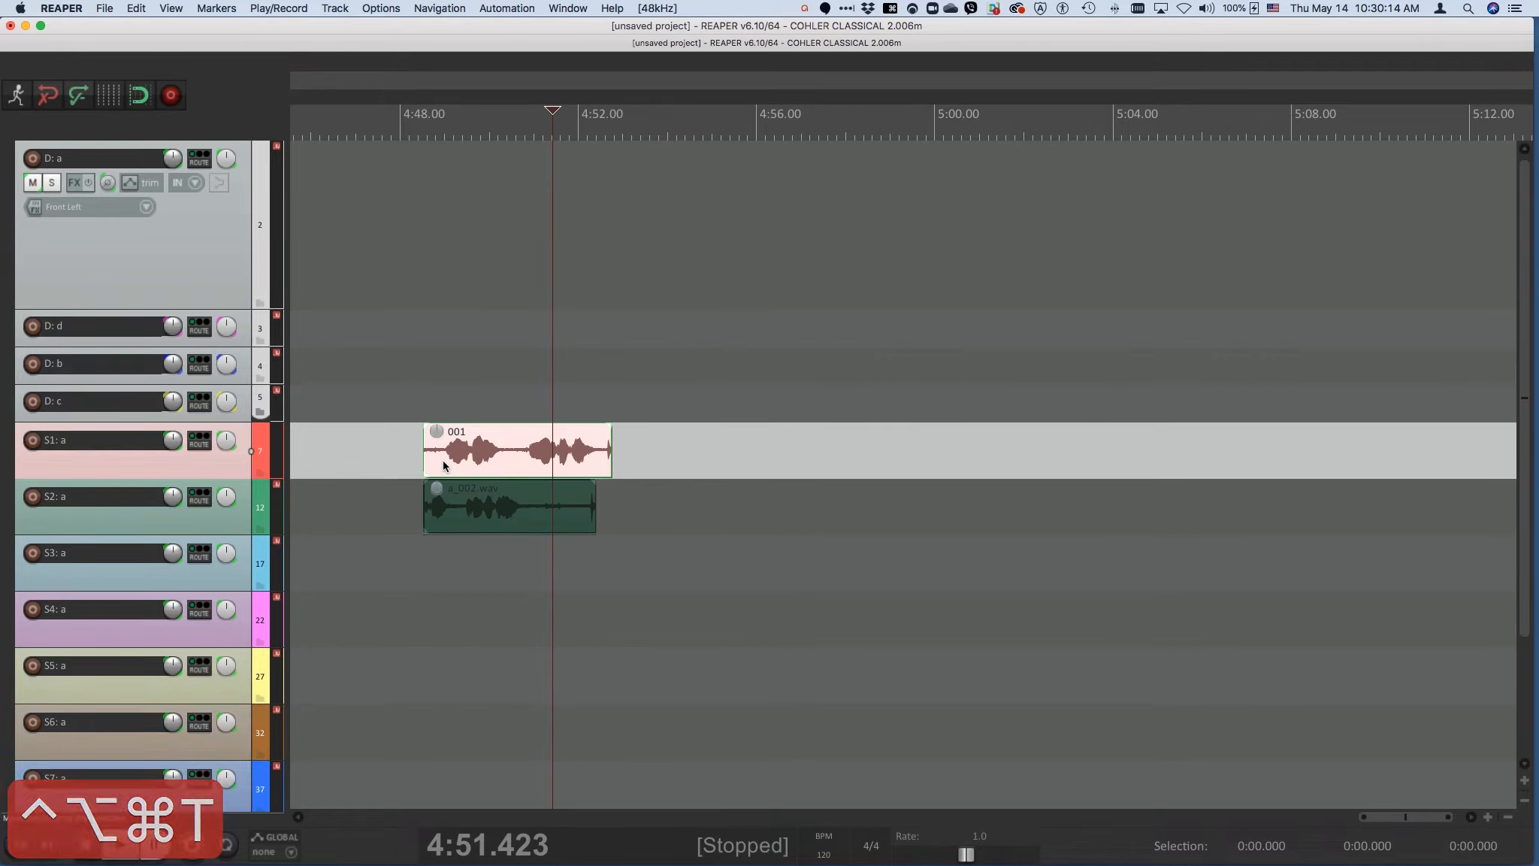
{"action": "left_click", "coordinate": [497, 224]}
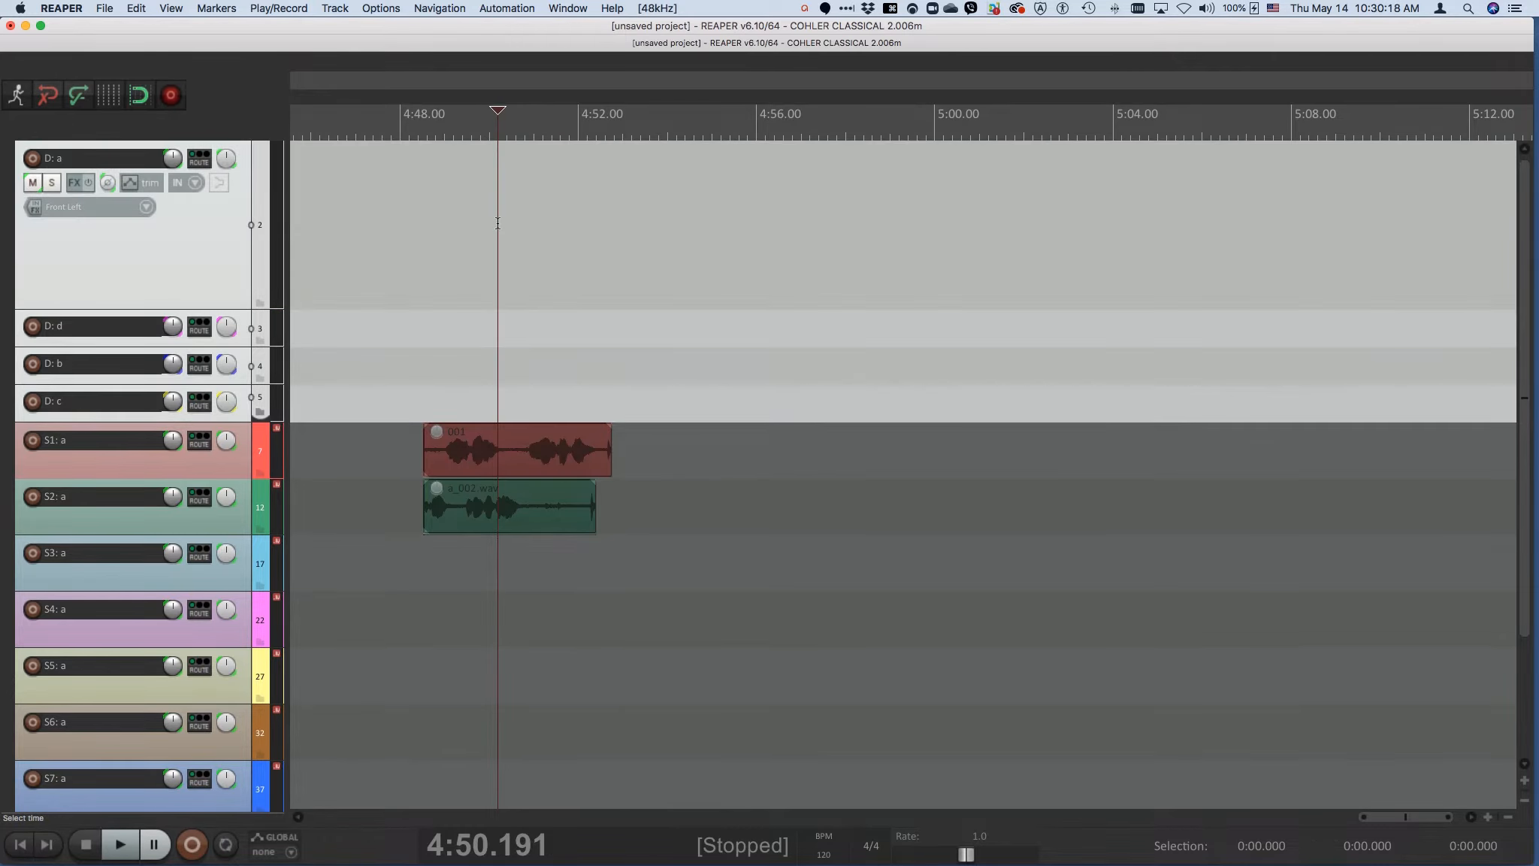
{"action": "key", "text": "ctrl+alt+super+t"}
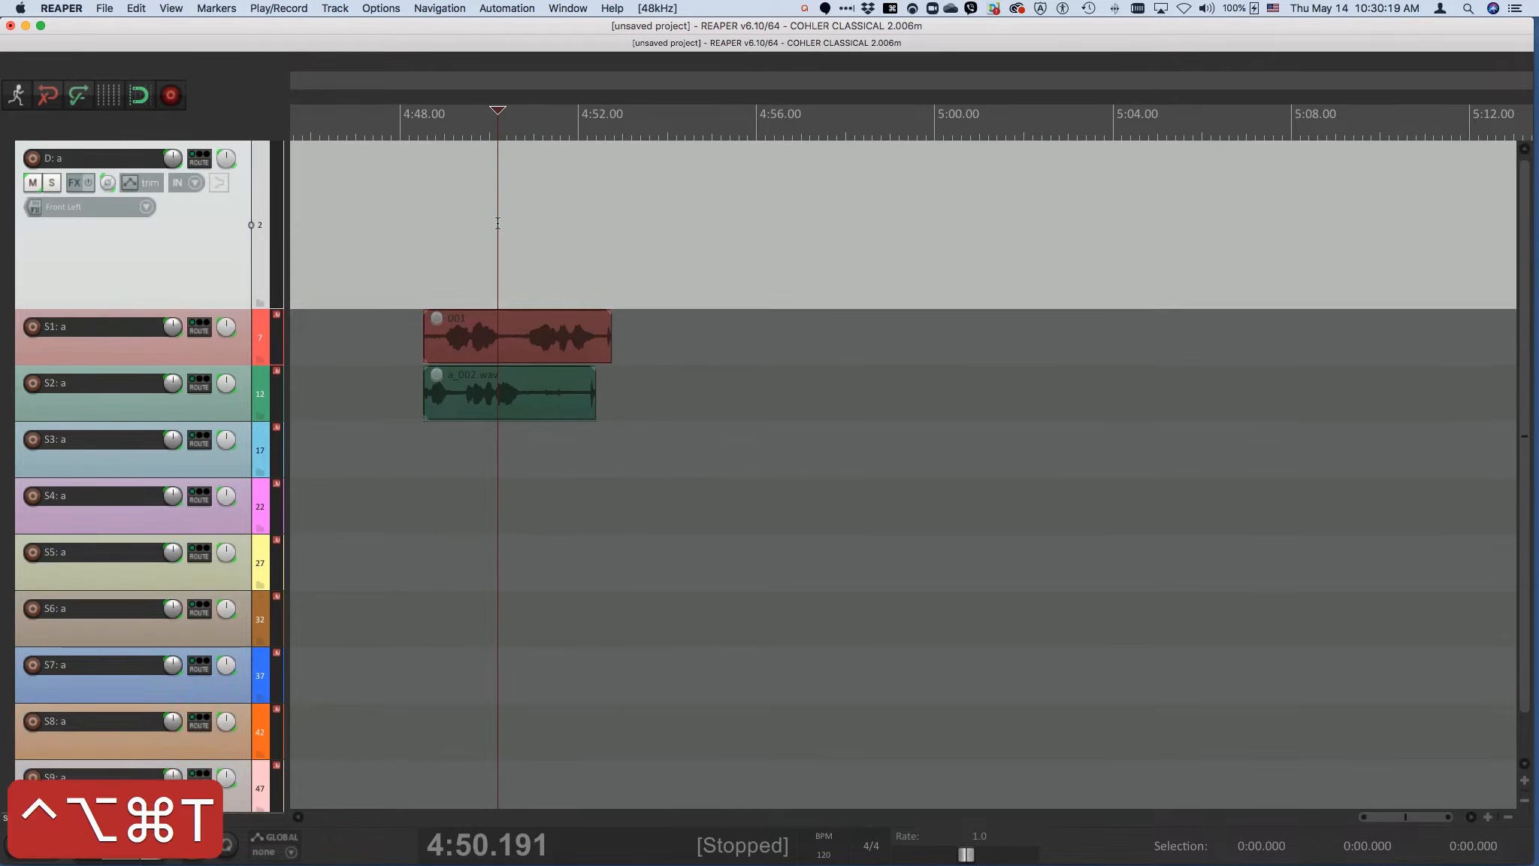
Delete the recorded take from the S1 group and place the edit cursor in D: a at about 4:57
{"action": "left_click", "coordinate": [470, 347]}
{"action": "key", "text": "alt+BackSpace"}
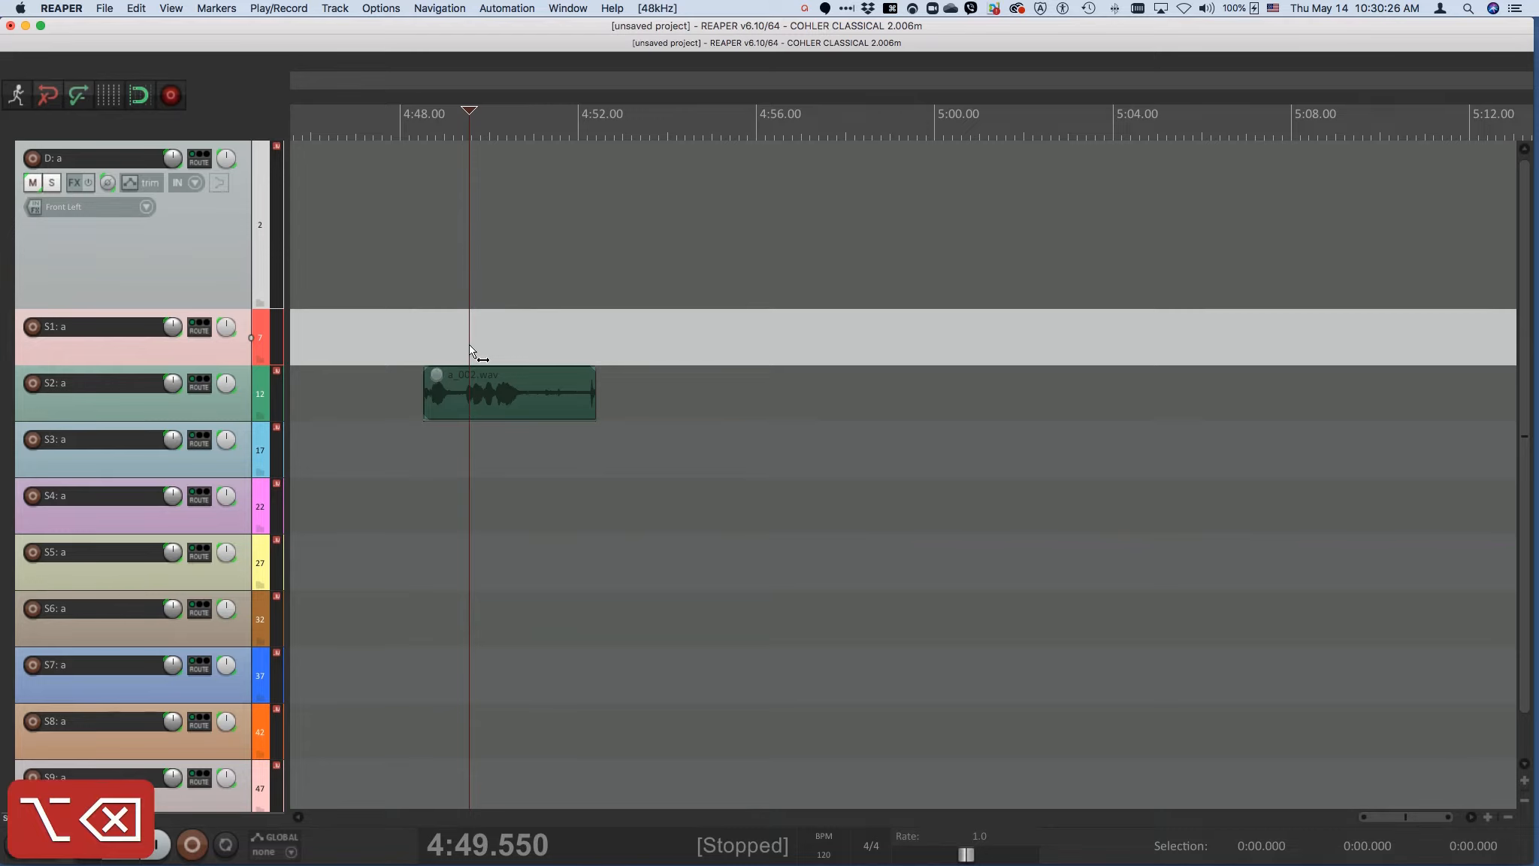
{"action": "left_click", "coordinate": [811, 223]}
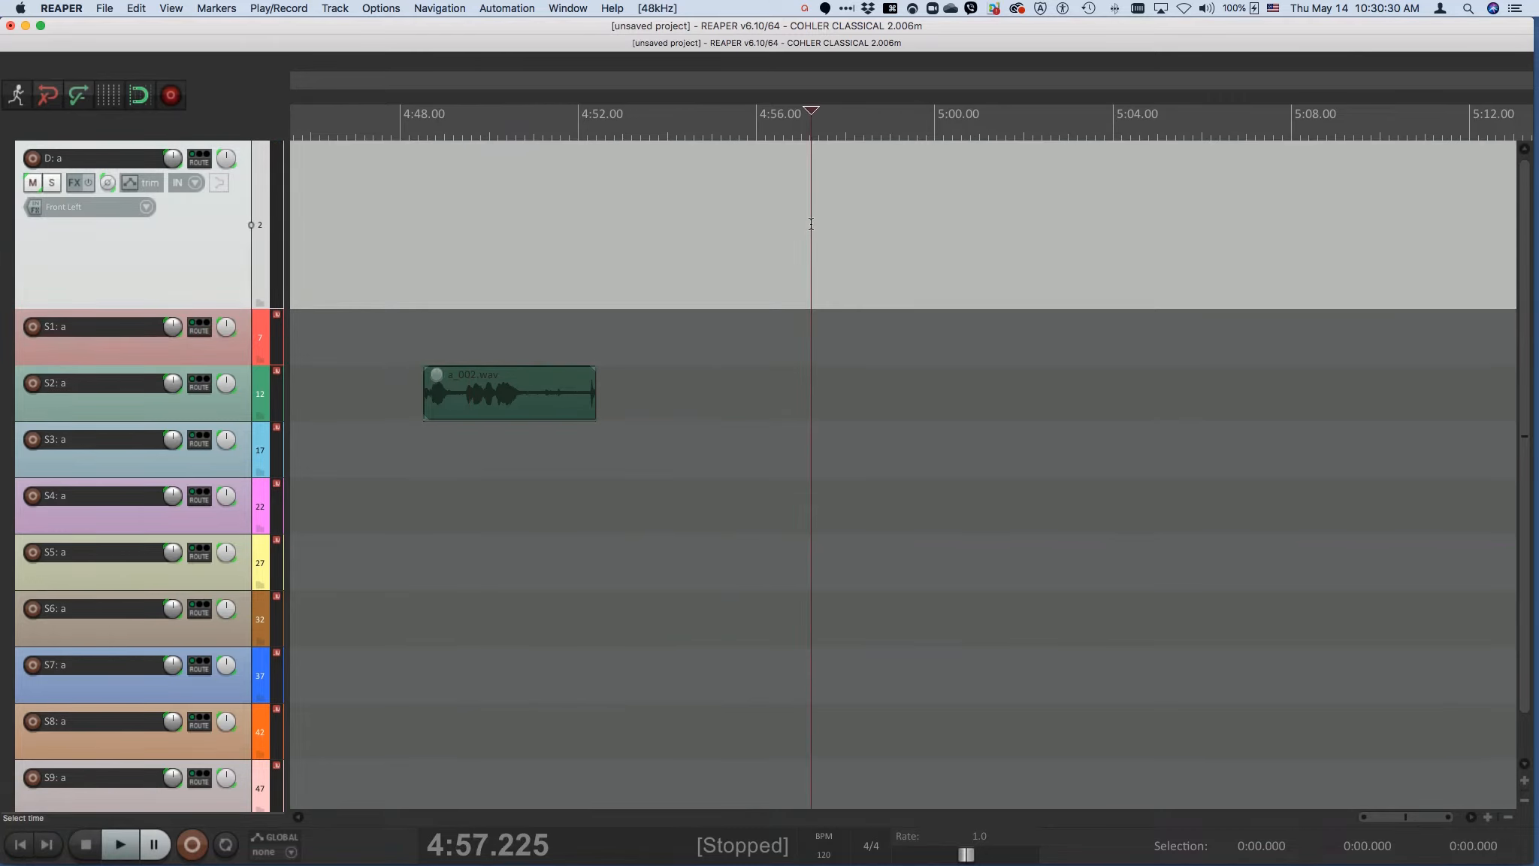
Load takes with starting and ending take set to 1 into the D group at the edit cursor
{"action": "key", "text": "ctrl+alt+super+l"}
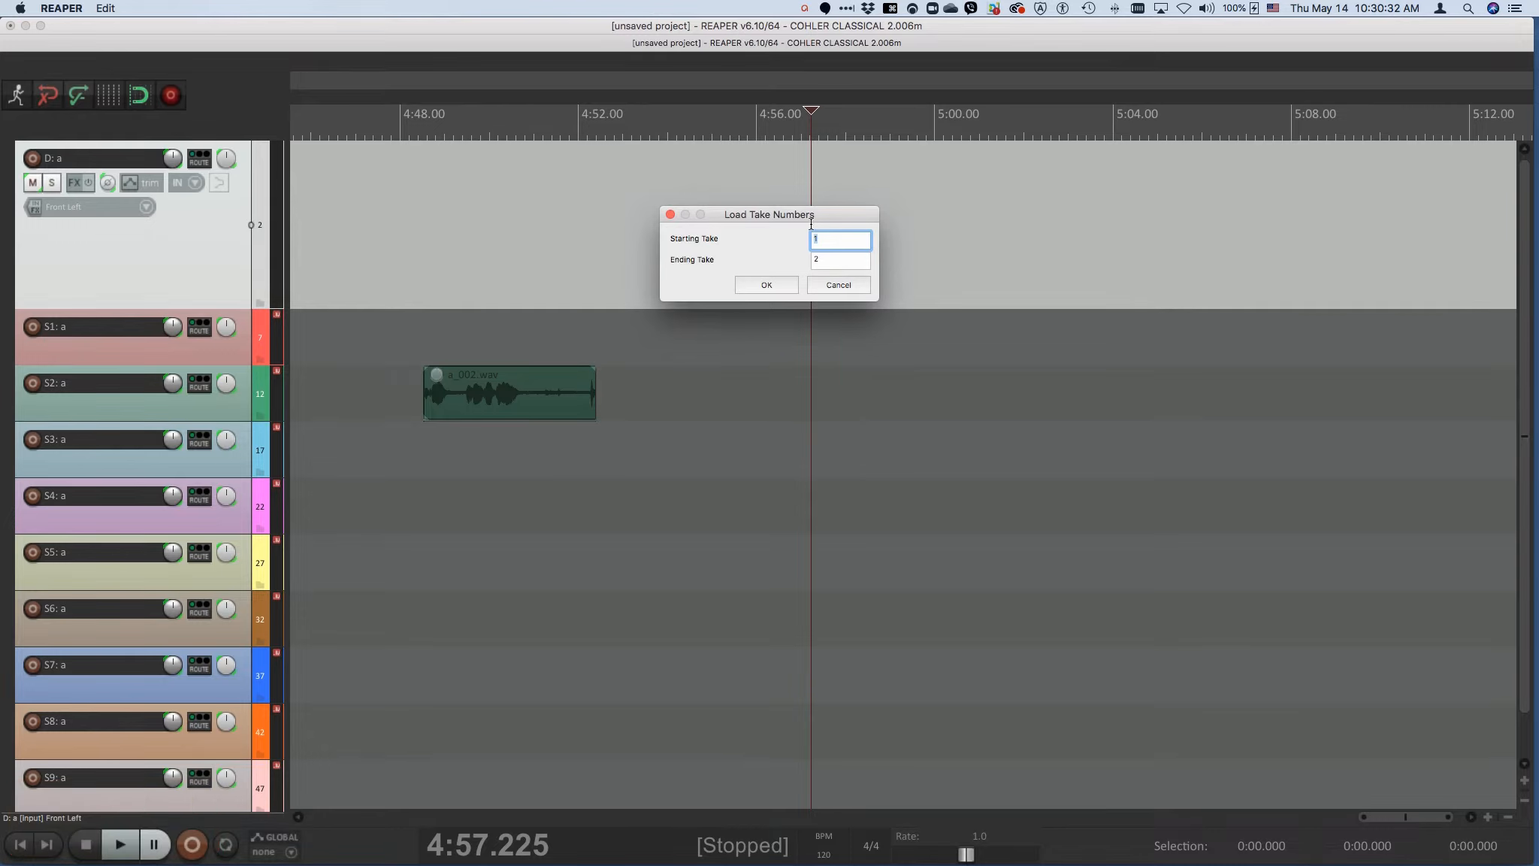
{"action": "key", "text": "Tab"}
{"action": "type", "text": "1"}
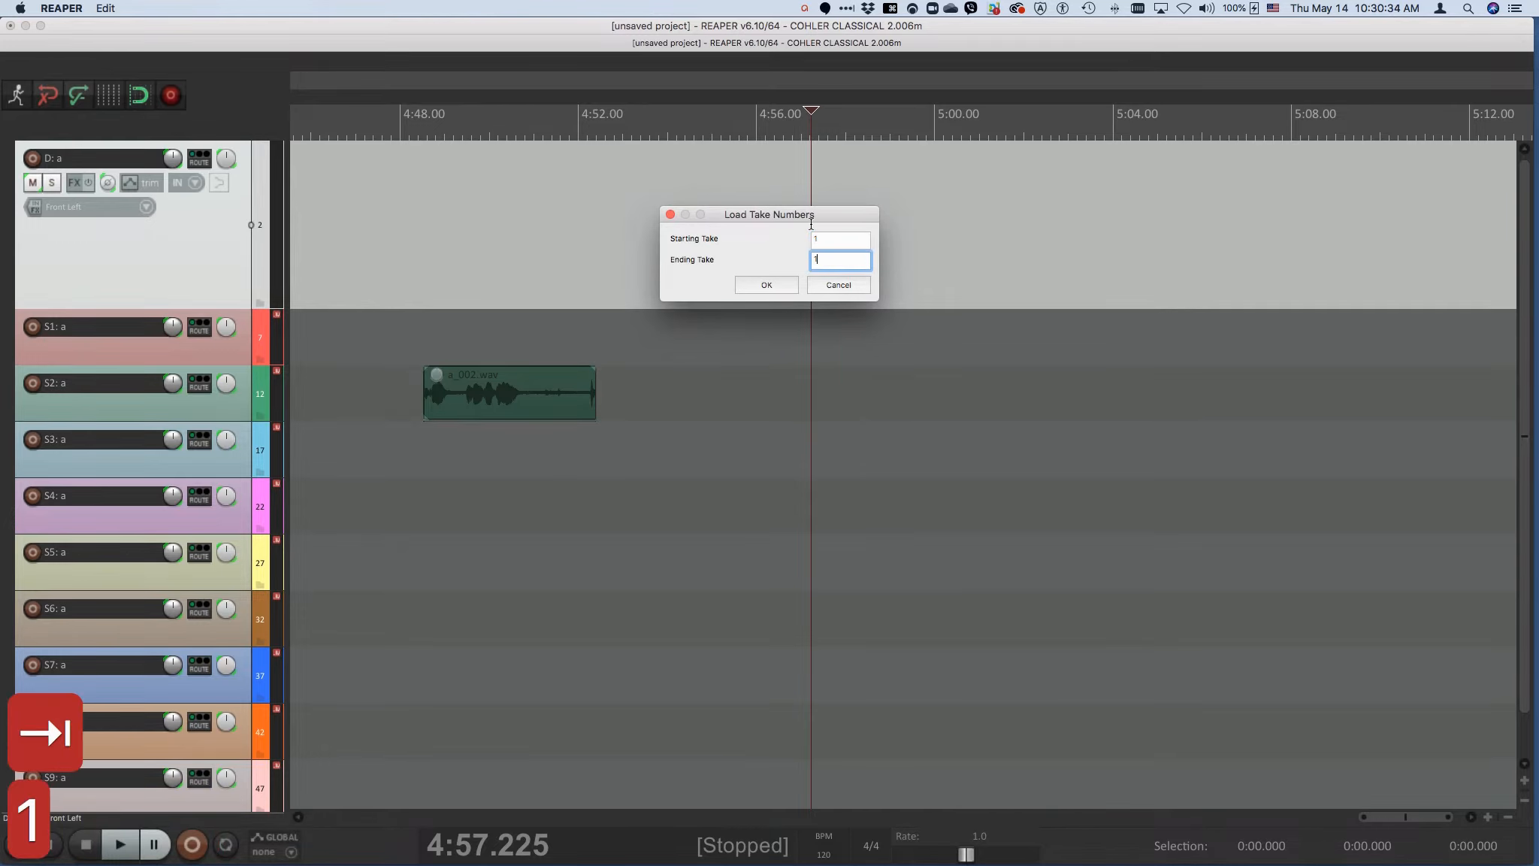
{"action": "key", "text": "Return"}
{"action": "key", "text": "Return"}
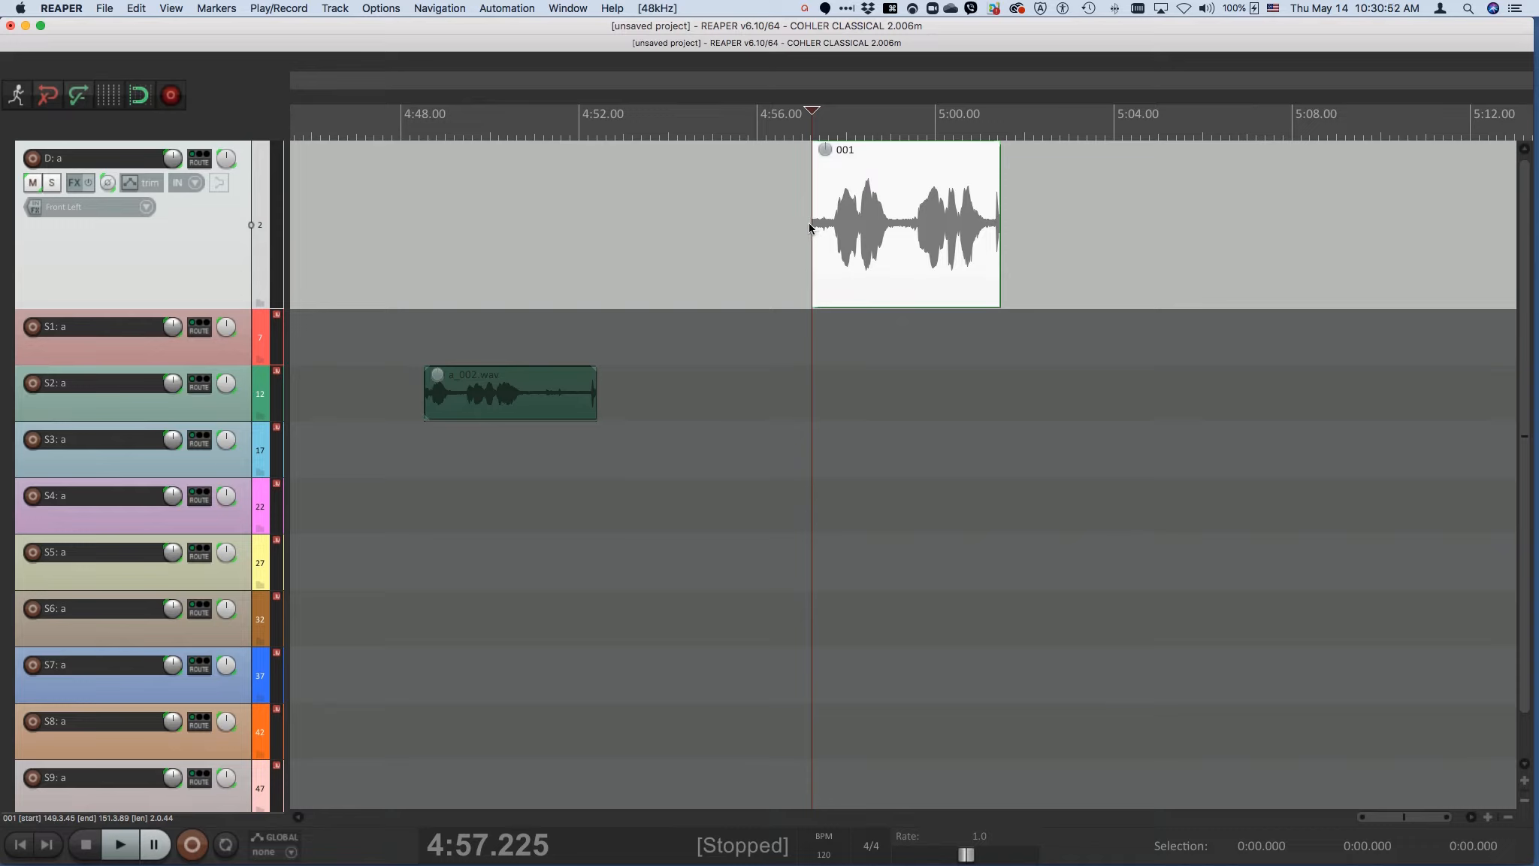
Move the S2 take to about 4:57.7 and mark its source in and out points at about 4:58.6 and 4:59.8
{"action": "left_click_drag", "start_coordinate": [480, 407], "coordinate": [888, 407]}
{"action": "left_click", "coordinate": [873, 395]}
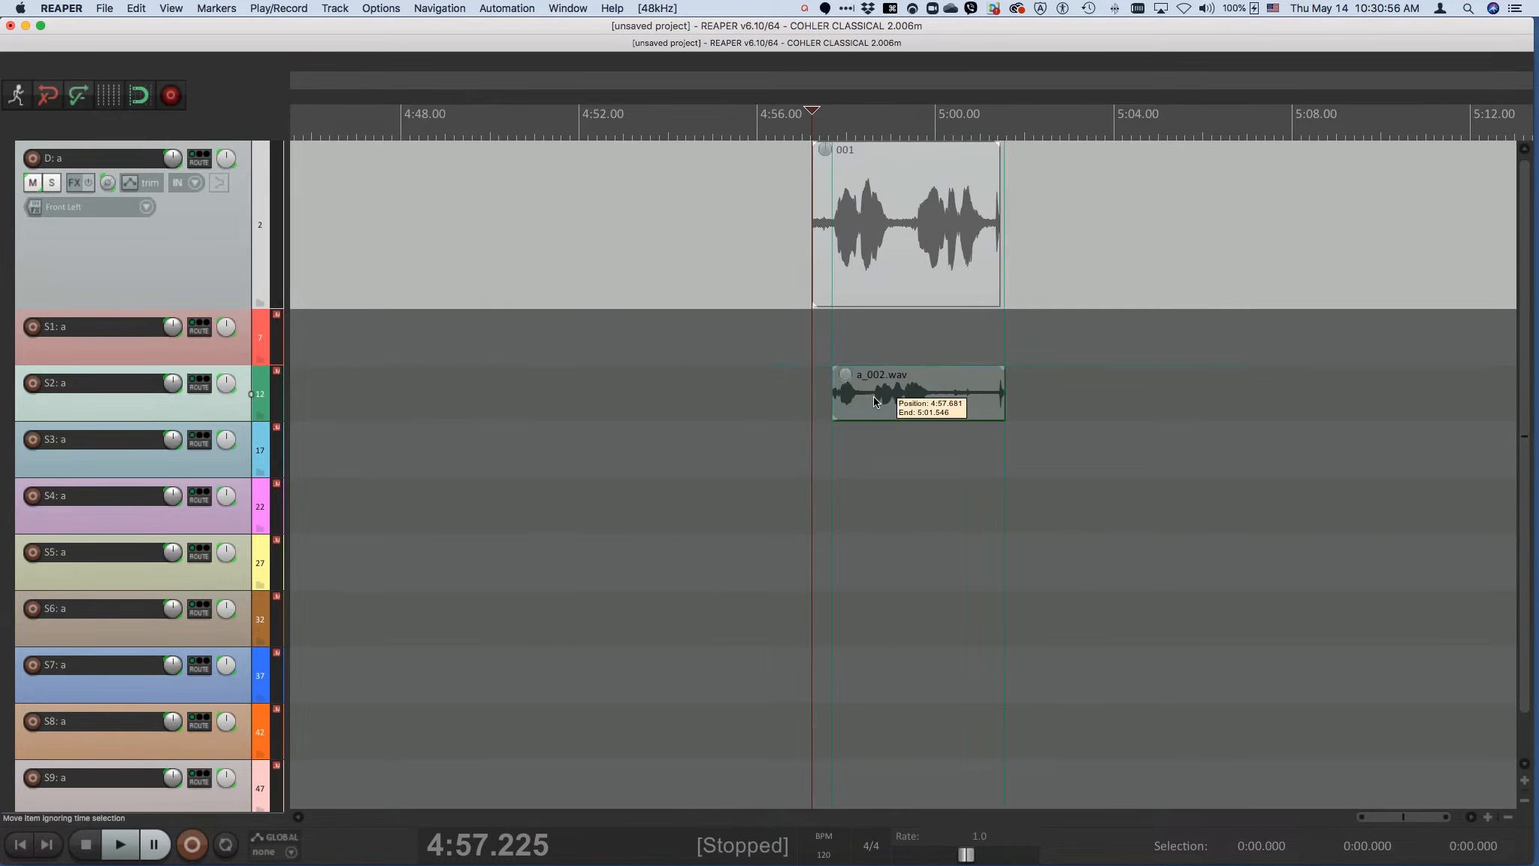
{"action": "key", "text": "bracketleft"}
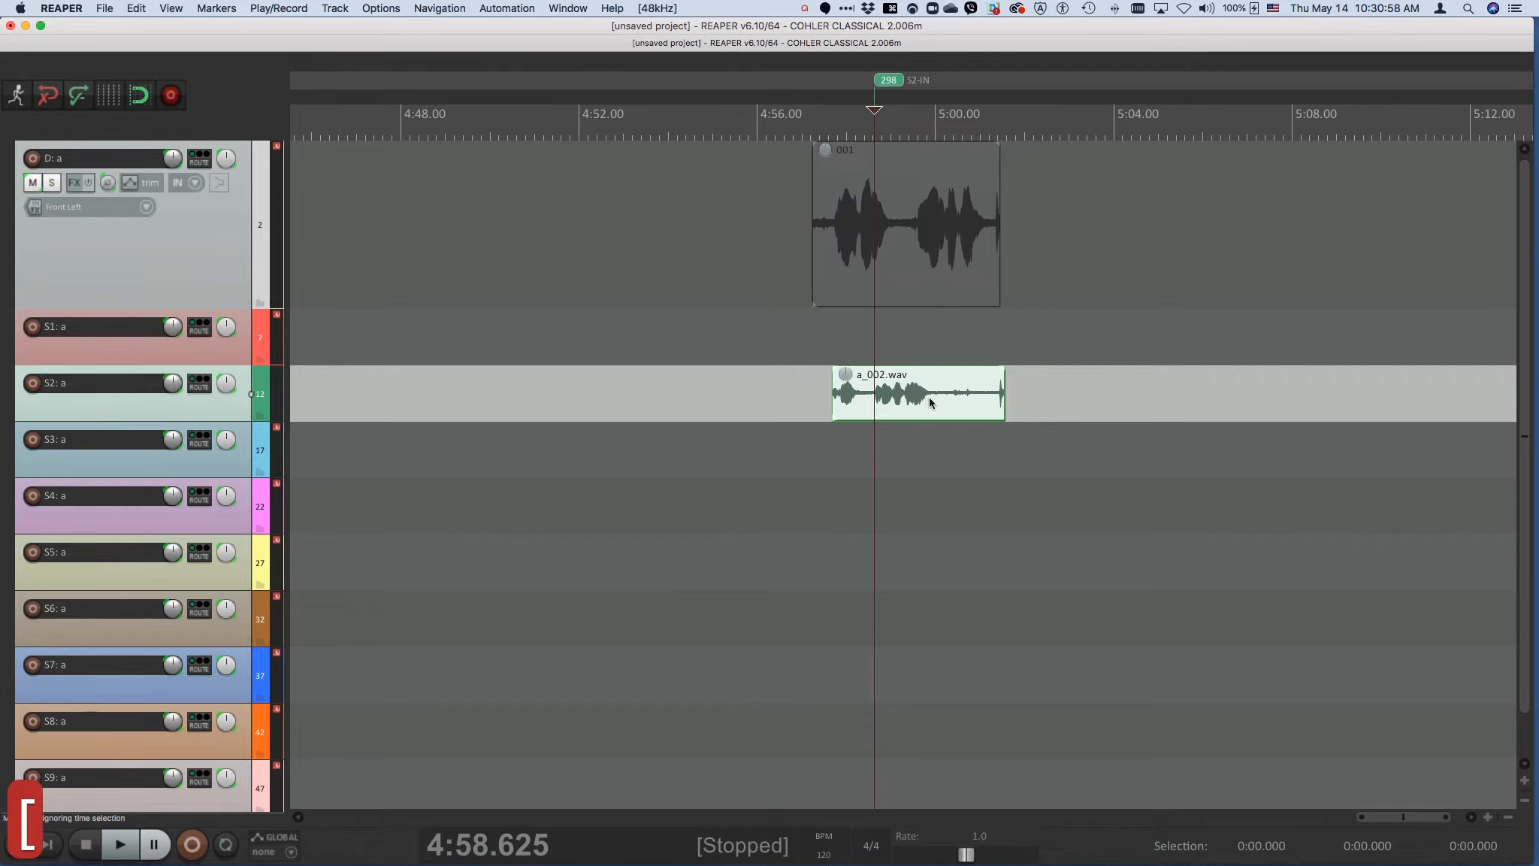
{"action": "left_click", "coordinate": [926, 395]}
{"action": "key", "text": "bracketright"}
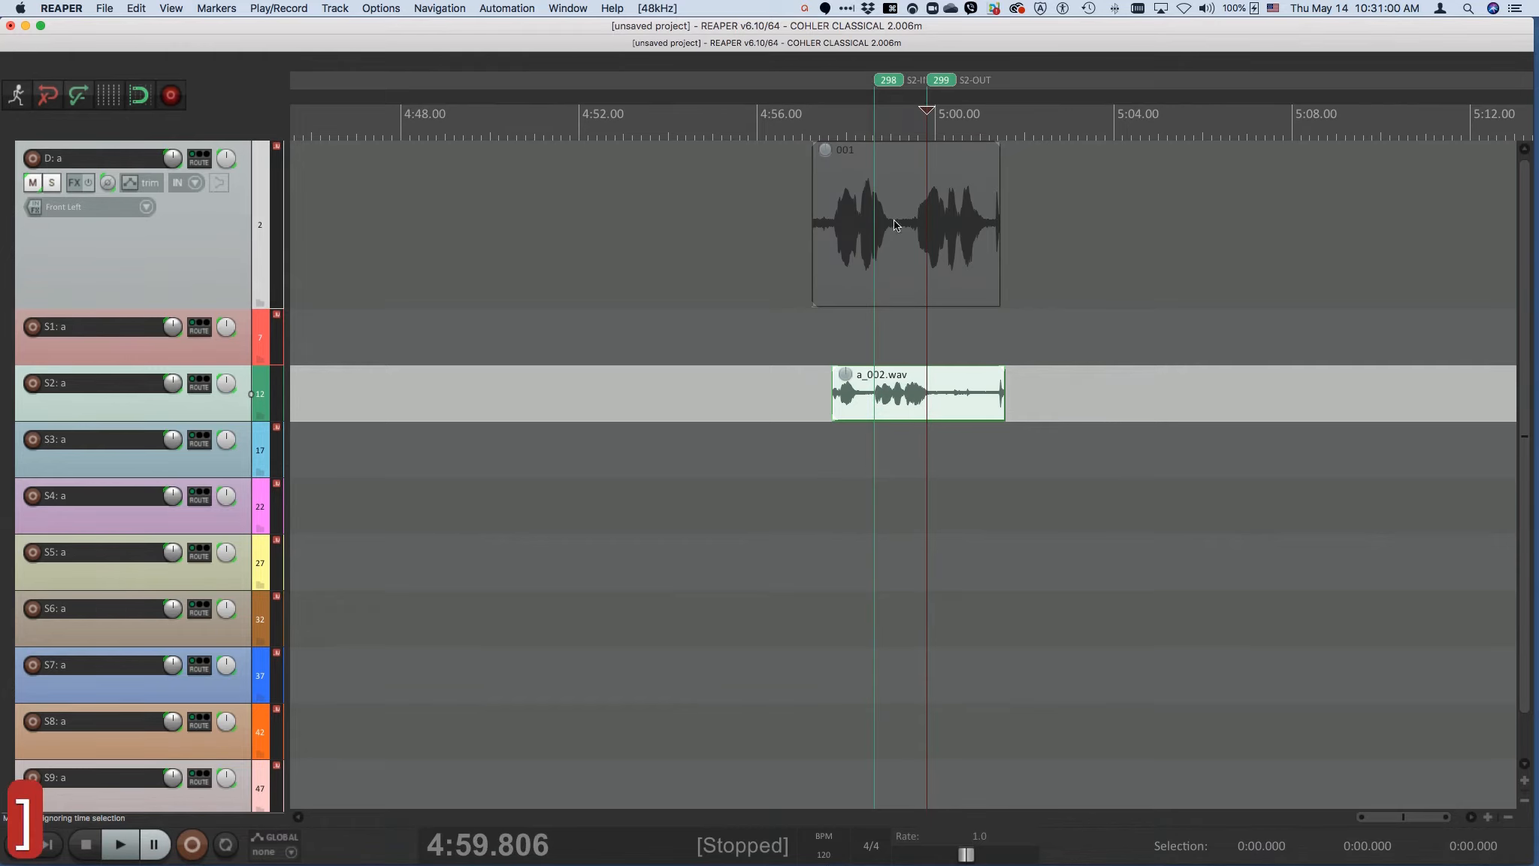
Mark the destination in and out points on take 001 in D: a at about 4:58.3 and 5:00.1
{"action": "left_click", "coordinate": [861, 211]}
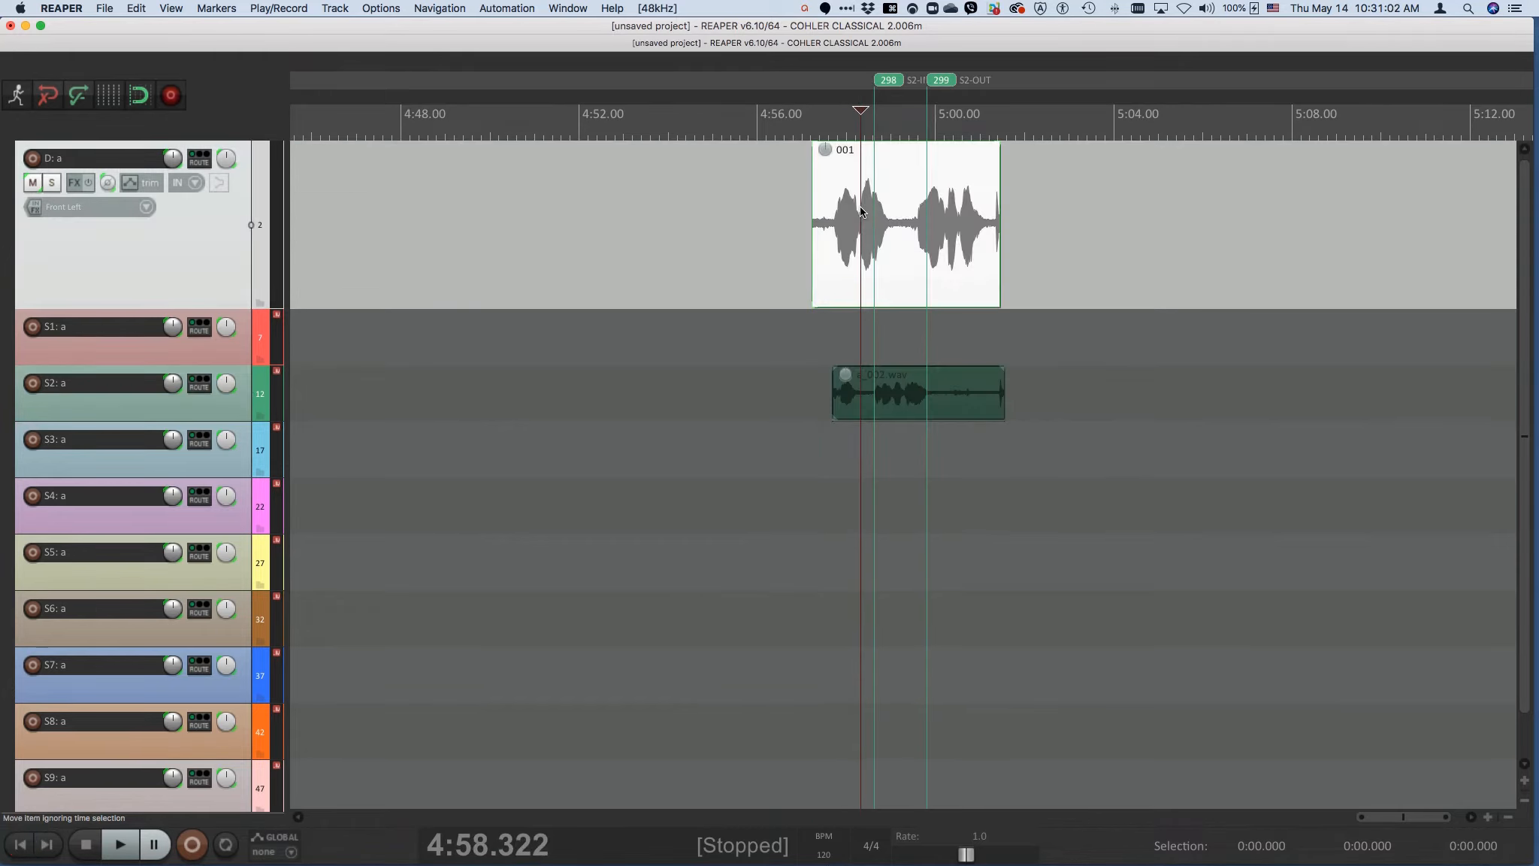
{"action": "key", "text": "bracketleft"}
{"action": "left_click", "coordinate": [940, 216]}
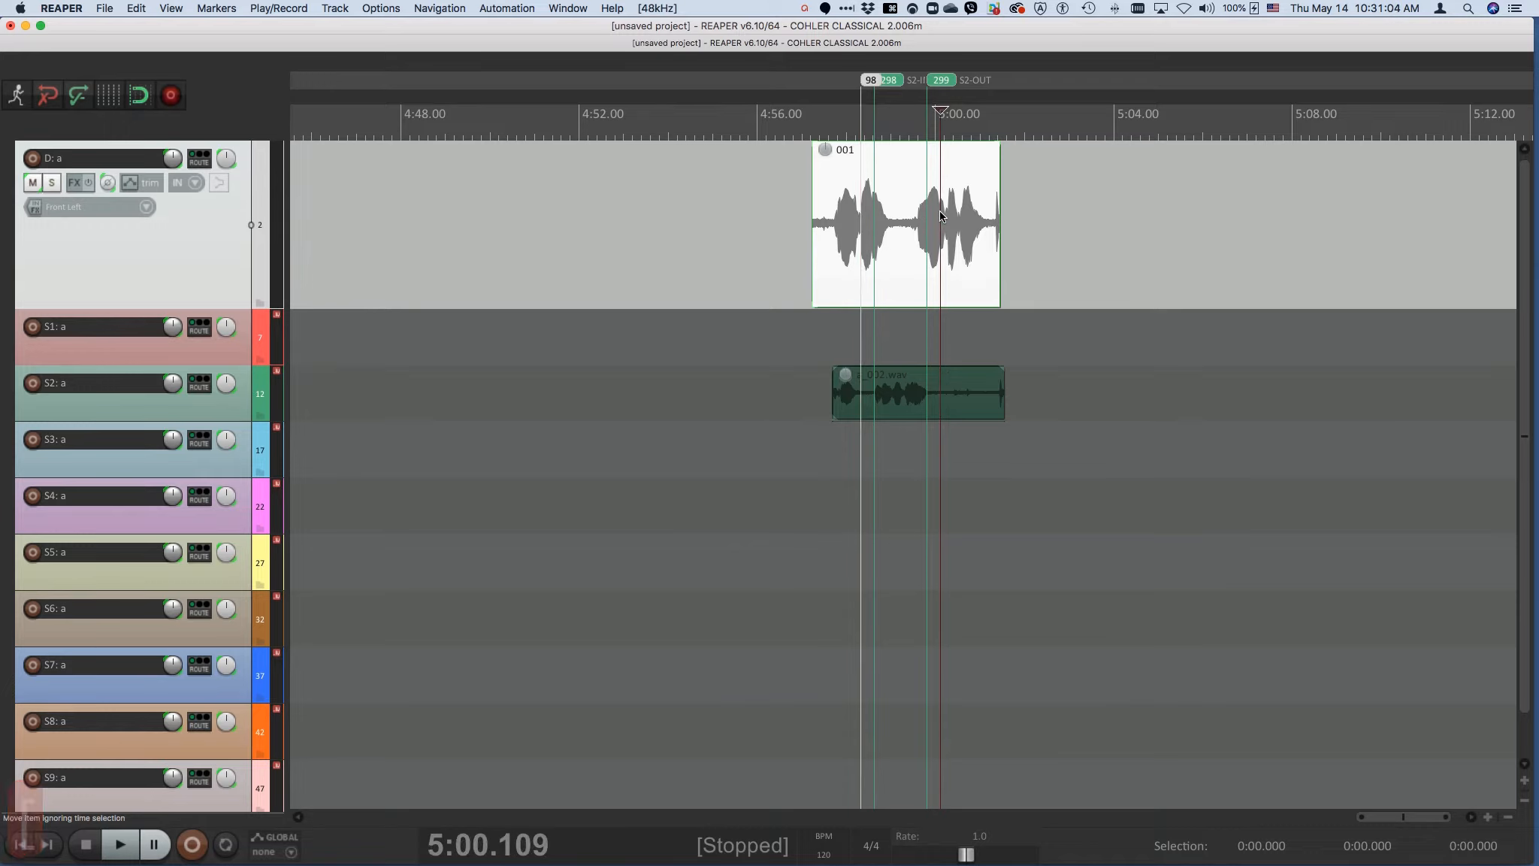
{"action": "key", "text": "bracketright"}
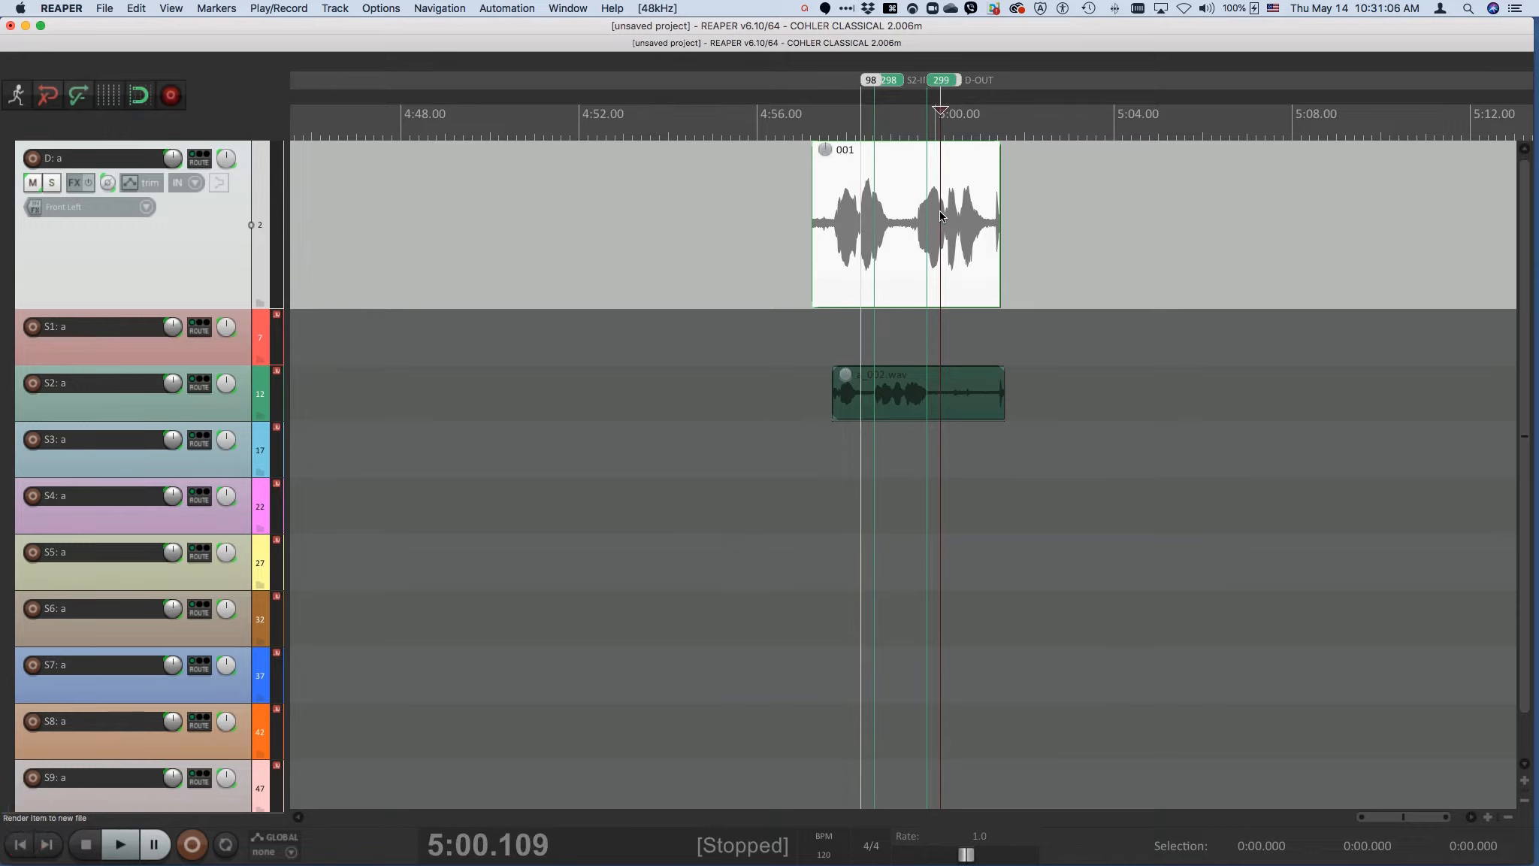
Run the source-destination edit, saving the project as Test, and expand and collapse the D group to check the result
{"action": "key", "text": "alt+super+F1"}
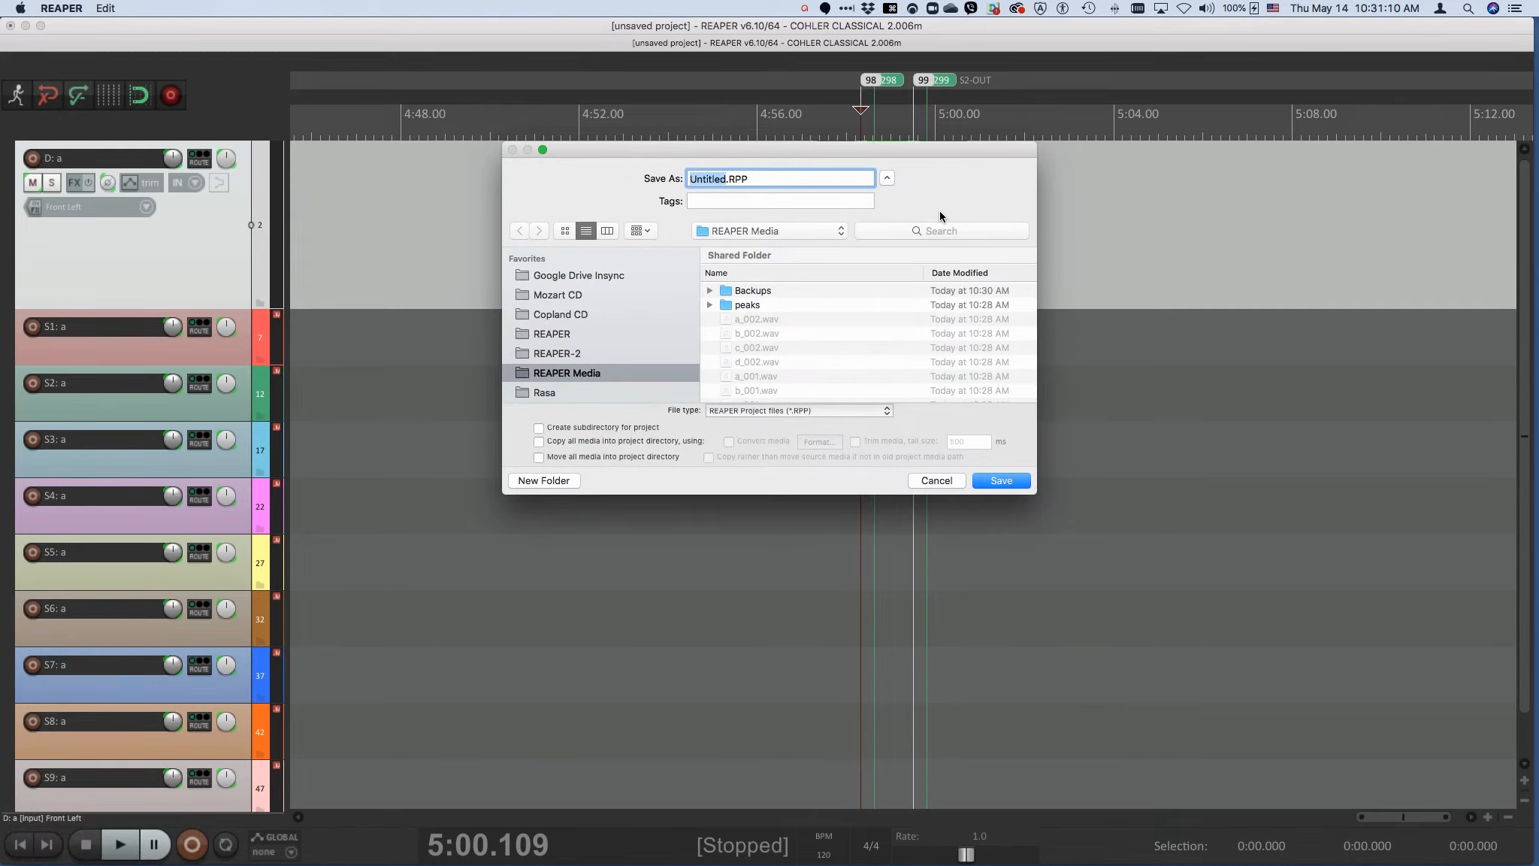
{"action": "type", "text": "Test"}
{"action": "key", "text": "Return"}
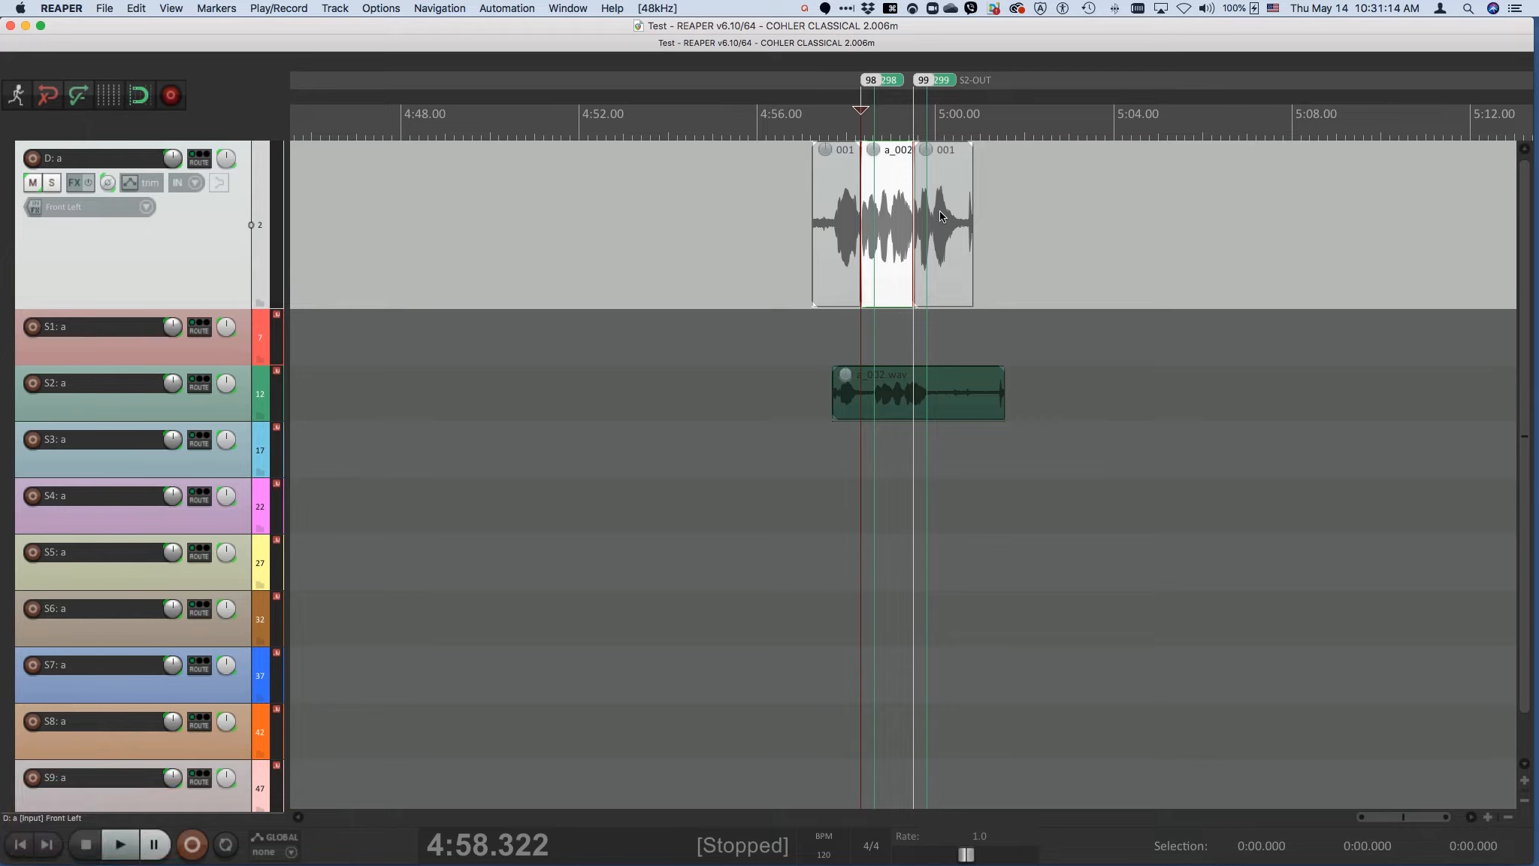
{"action": "key", "text": "ctrl+alt+super+t"}
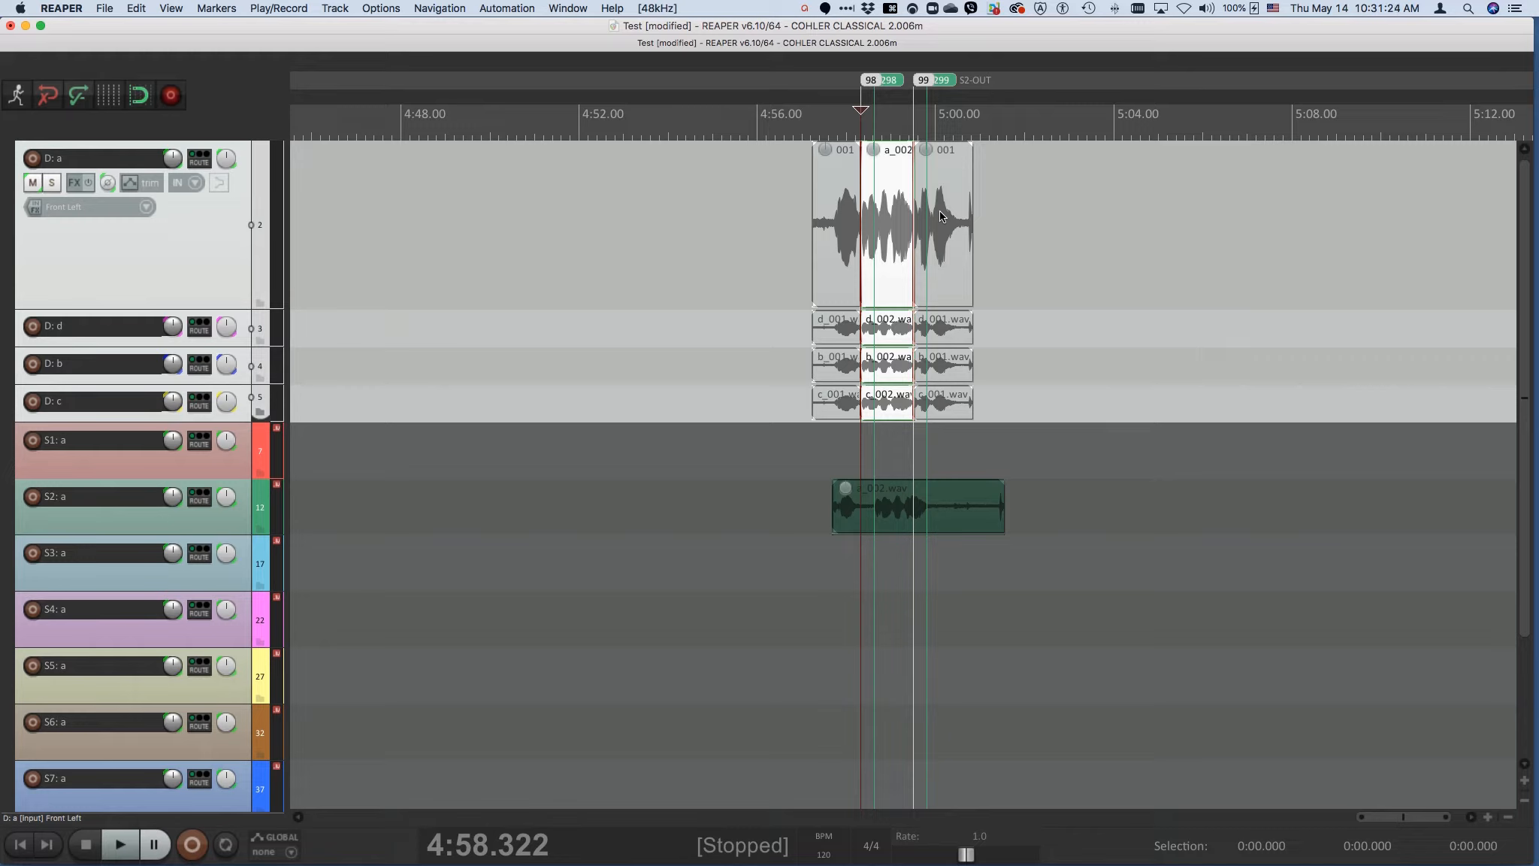
{"action": "key", "text": "ctrl+alt+super+t"}
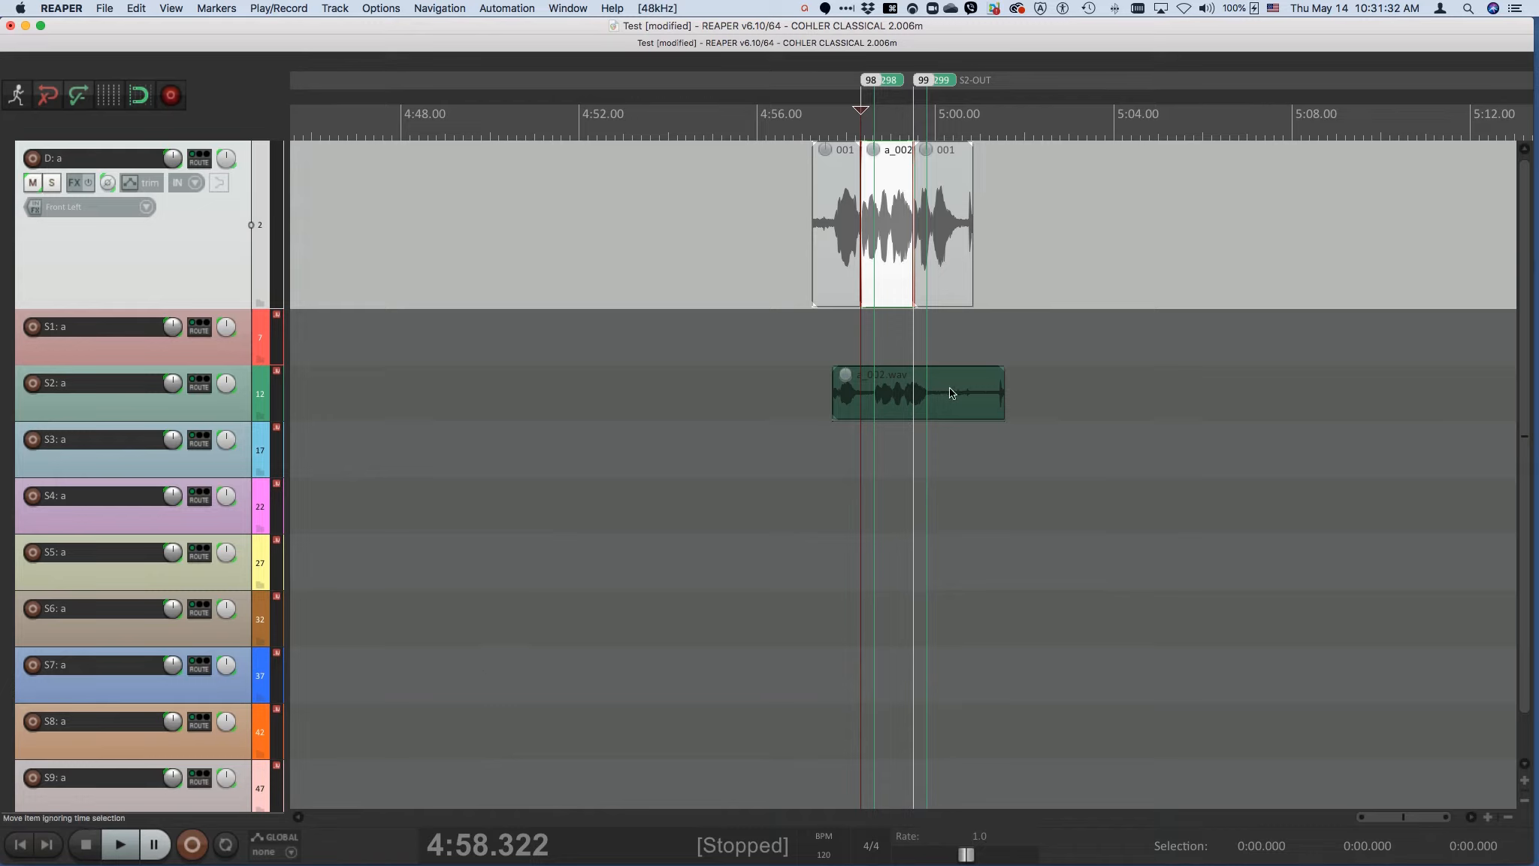
Move the take from the S2 group down to the S4 group at the same time position
{"action": "left_click_drag", "start_coordinate": [948, 387], "coordinate": [945, 498]}
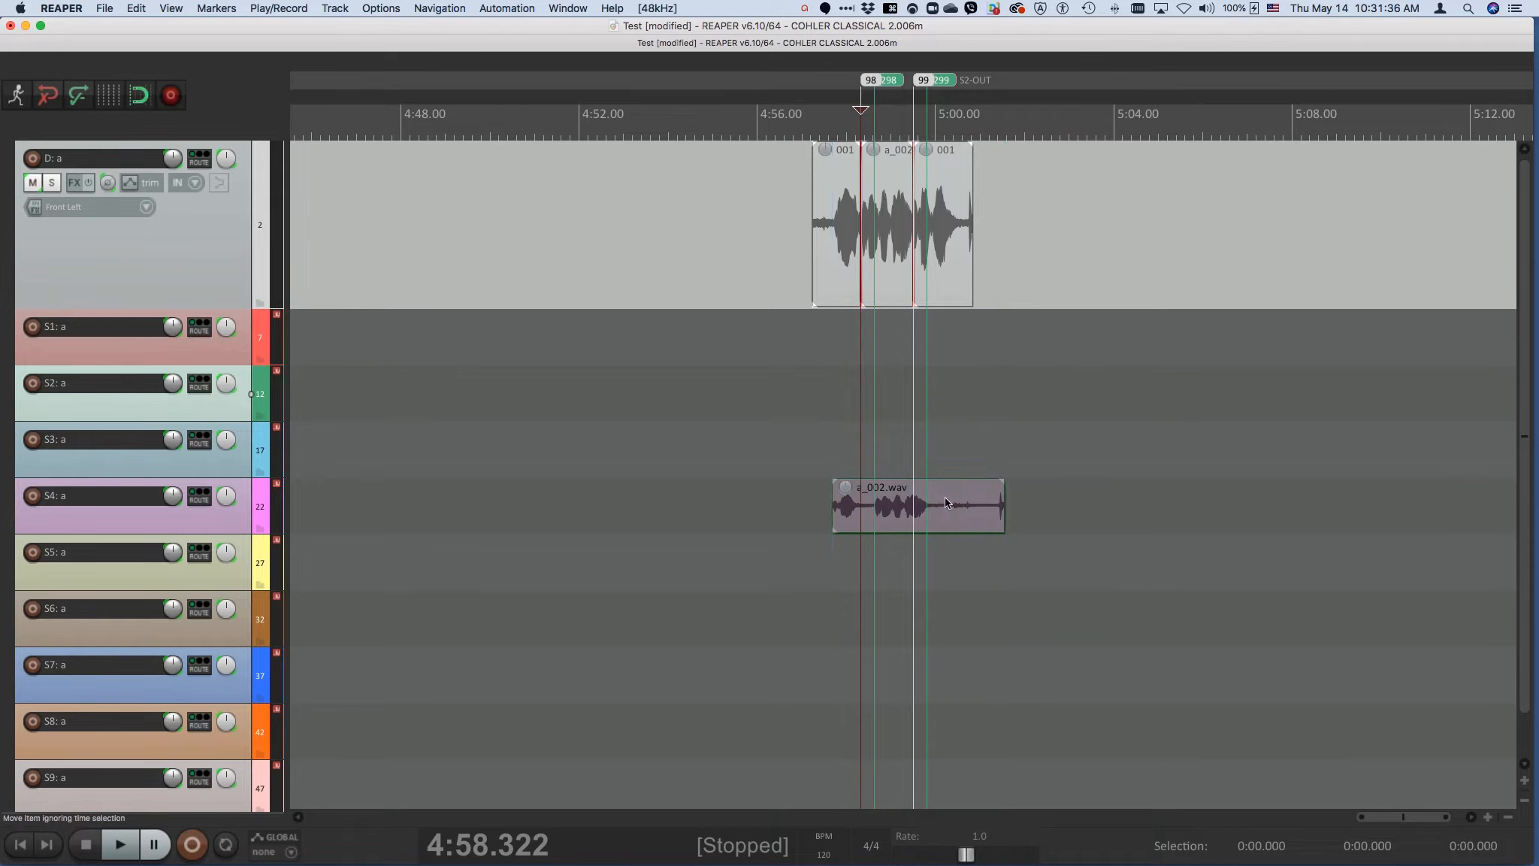
Expand the S3 group, try twice to move the S4 take into it, dismiss the console output, and collapse S3
{"action": "left_click", "coordinate": [907, 446]}
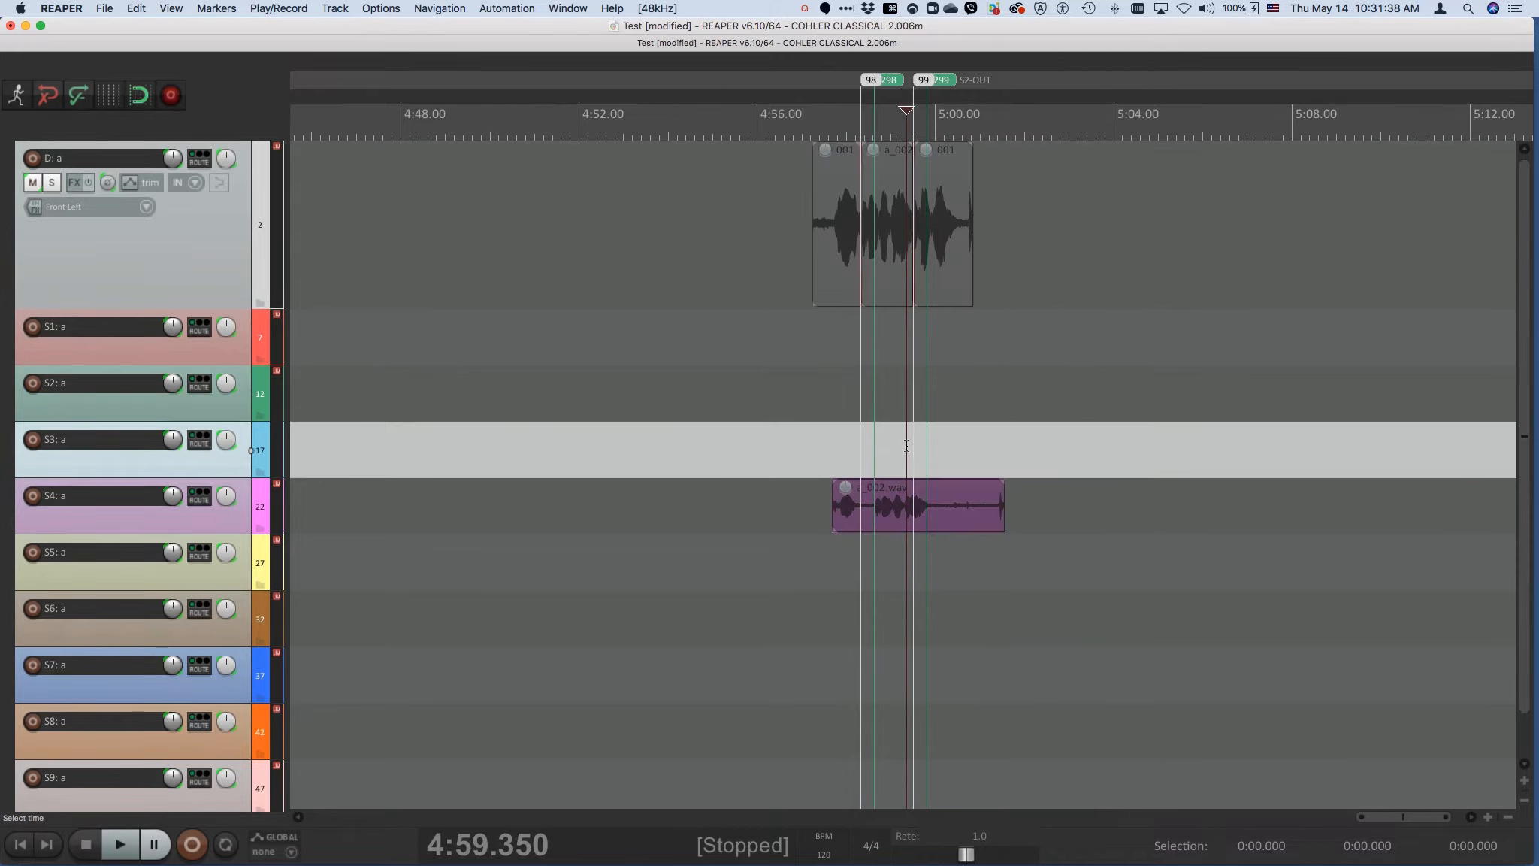
{"action": "key", "text": "ctrl+alt+super+t"}
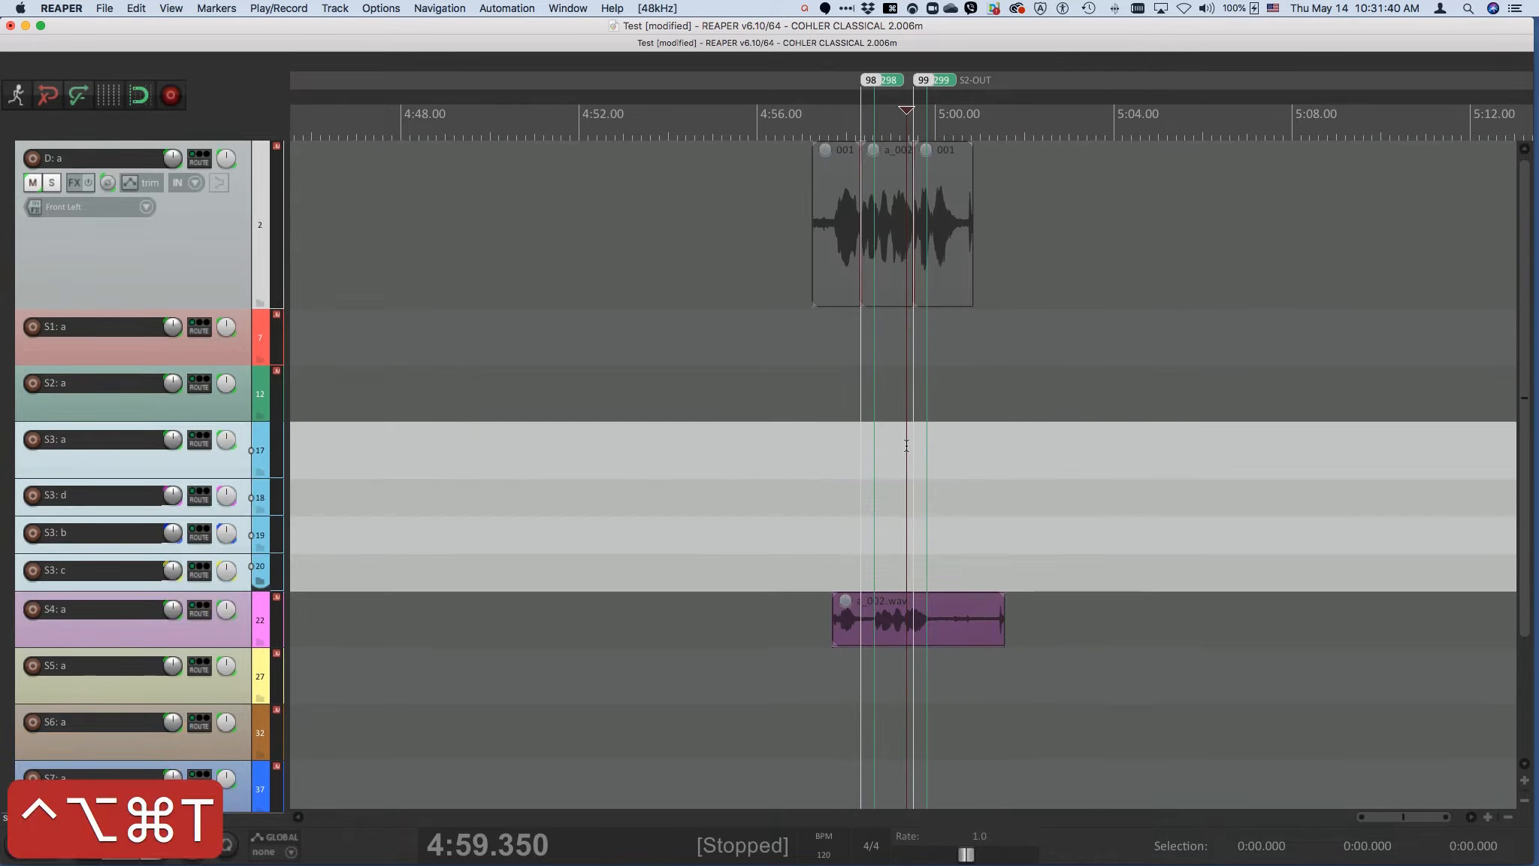
{"action": "left_click", "coordinate": [965, 598]}
{"action": "left_click_drag", "start_coordinate": [965, 597], "coordinate": [959, 516]}
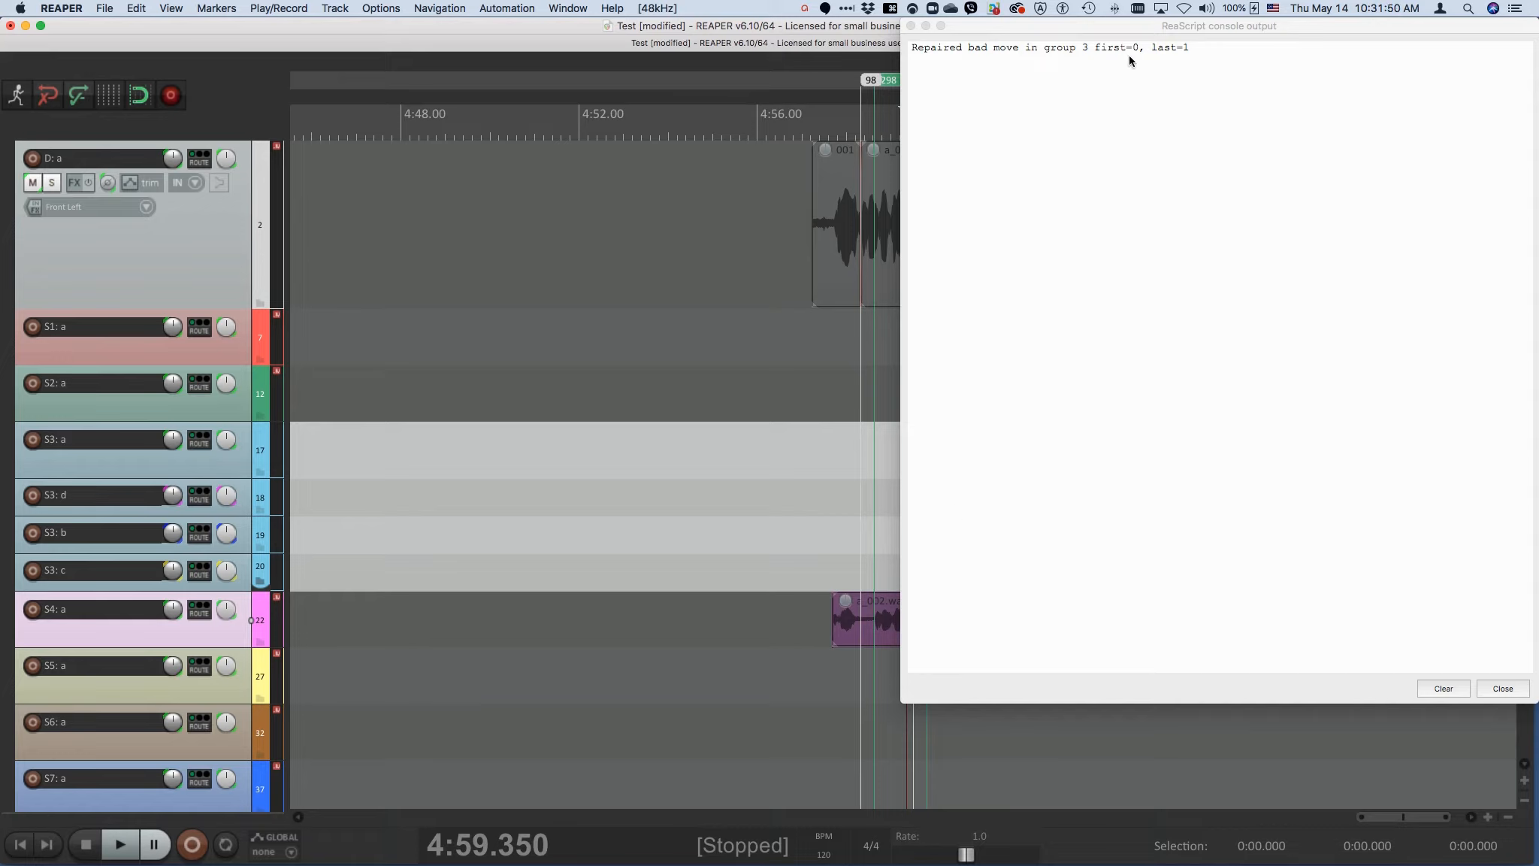
{"action": "left_click", "coordinate": [1504, 690]}
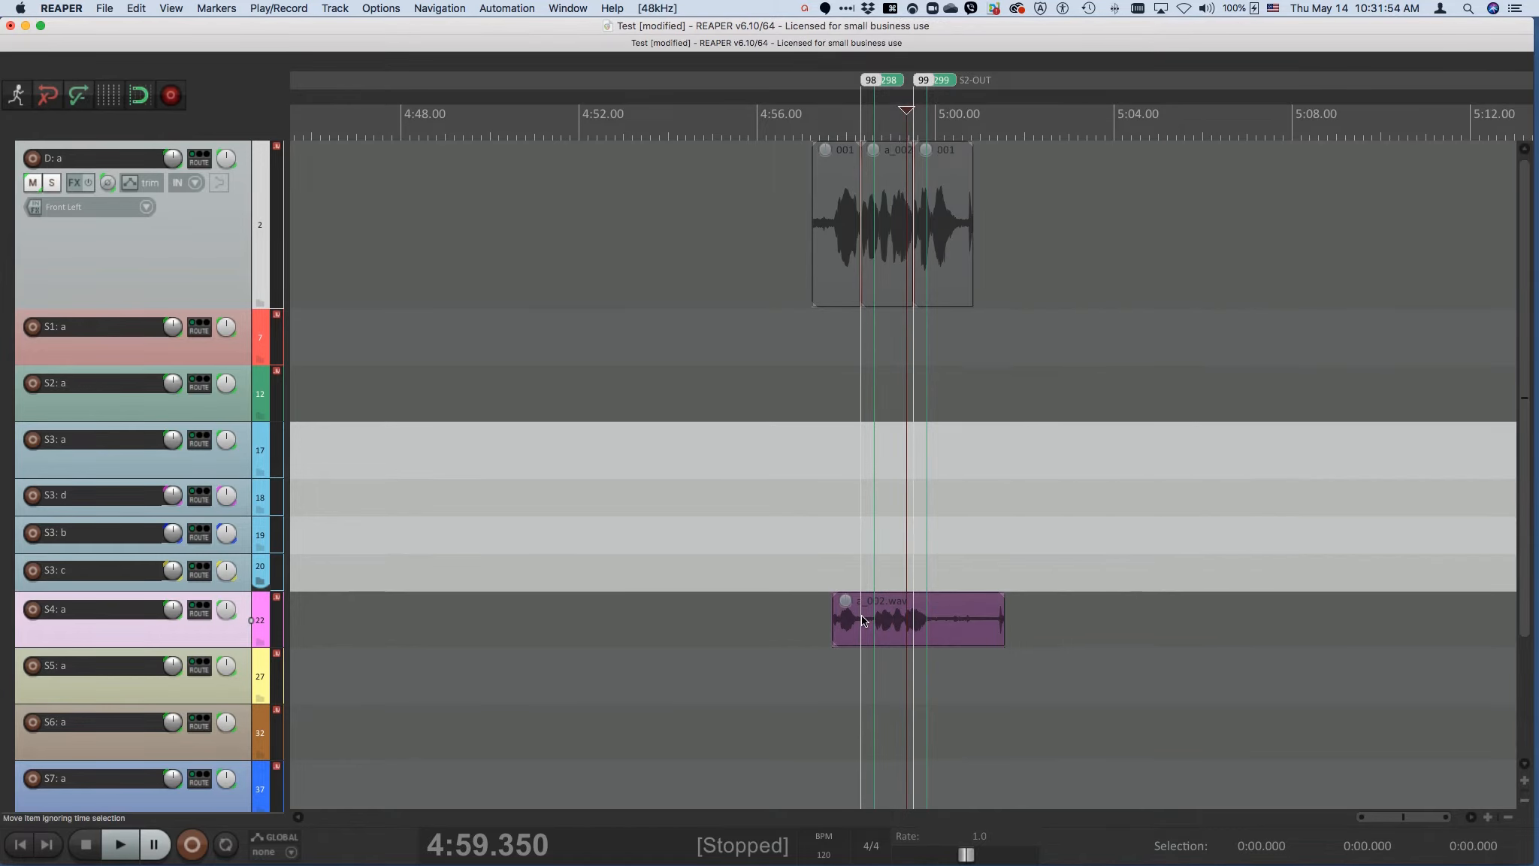
{"action": "left_click_drag", "start_coordinate": [863, 620], "coordinate": [853, 485]}
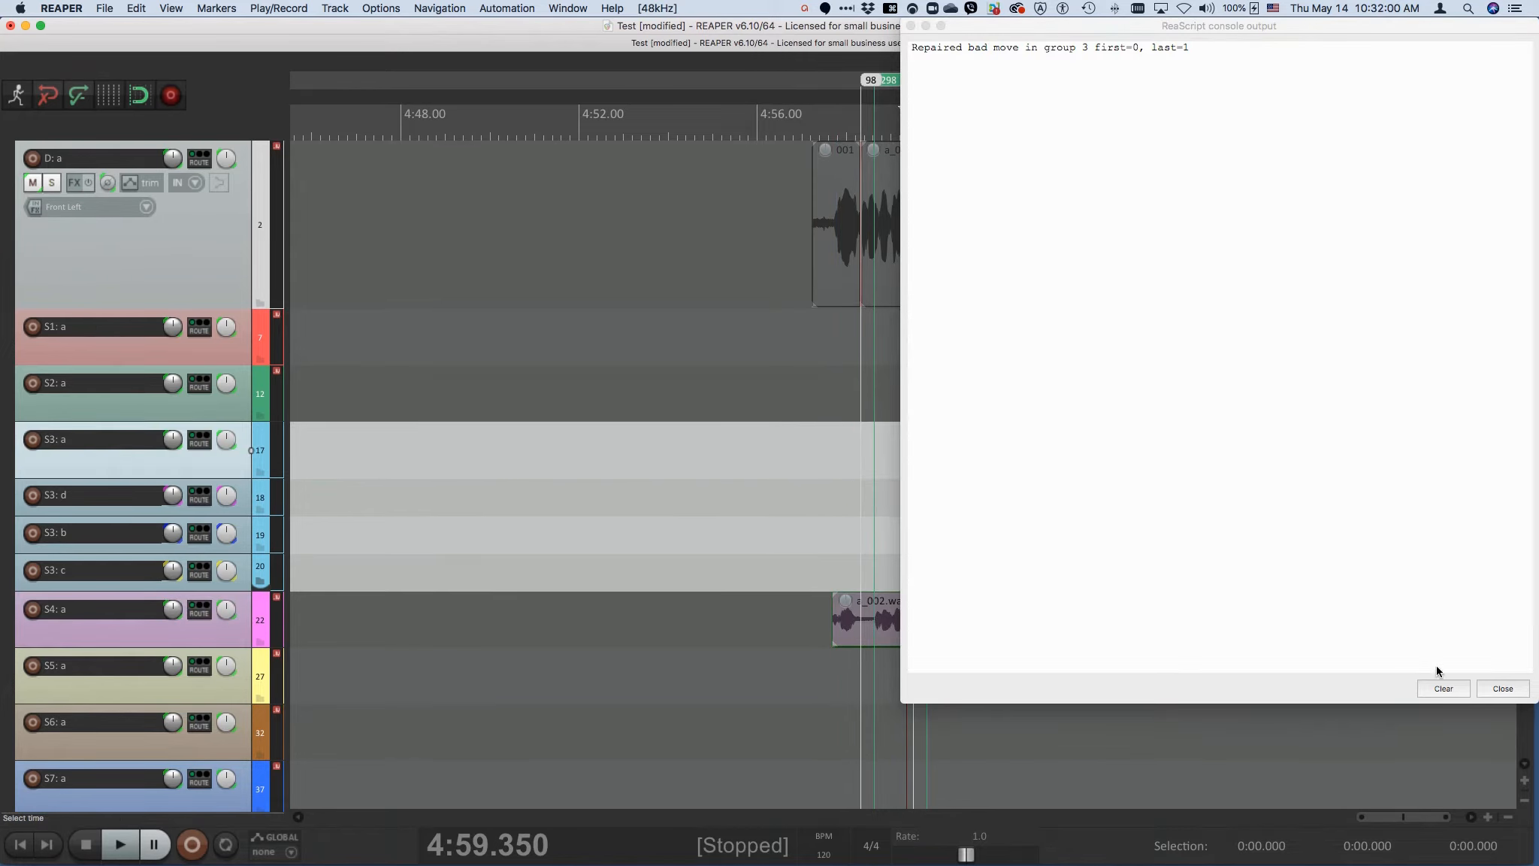
{"action": "left_click", "coordinate": [1503, 688]}
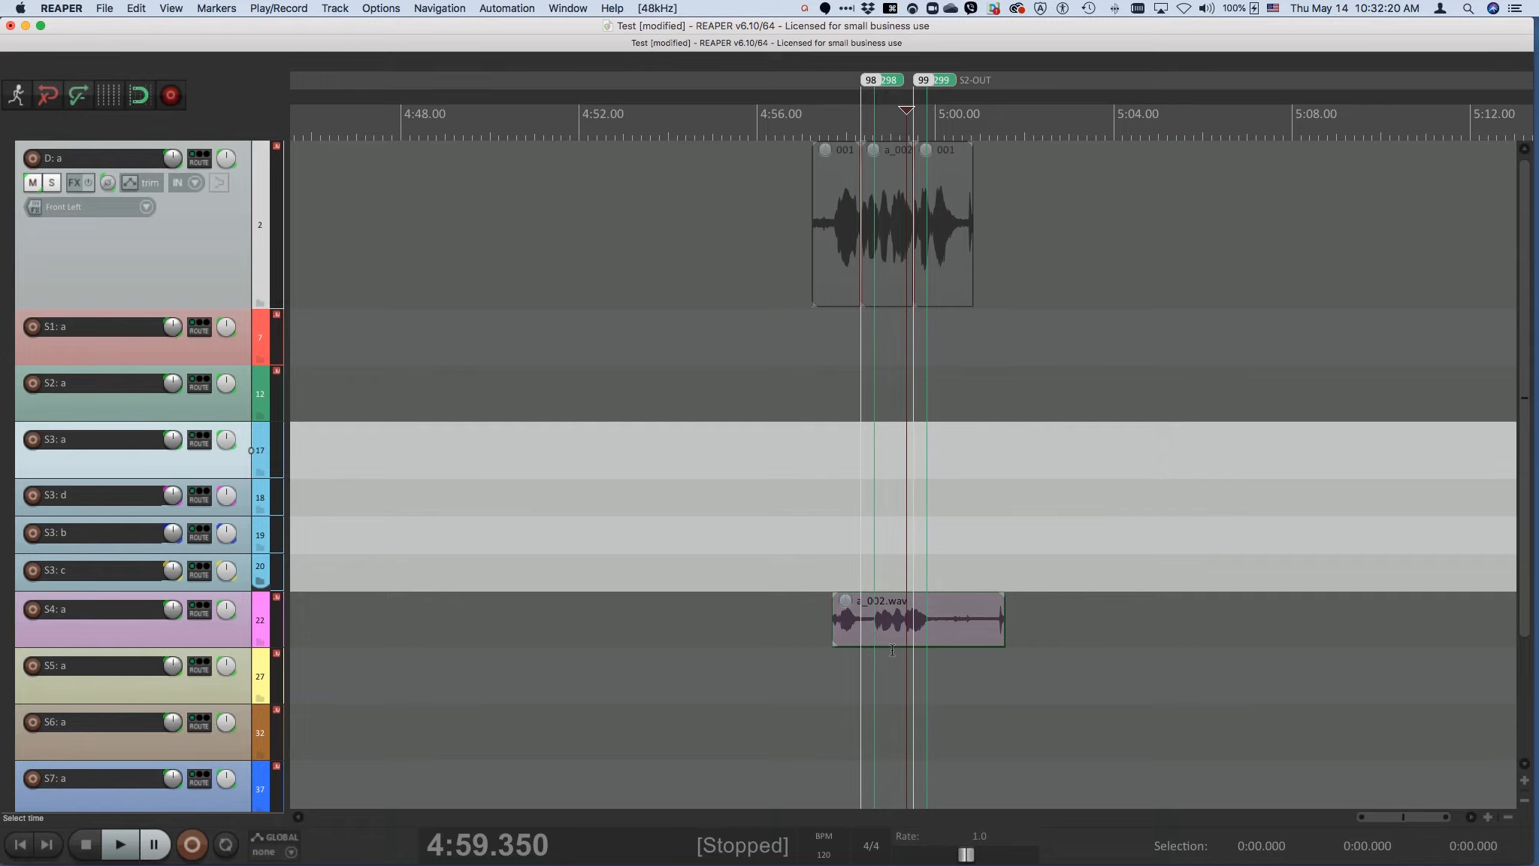
{"action": "key", "text": "ctrl+alt+super+t"}
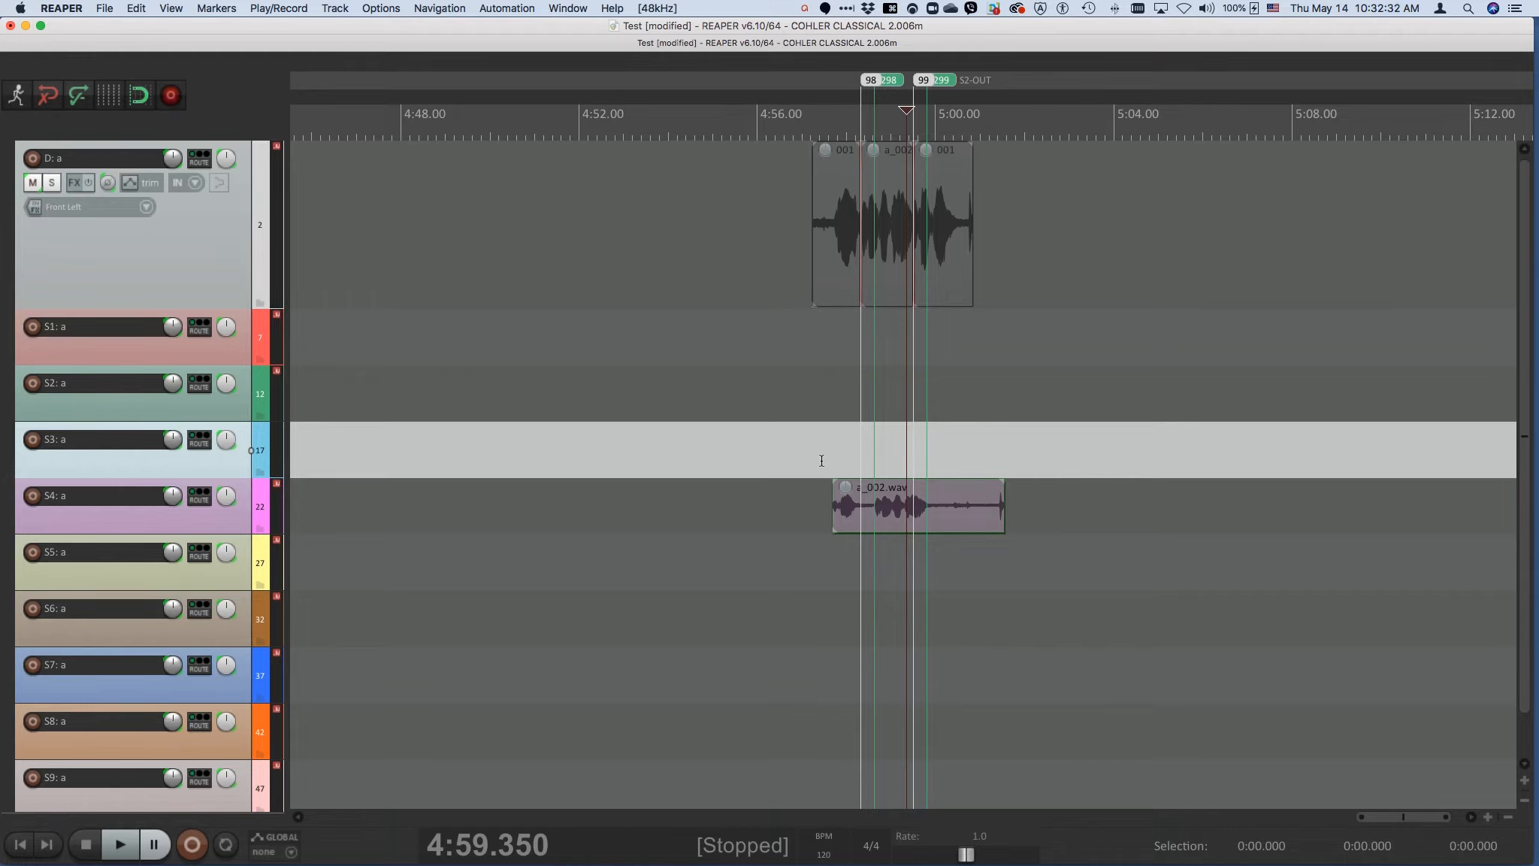
Start a new project tab, duplicate Appalachian Spring_1.RPP in the Copland CD folder, and open Appalachian Spring_1 copy 2.RPP
{"action": "key", "text": "alt+super+n"}
{"action": "key", "text": "super+o"}
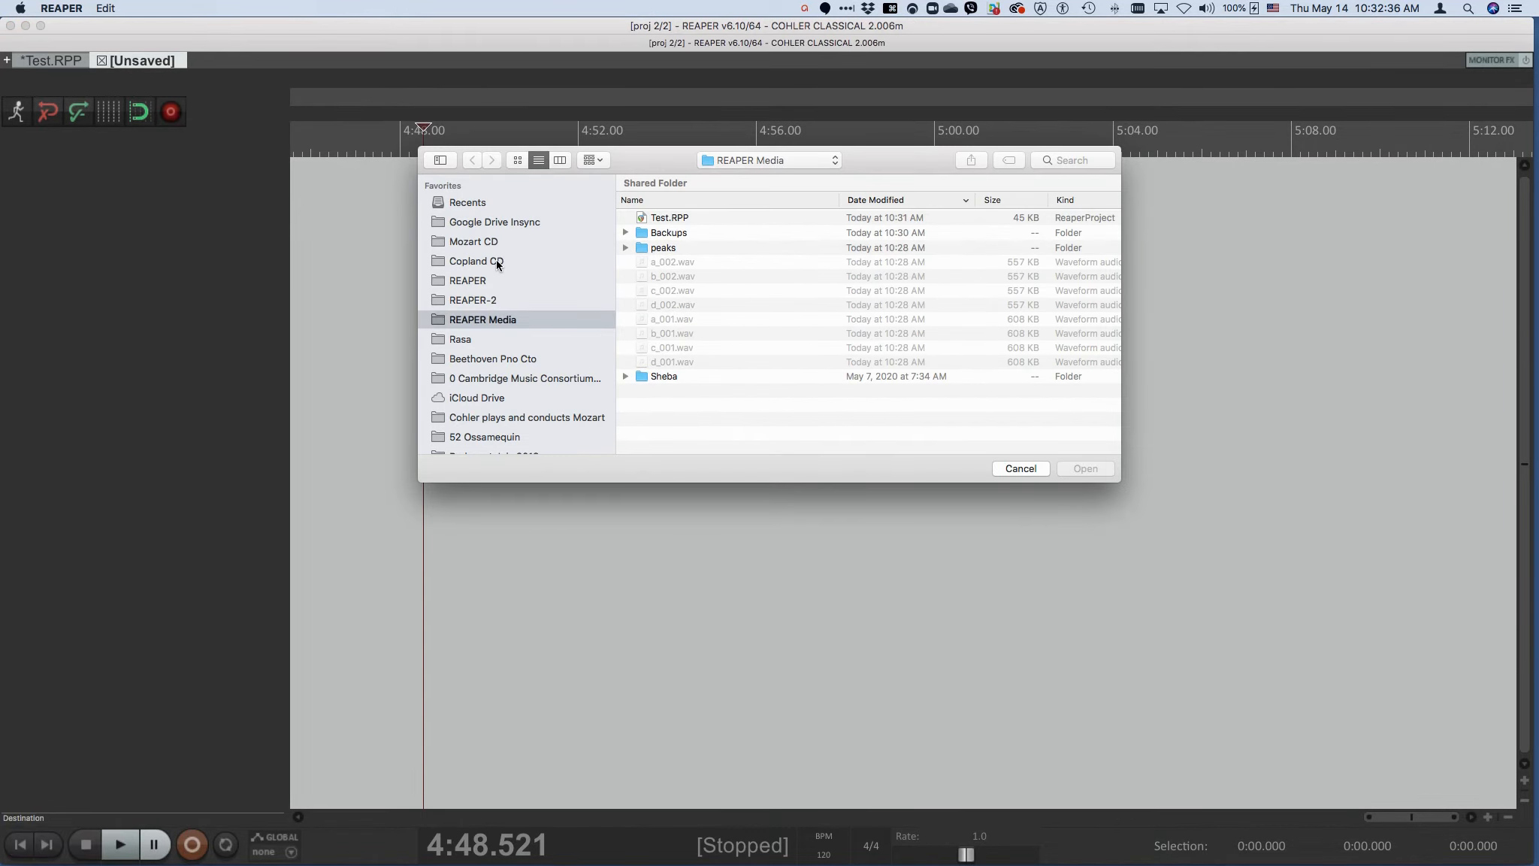
{"action": "left_click", "coordinate": [525, 260]}
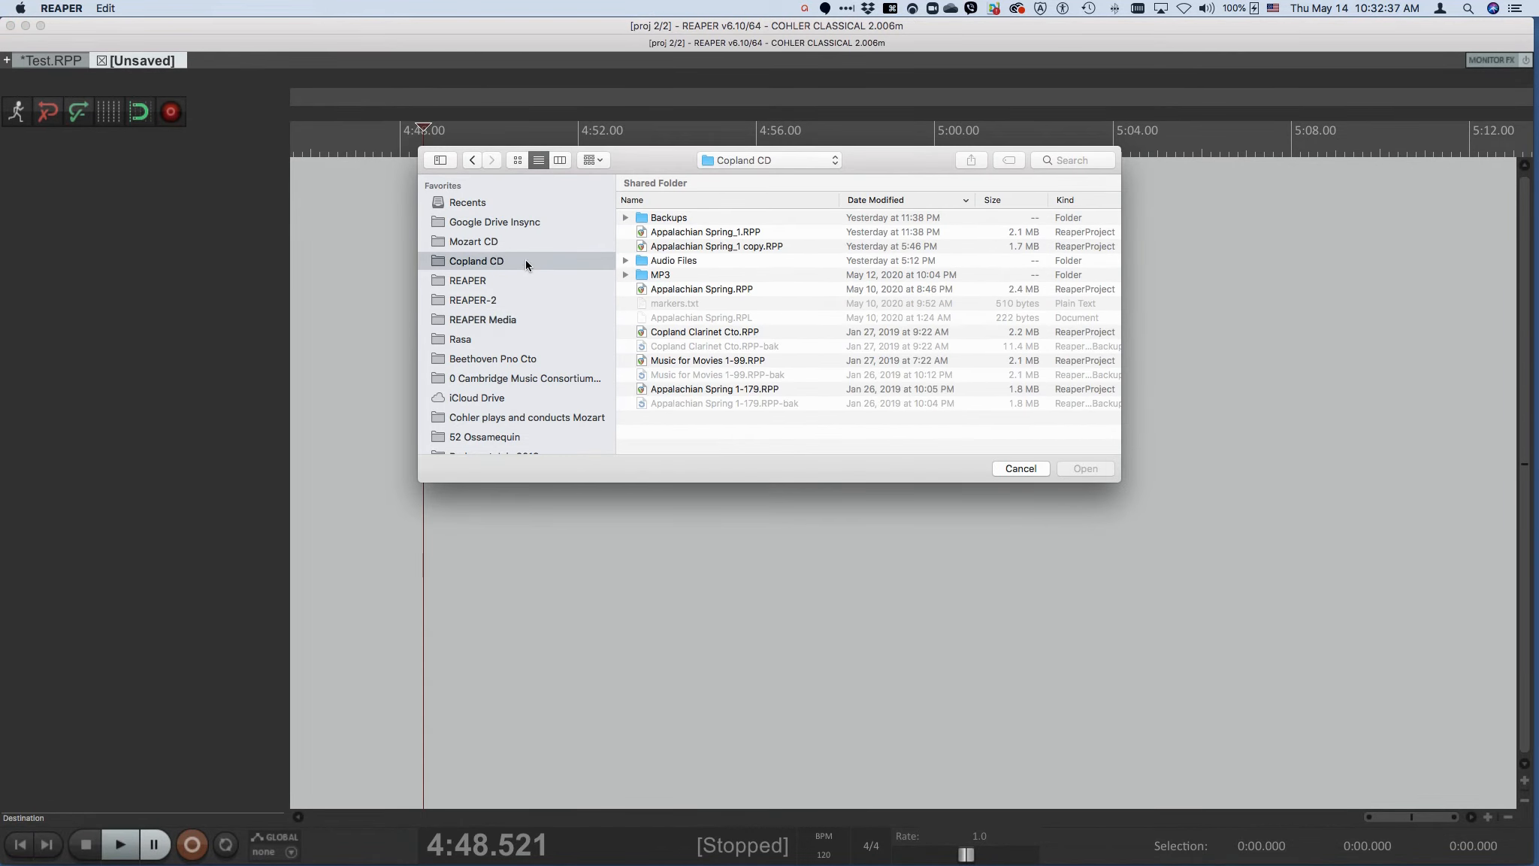
{"action": "right_click", "coordinate": [642, 235]}
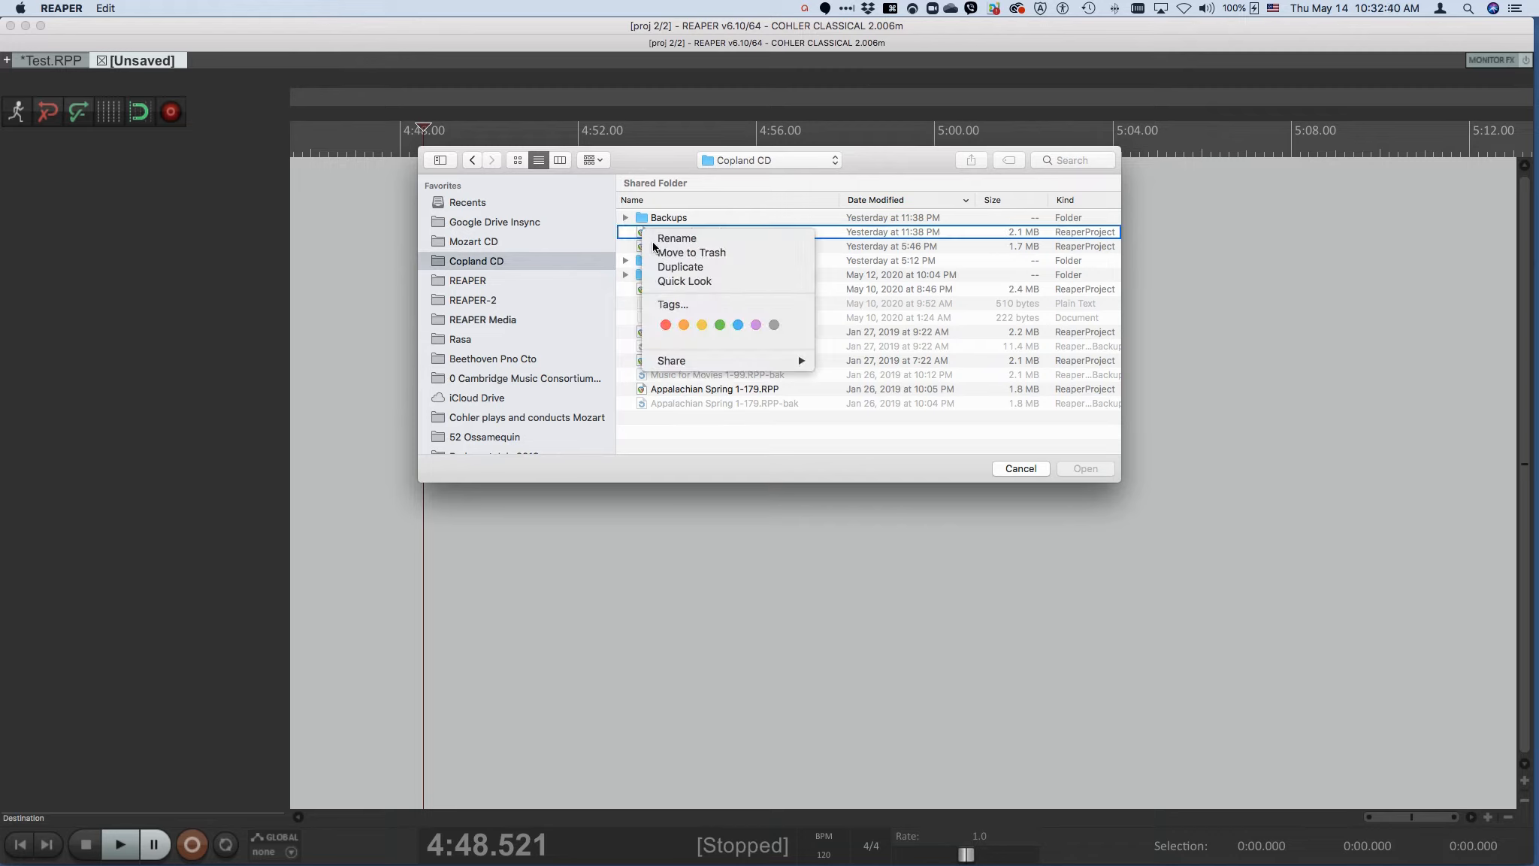
{"action": "left_click", "coordinate": [663, 267]}
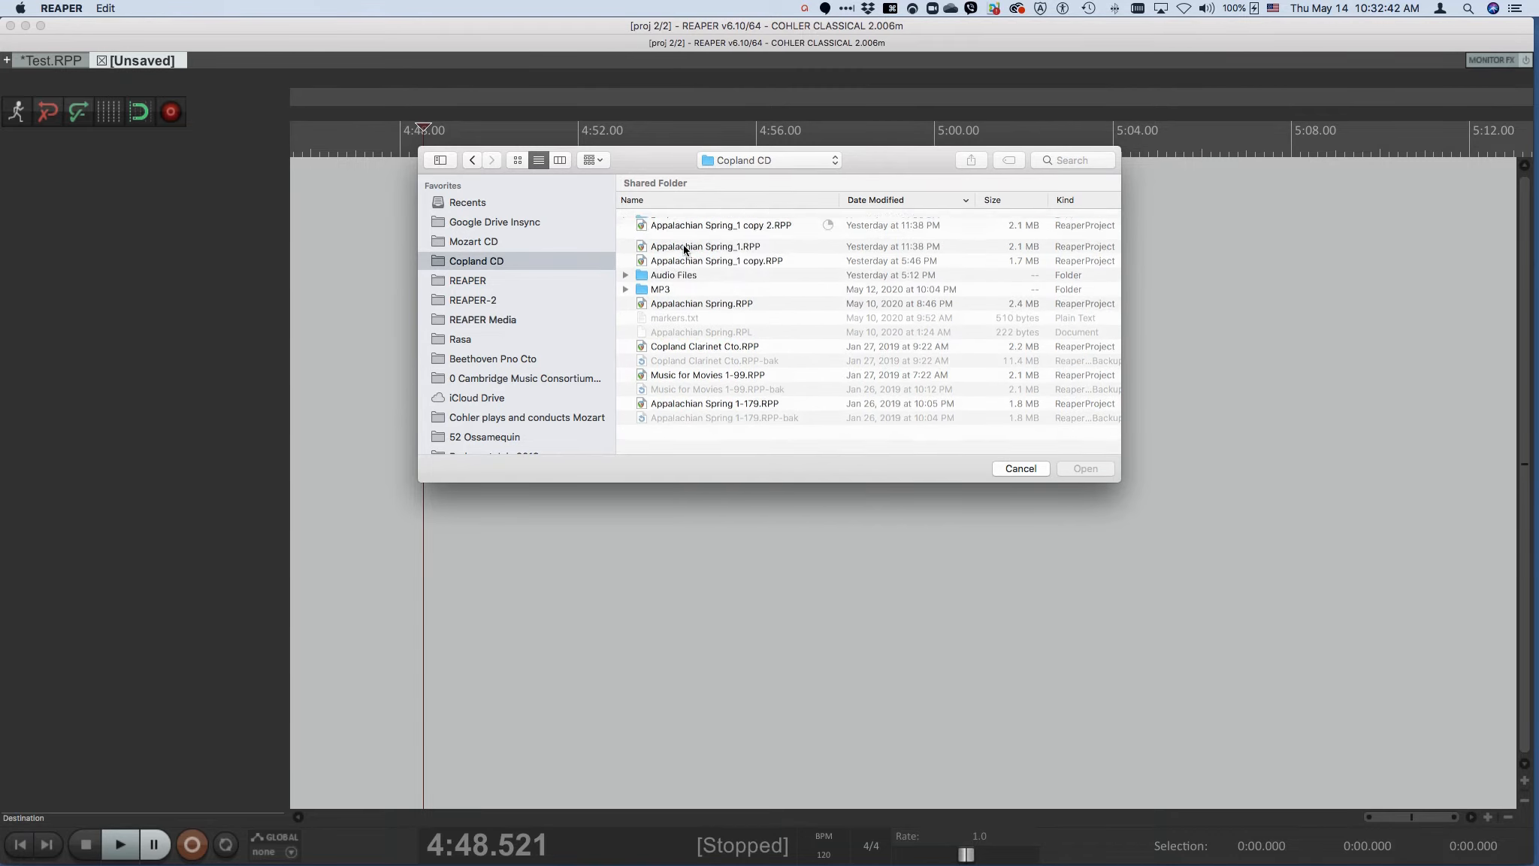
{"action": "left_click", "coordinate": [645, 233]}
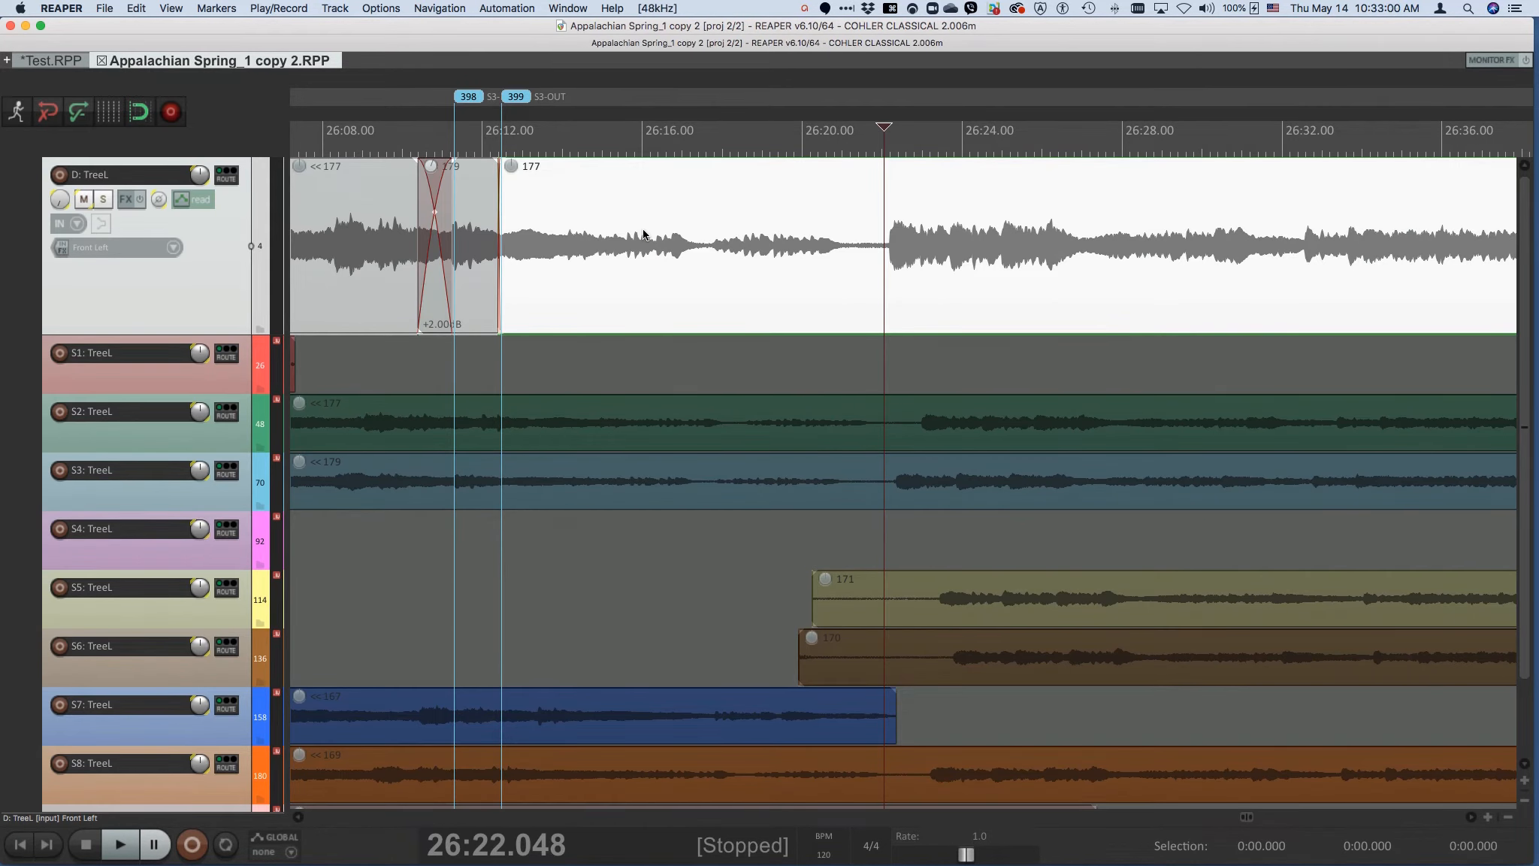
Set the audio device to Background Music in the preferences and confirm
{"action": "key", "text": "super+comma"}
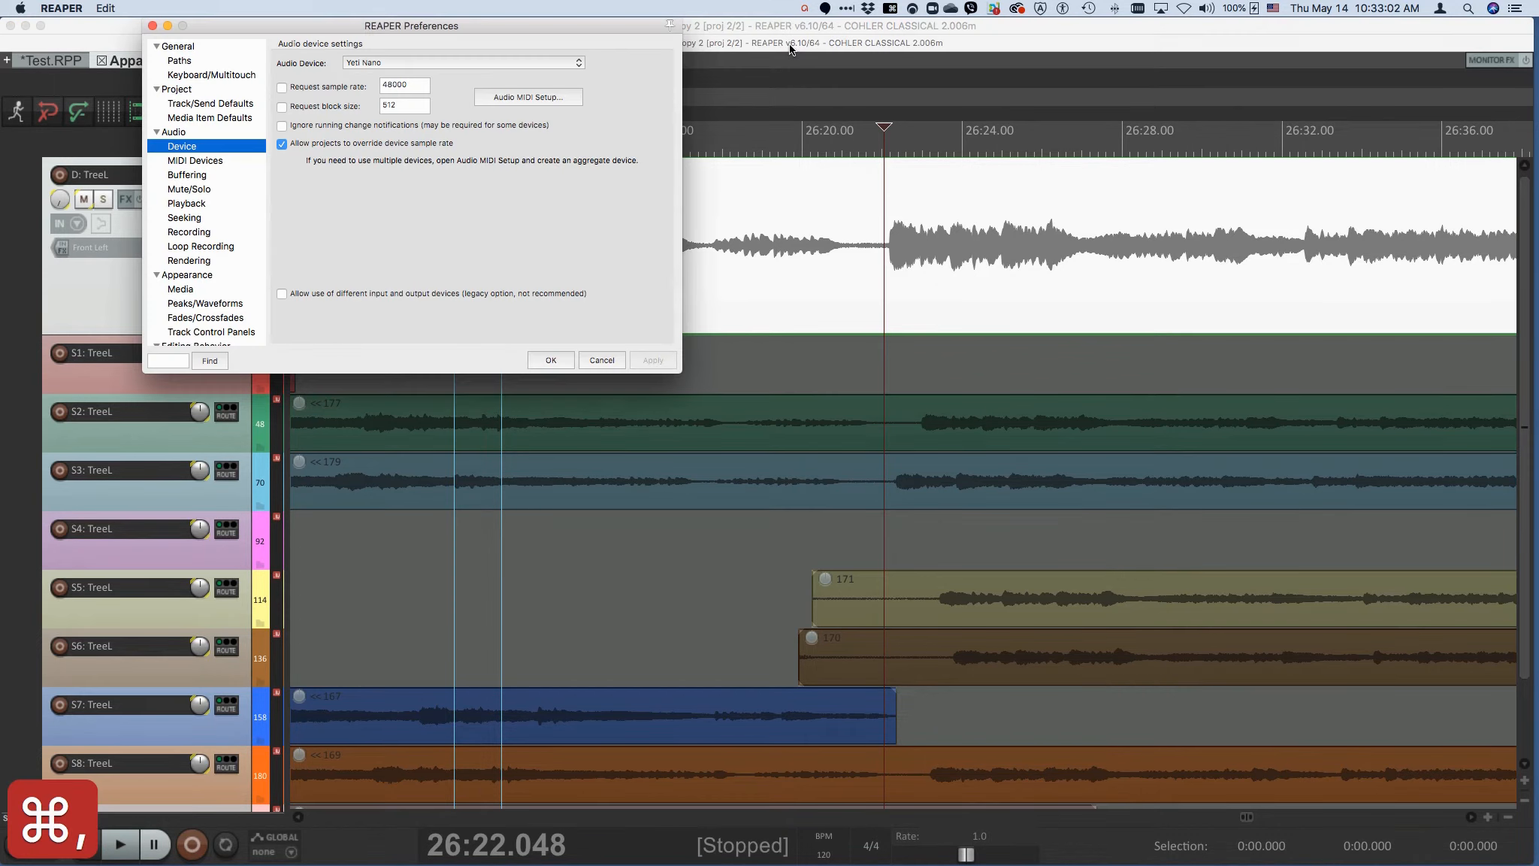
{"action": "left_click", "coordinate": [383, 63]}
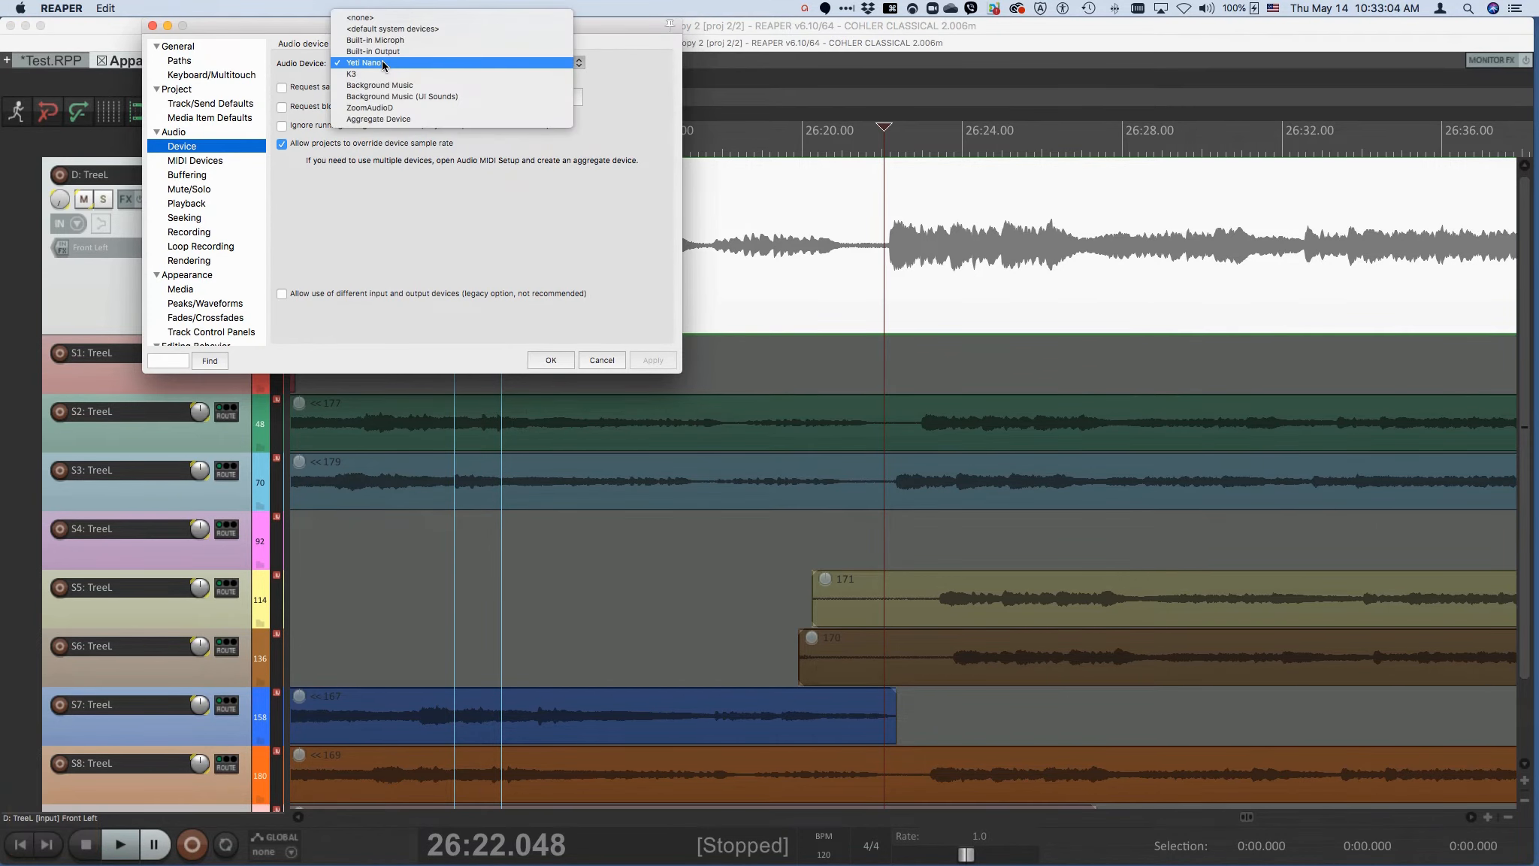
{"action": "left_click", "coordinate": [385, 89]}
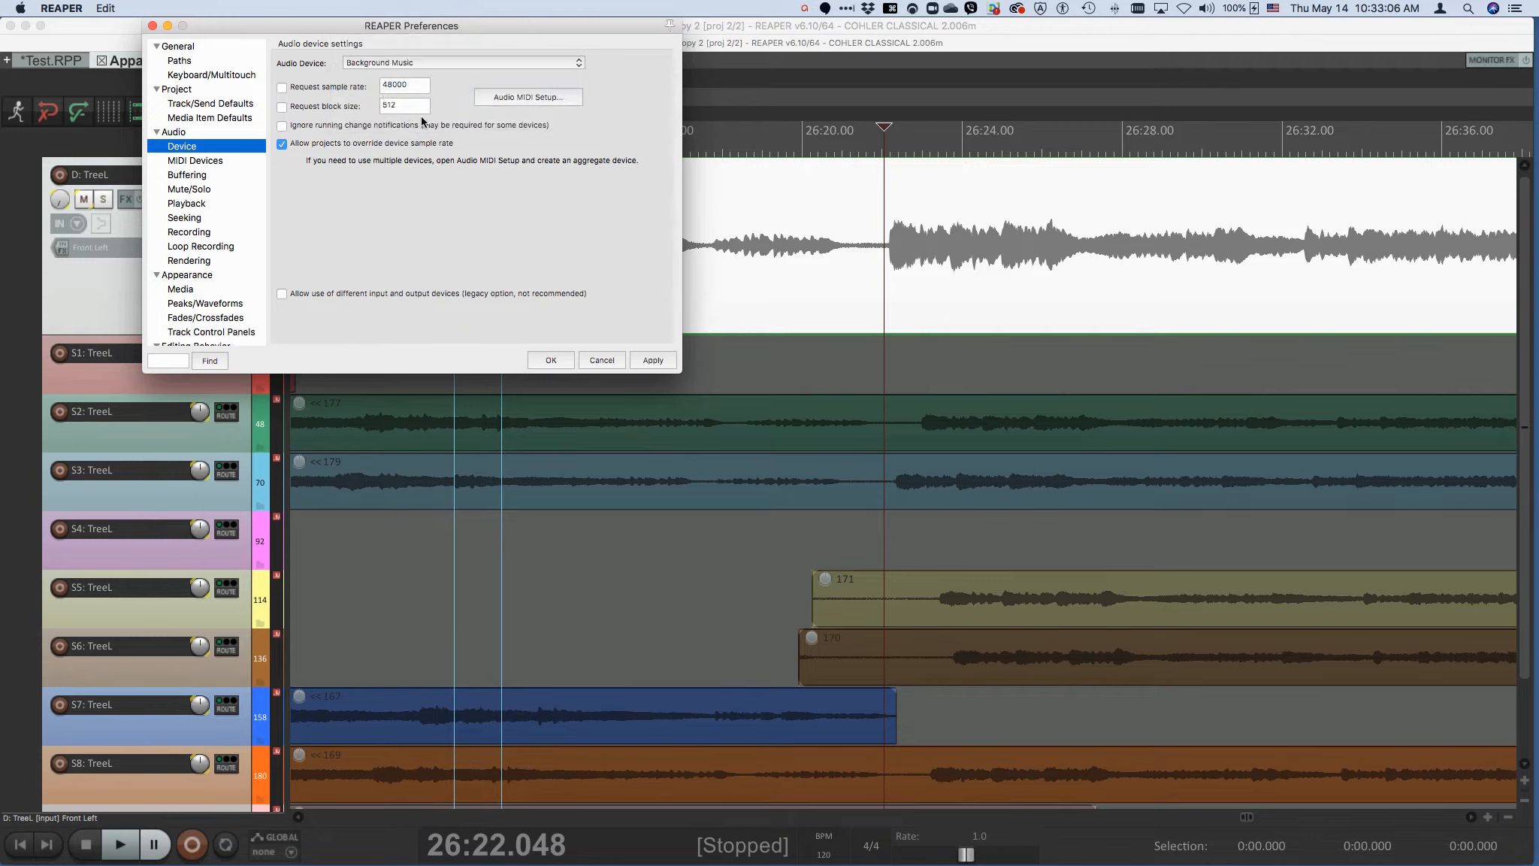
{"action": "left_click", "coordinate": [553, 362]}
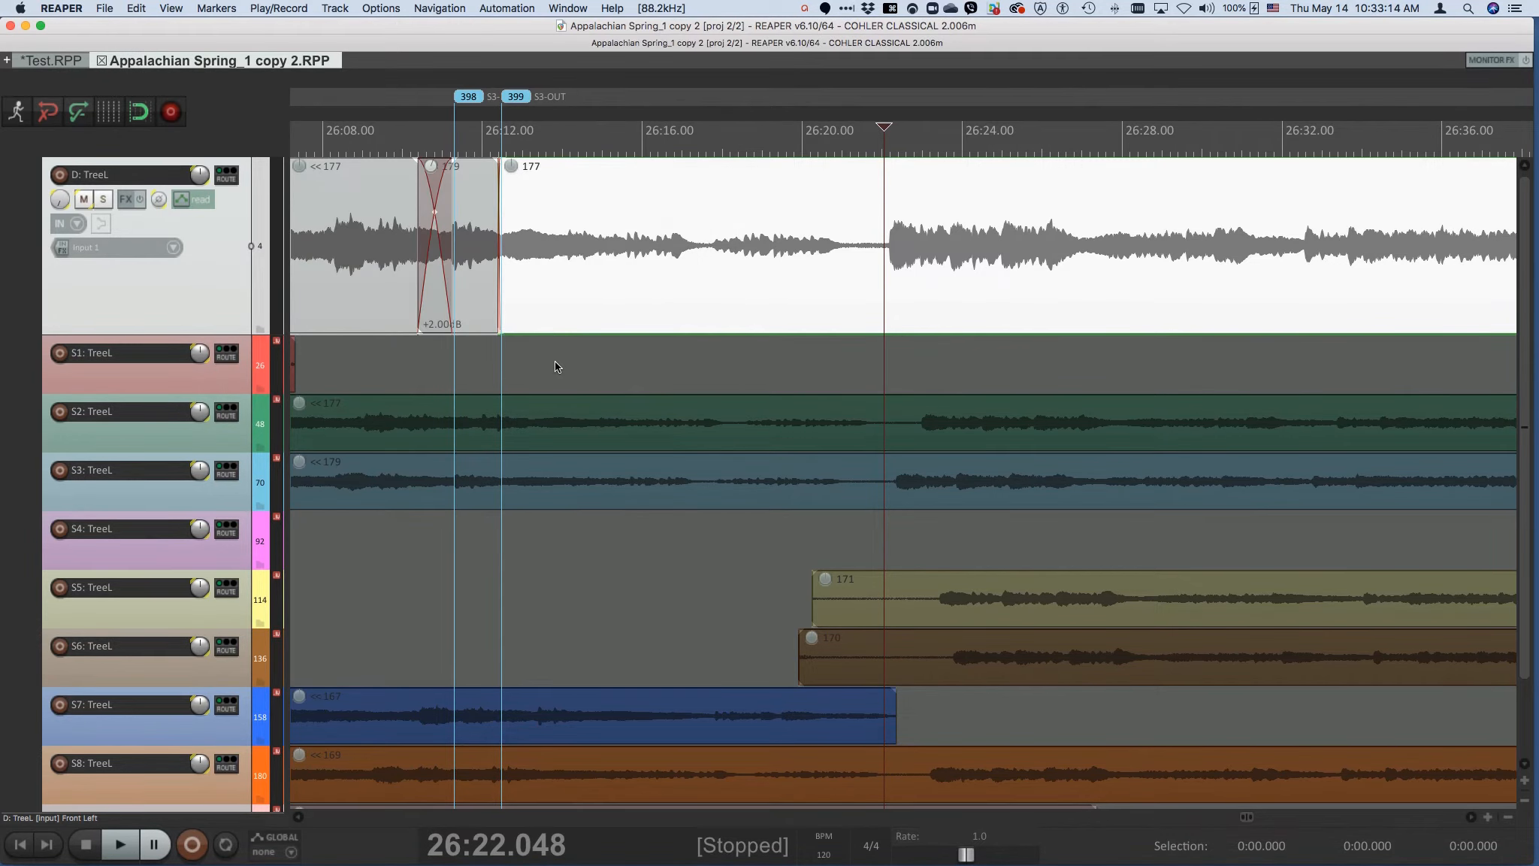
Select S1: TreeL, show the mixer, and step through the source groups down to S4 and back to S3 to examine their mixer strips
{"action": "key", "text": "a"}
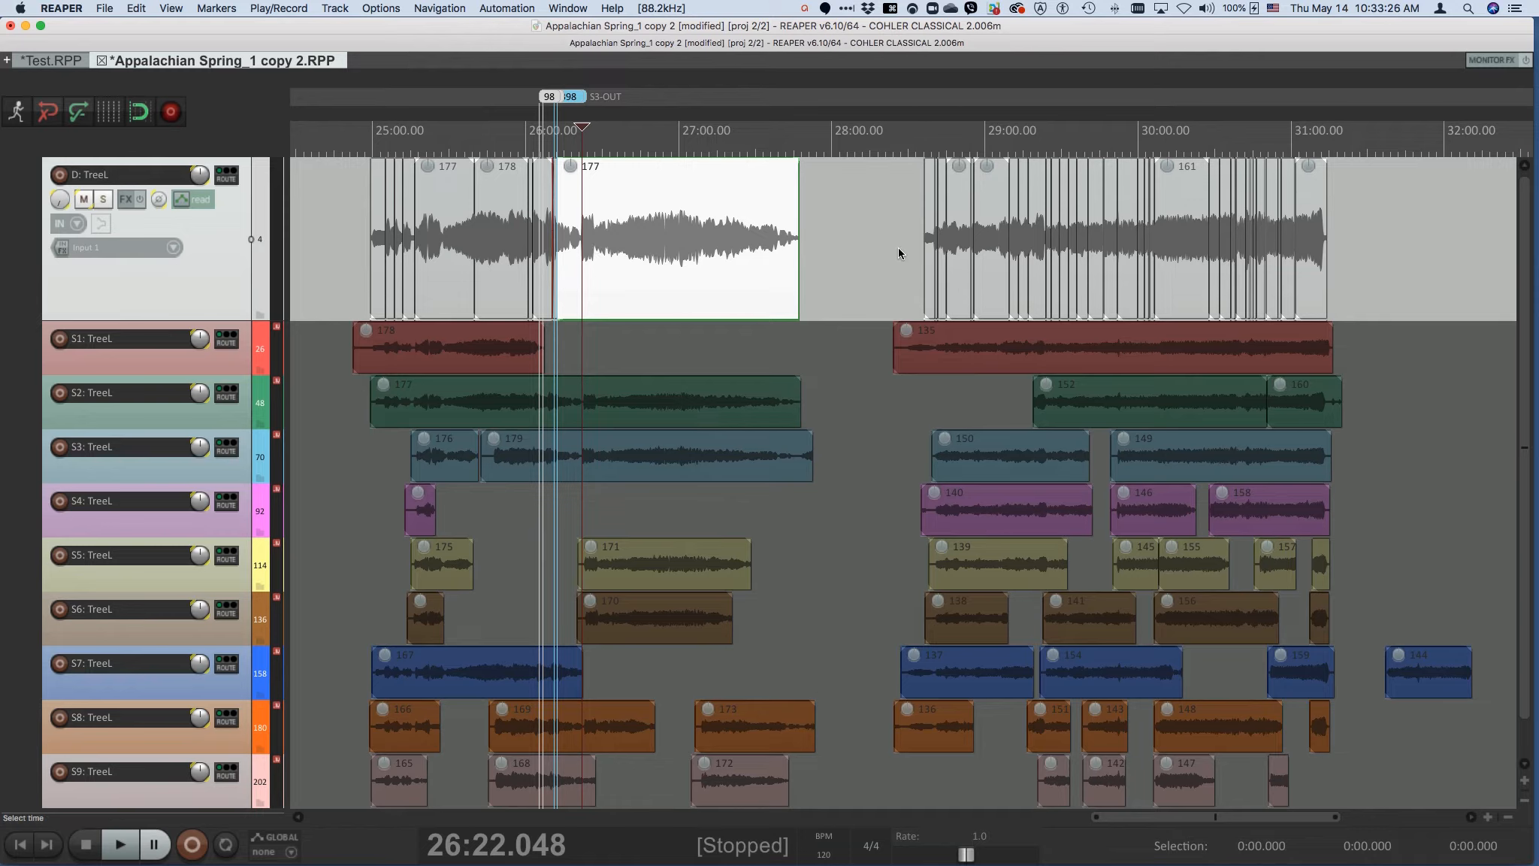
{"action": "left_click", "coordinate": [692, 352]}
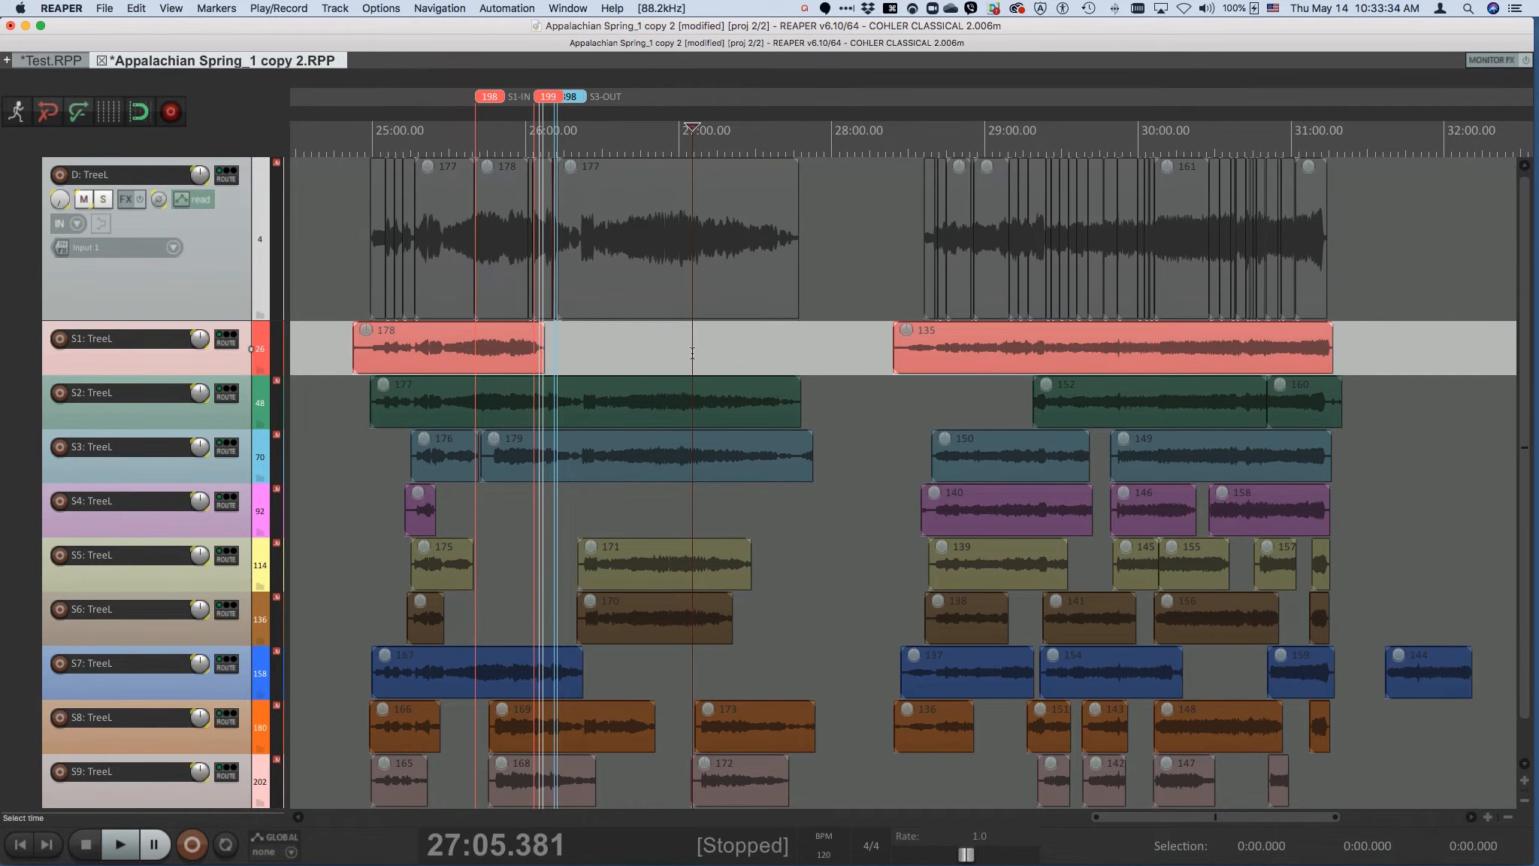
{"action": "key", "text": "super+m"}
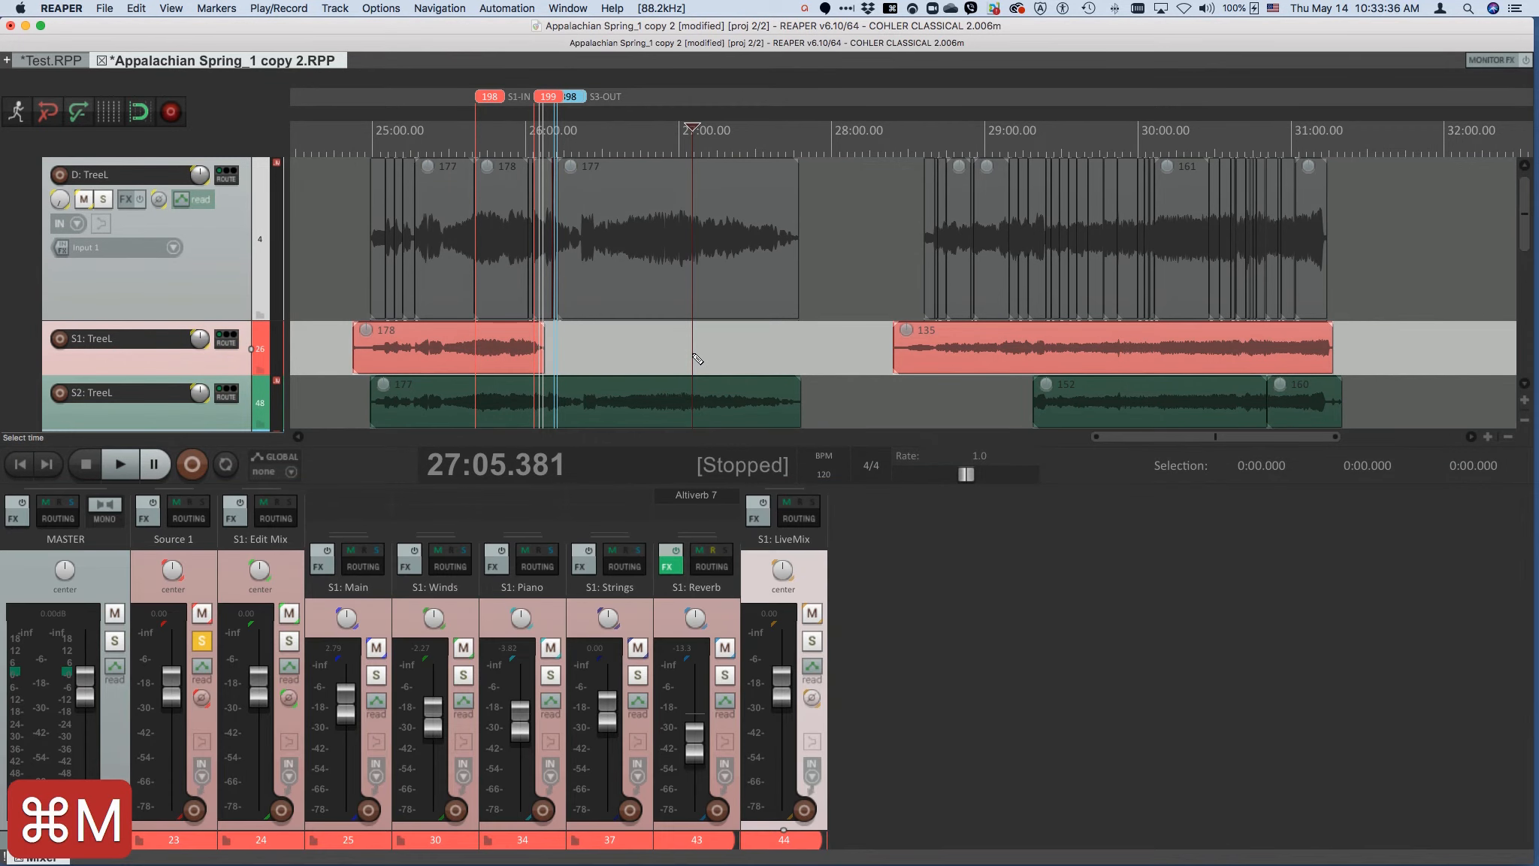
{"action": "key", "text": "alt+Down"}
{"action": "key", "text": "alt+Down"}
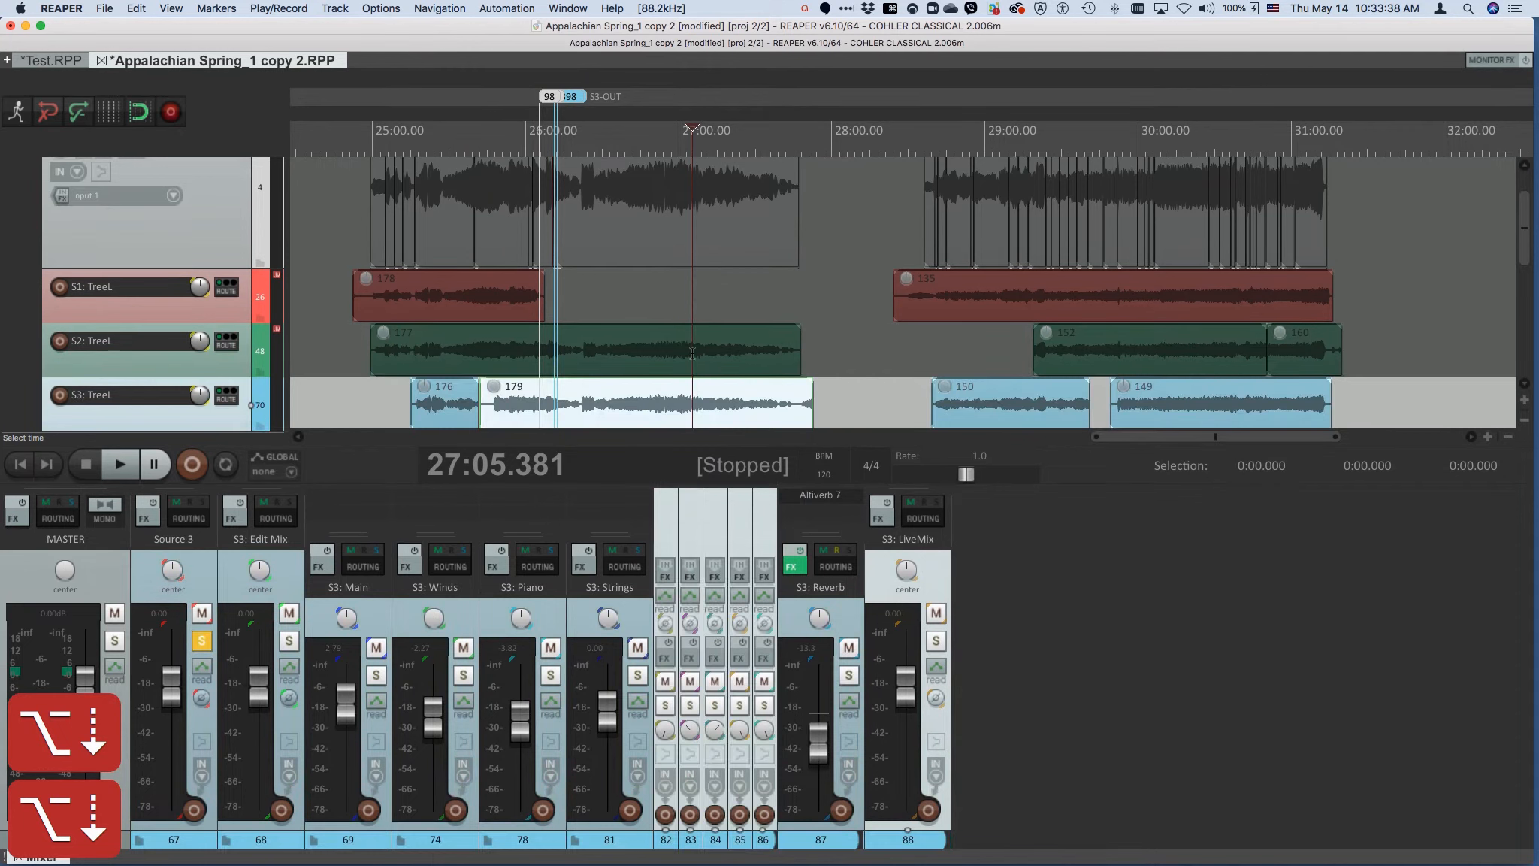
{"action": "key", "text": "alt+Down"}
{"action": "key", "text": "alt+Up"}
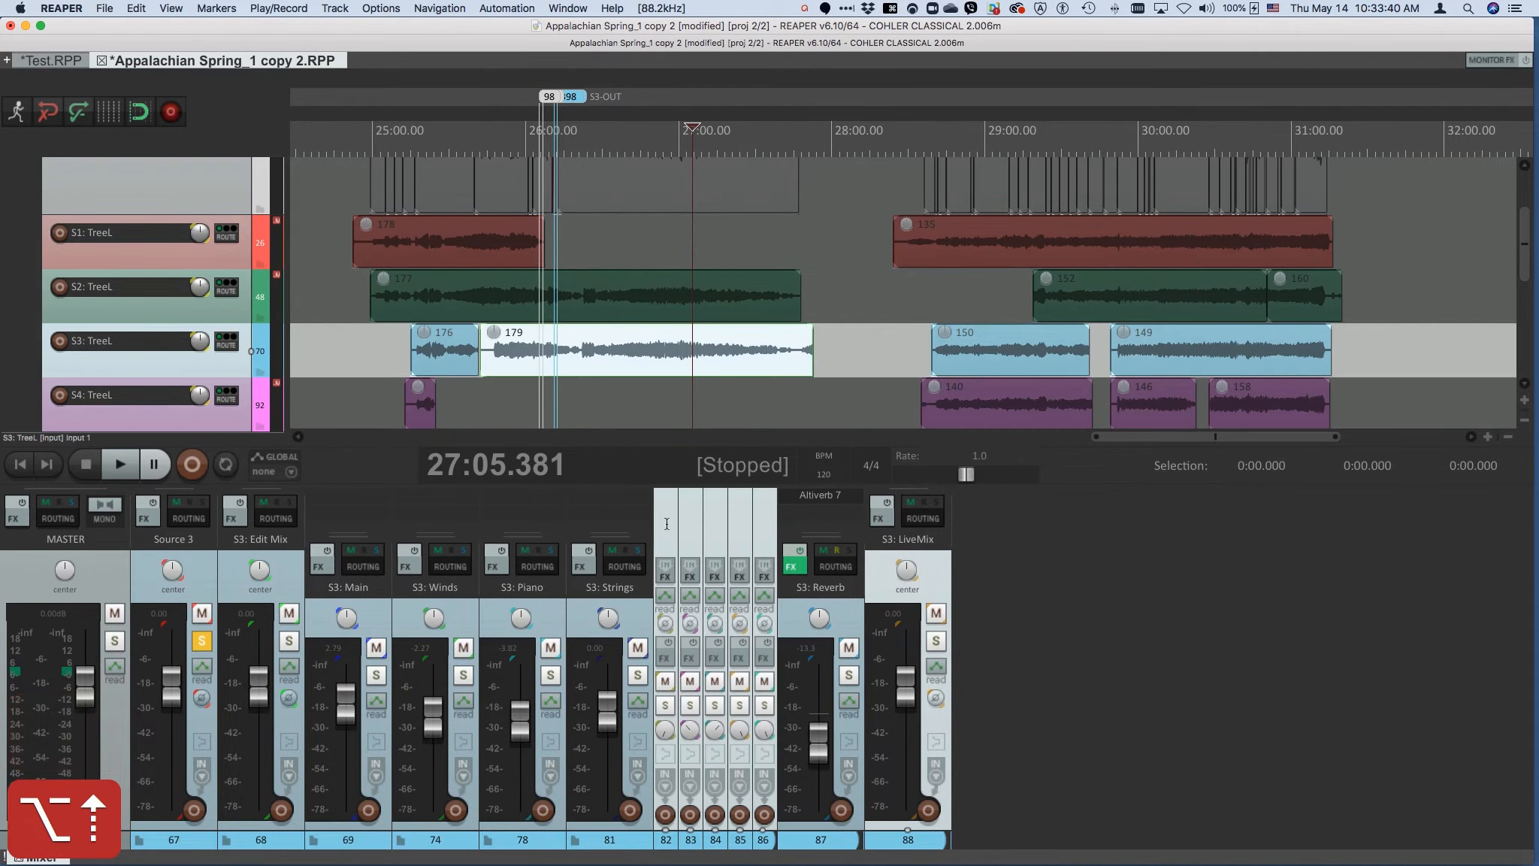
Collapse the S3: Strings submix in the mixer and step through the source groups to S2 to compare their mixer strips
{"action": "left_click", "coordinate": [642, 610]}
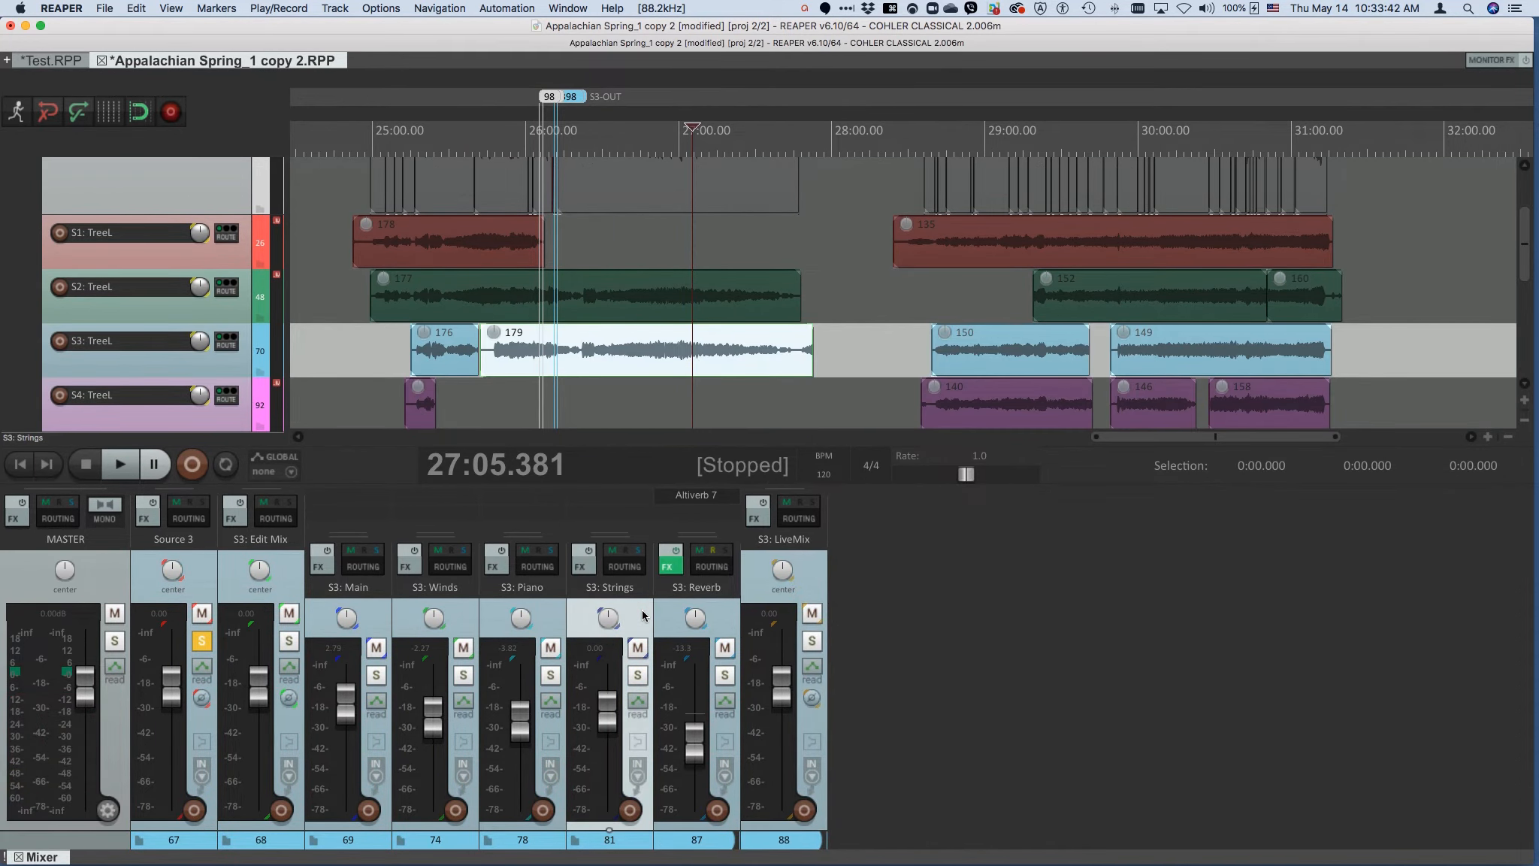
{"action": "key", "text": "alt+Down"}
{"action": "key", "text": "alt+Down"}
{"action": "key", "text": "alt+Up"}
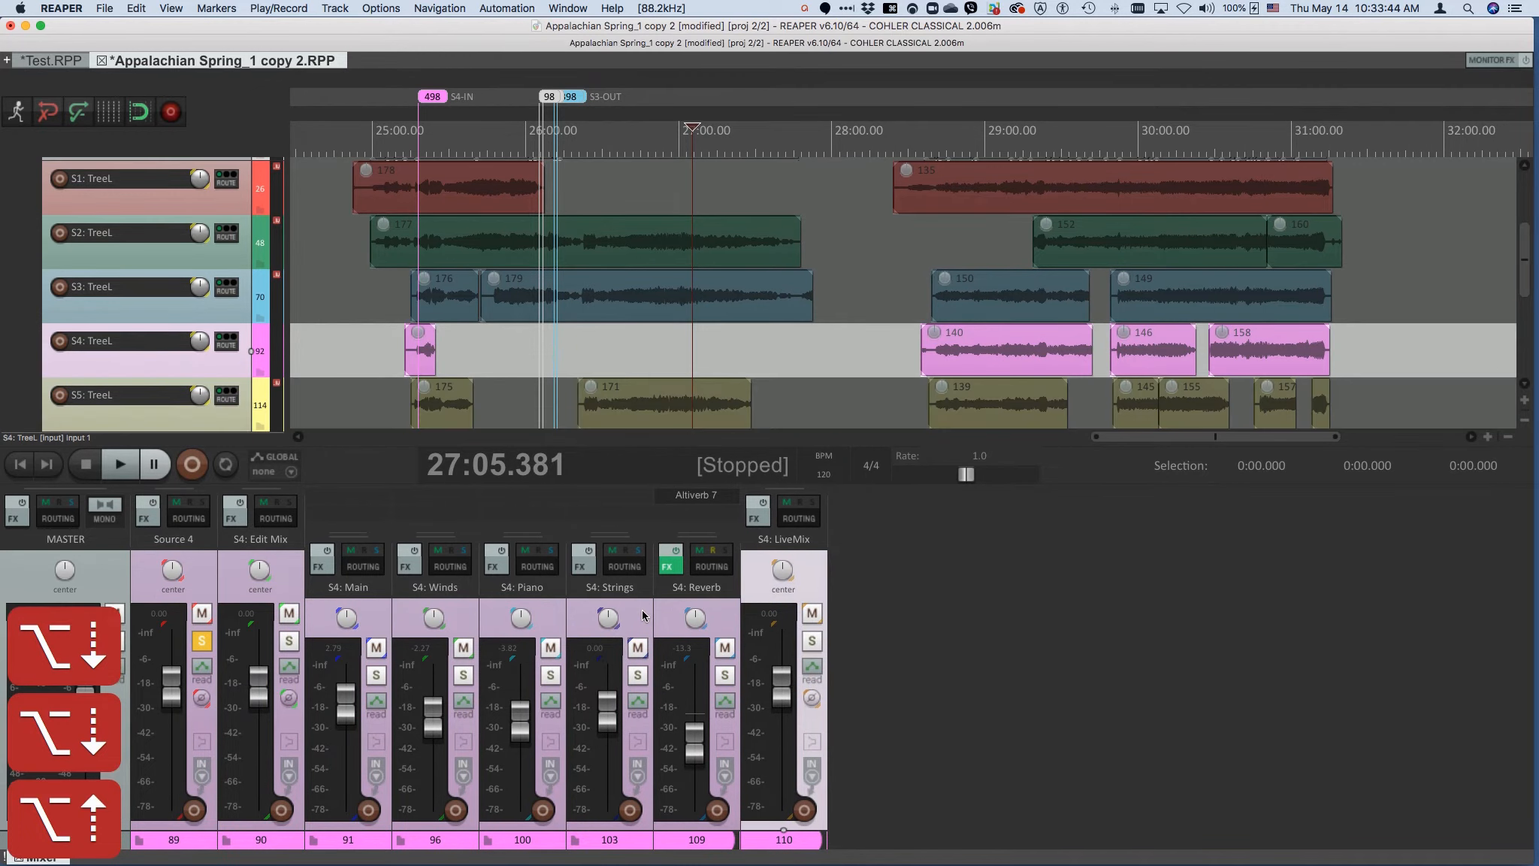
{"action": "key", "text": "alt+Up"}
{"action": "key", "text": "alt+Up"}
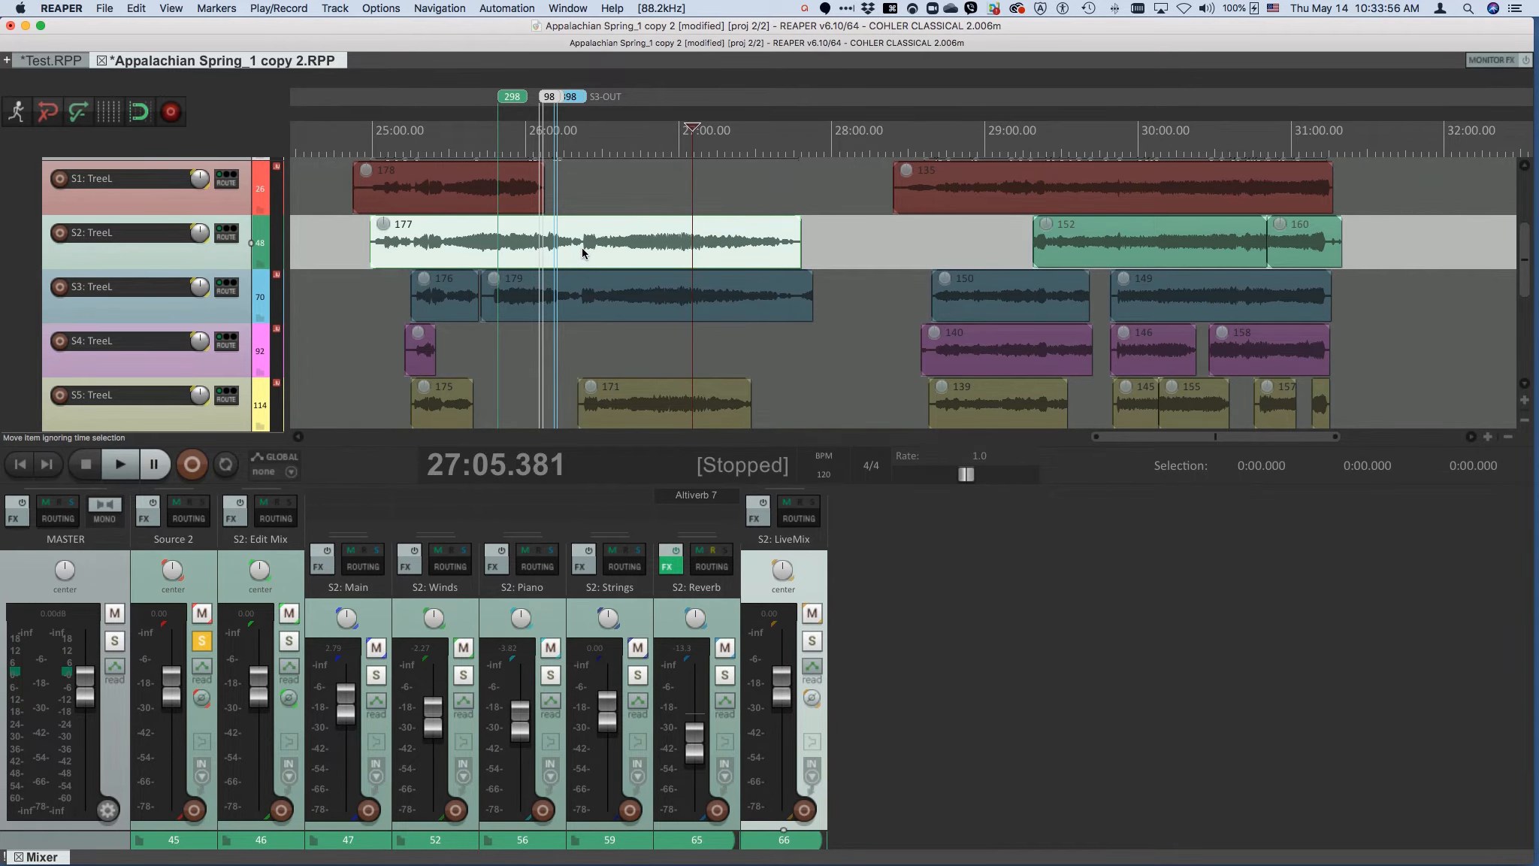
Hide the mixer and audition take 177 on S2 and take 179 on S3 from about 26:22
{"action": "key", "text": "super+m"}
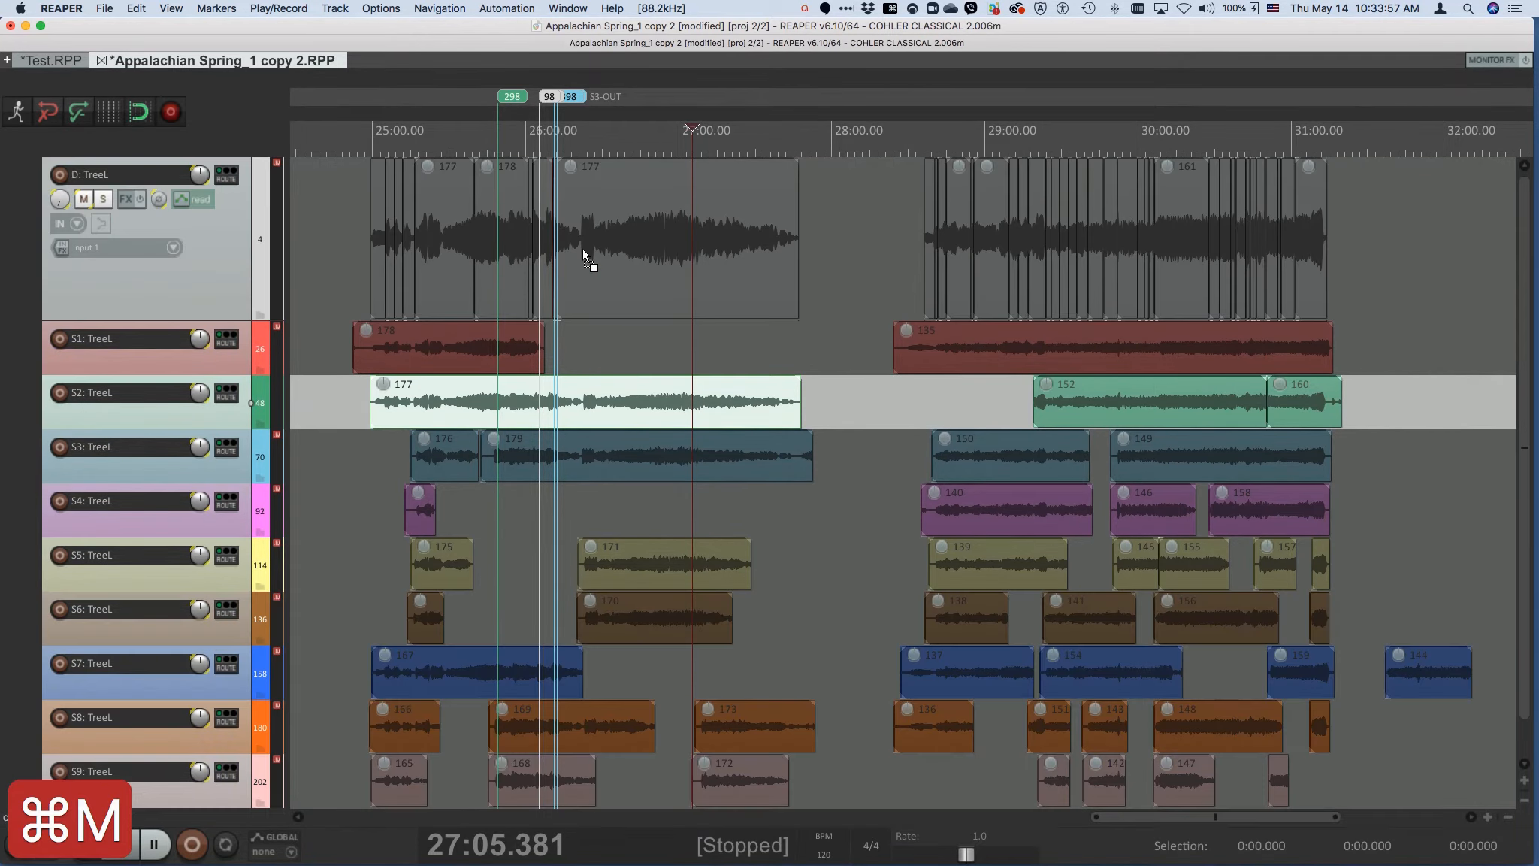
{"action": "left_click", "coordinate": [583, 410]}
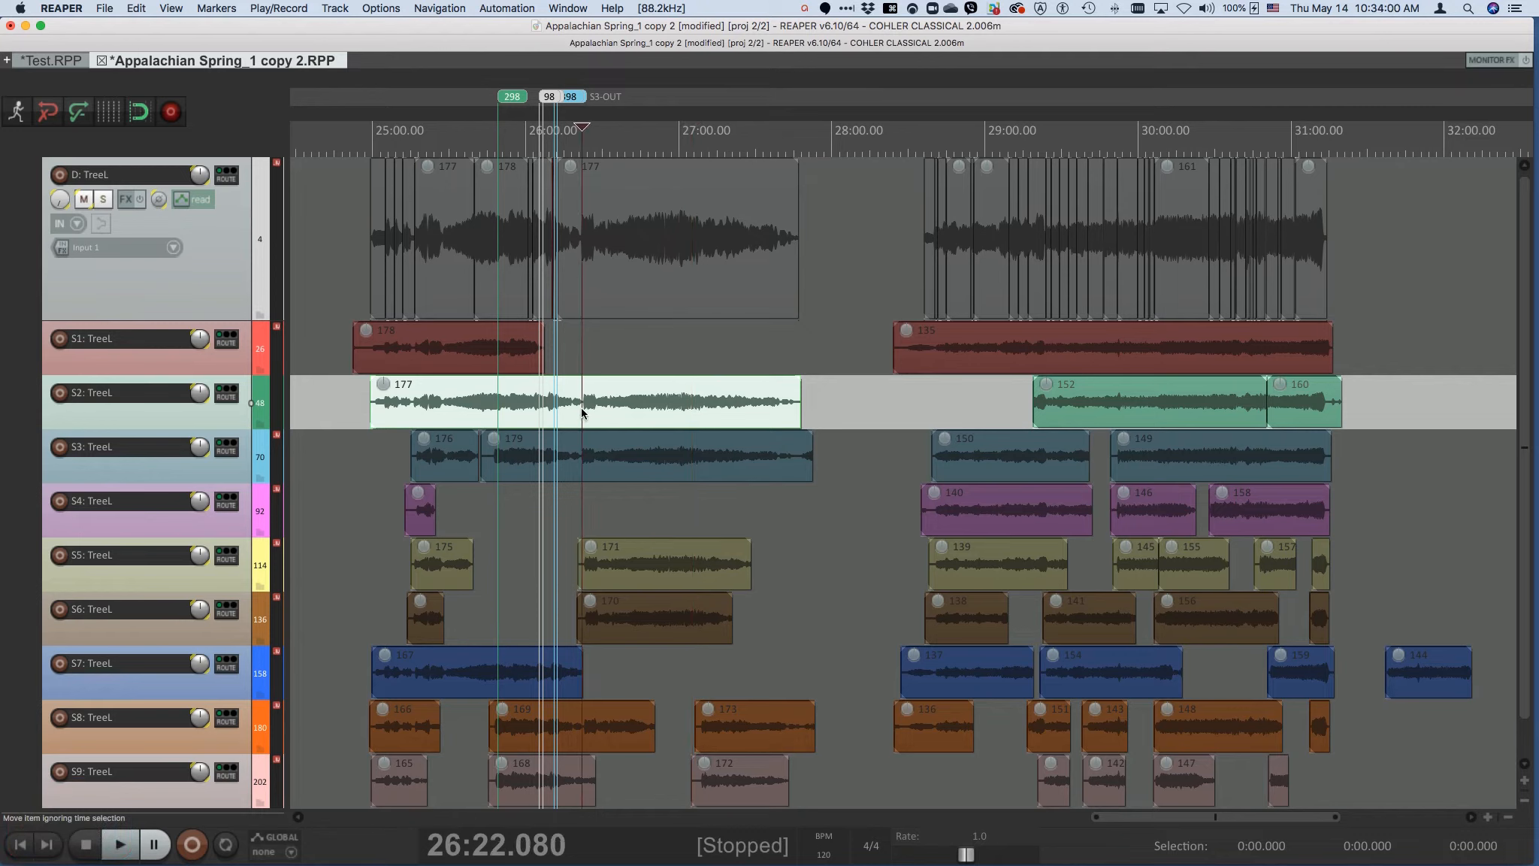
{"action": "key", "text": "space"}
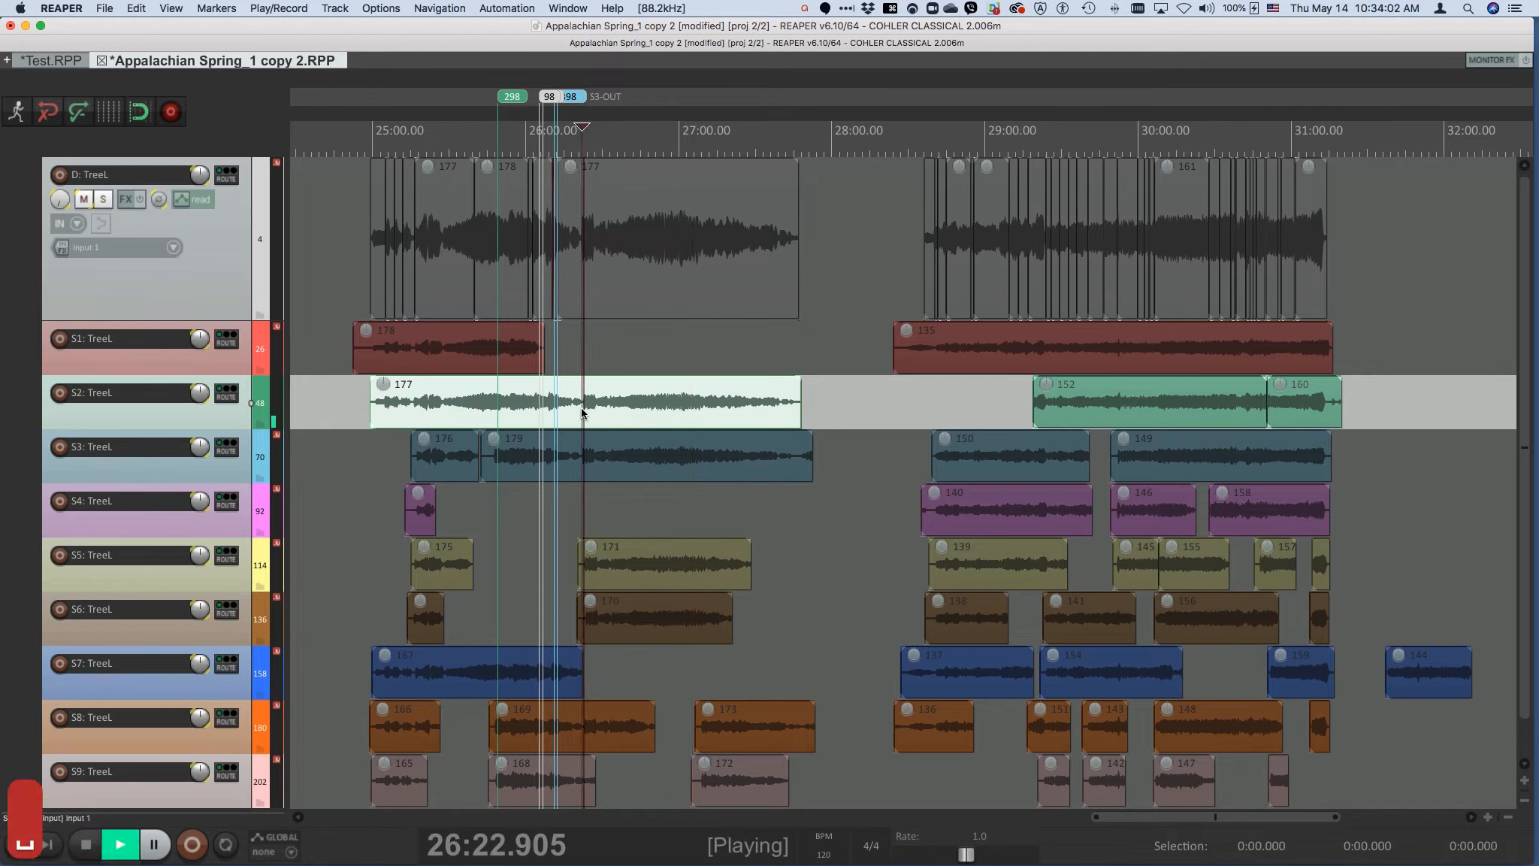
{"action": "key", "text": "space"}
{"action": "left_click", "coordinate": [582, 463]}
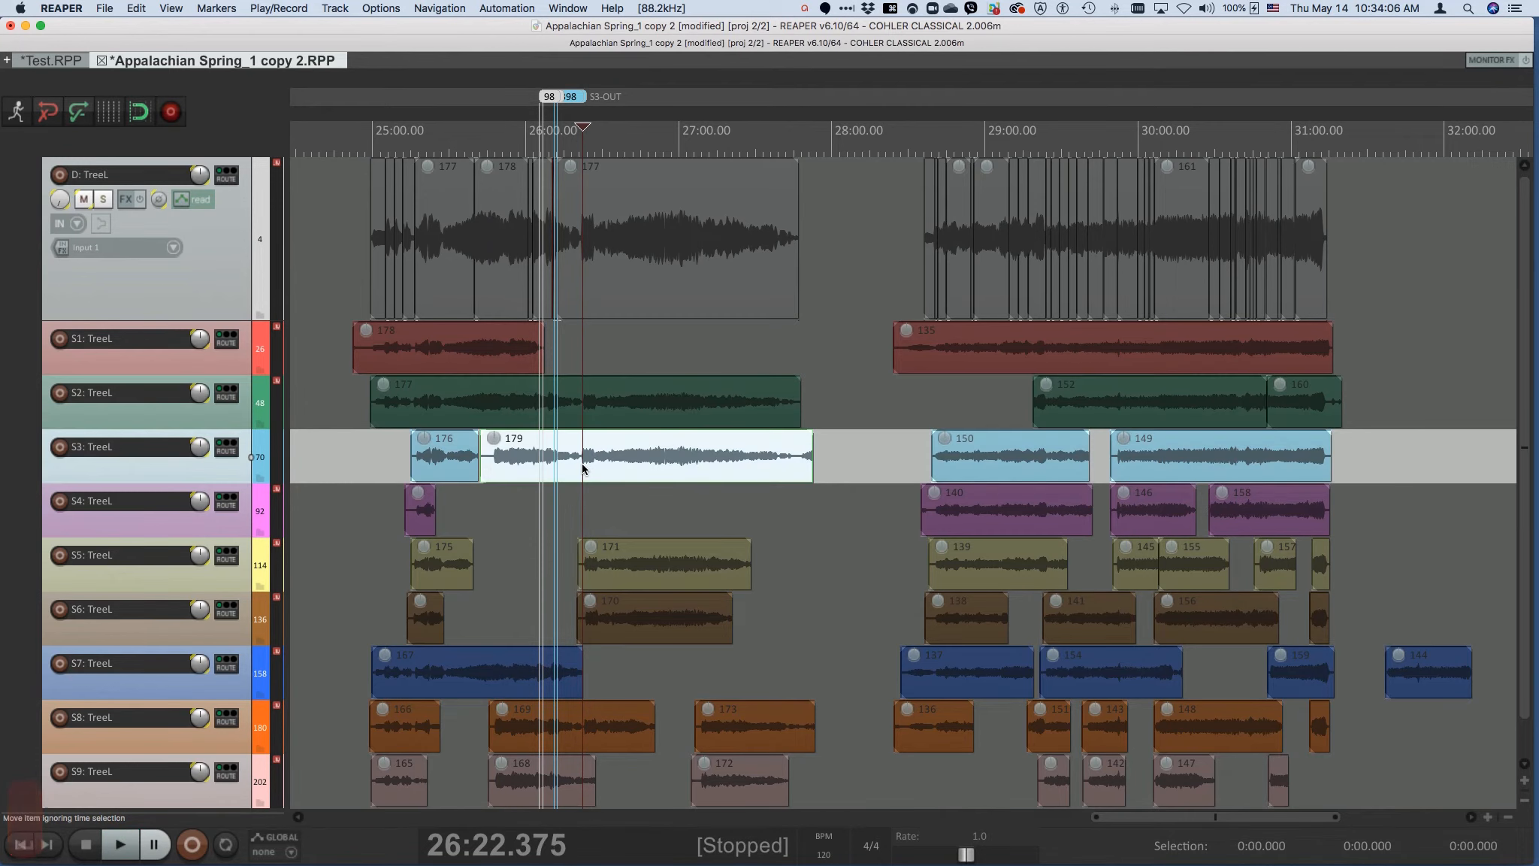
{"action": "key", "text": "space"}
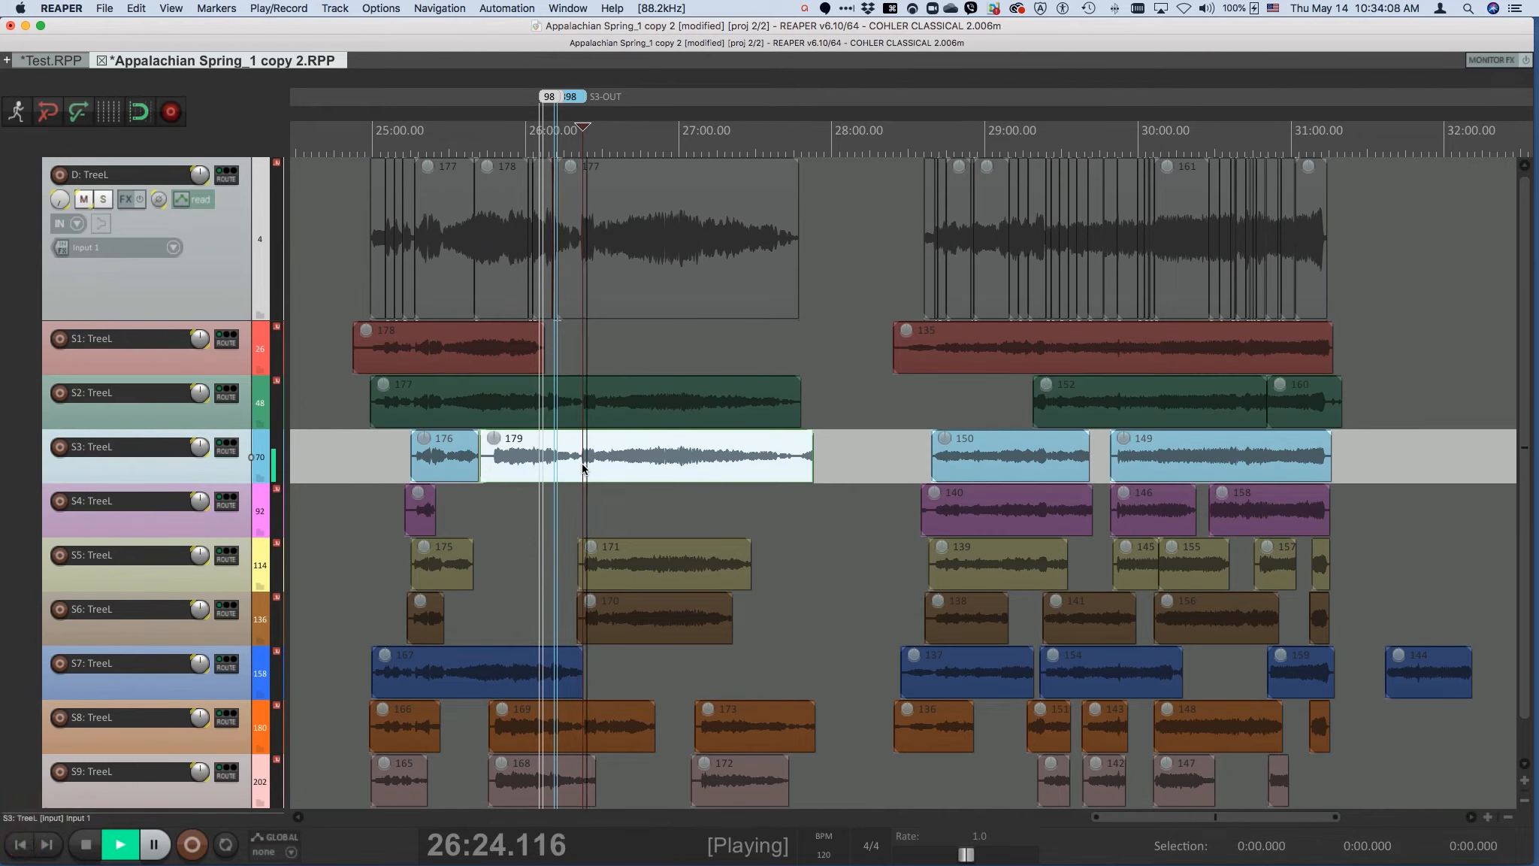
{"action": "key", "text": "space"}
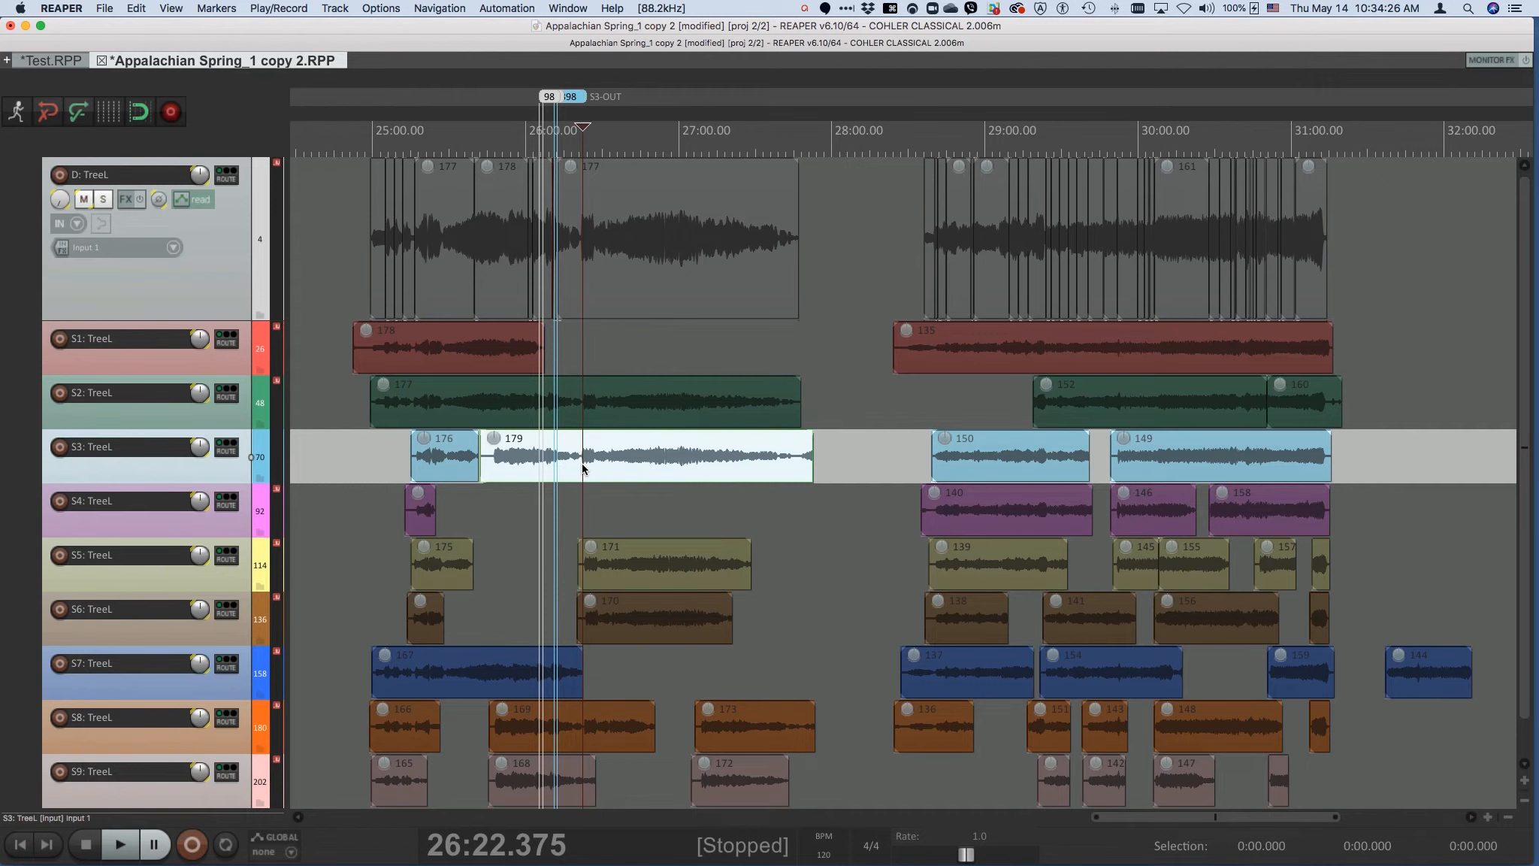
Expand the S3 group to view its individual microphone tracks, and collapse it again
{"action": "key", "text": "ctrl+alt+super+t"}
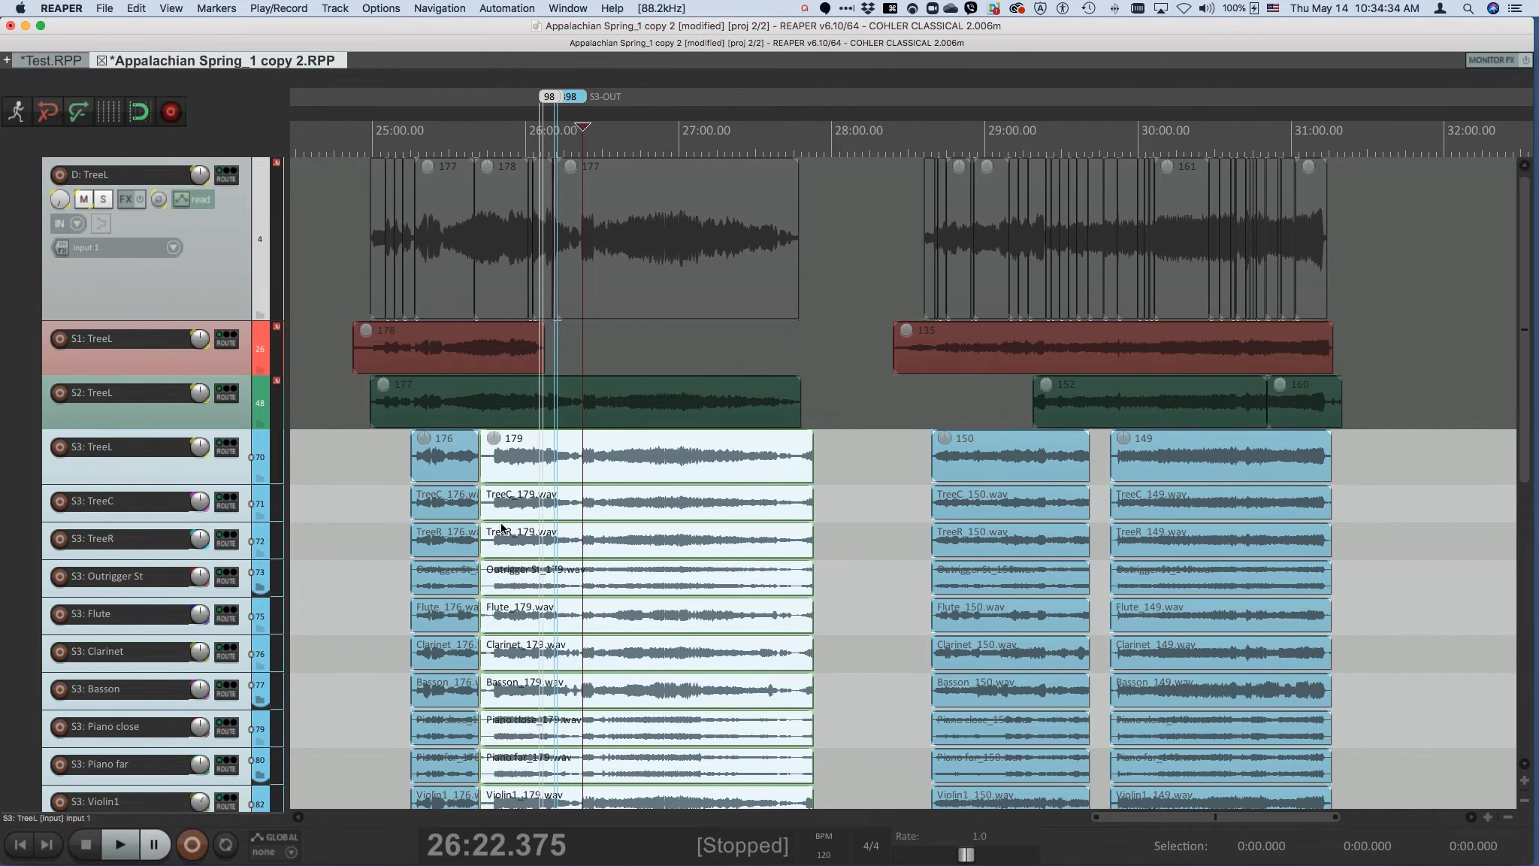
{"action": "key", "text": "ctrl+alt+super+t"}
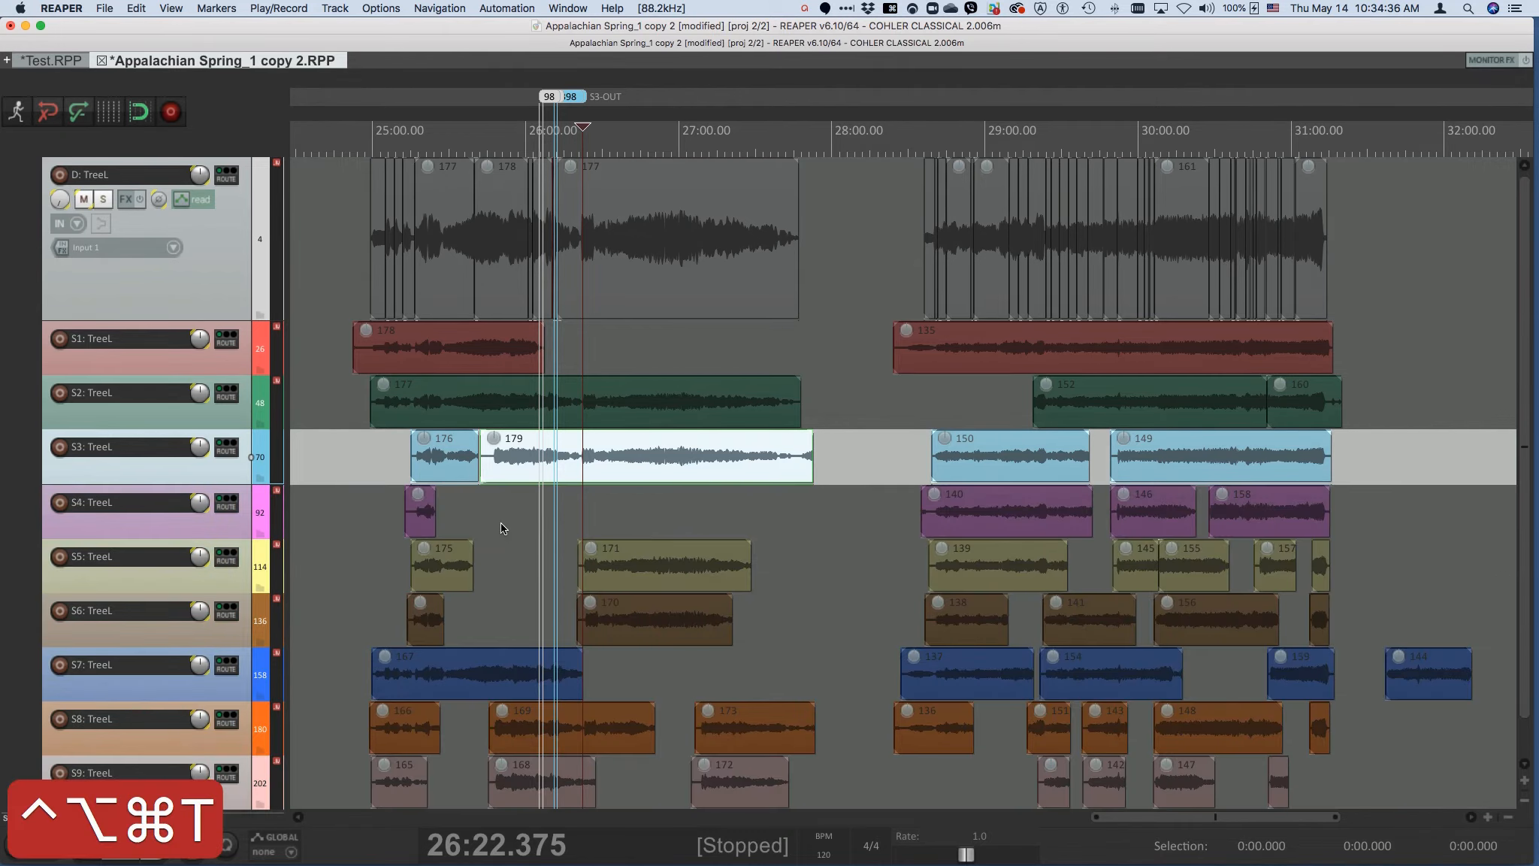
Show the mixer, expand the S3 Main, Winds, Piano and Strings submixes, and select S3: Reverb
{"action": "key", "text": "super+m"}
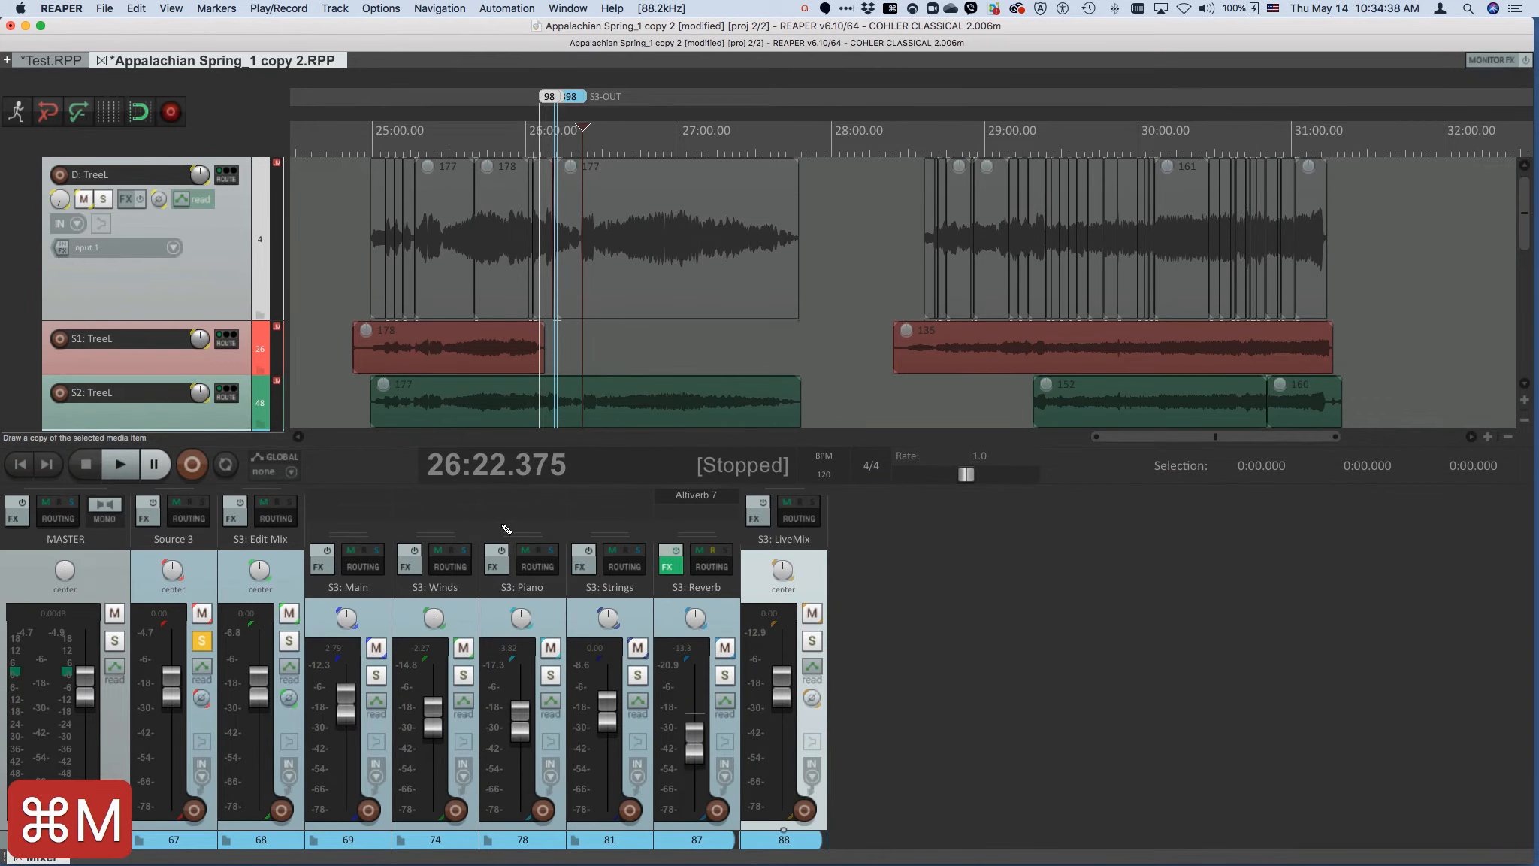
{"action": "left_click", "coordinate": [374, 620]}
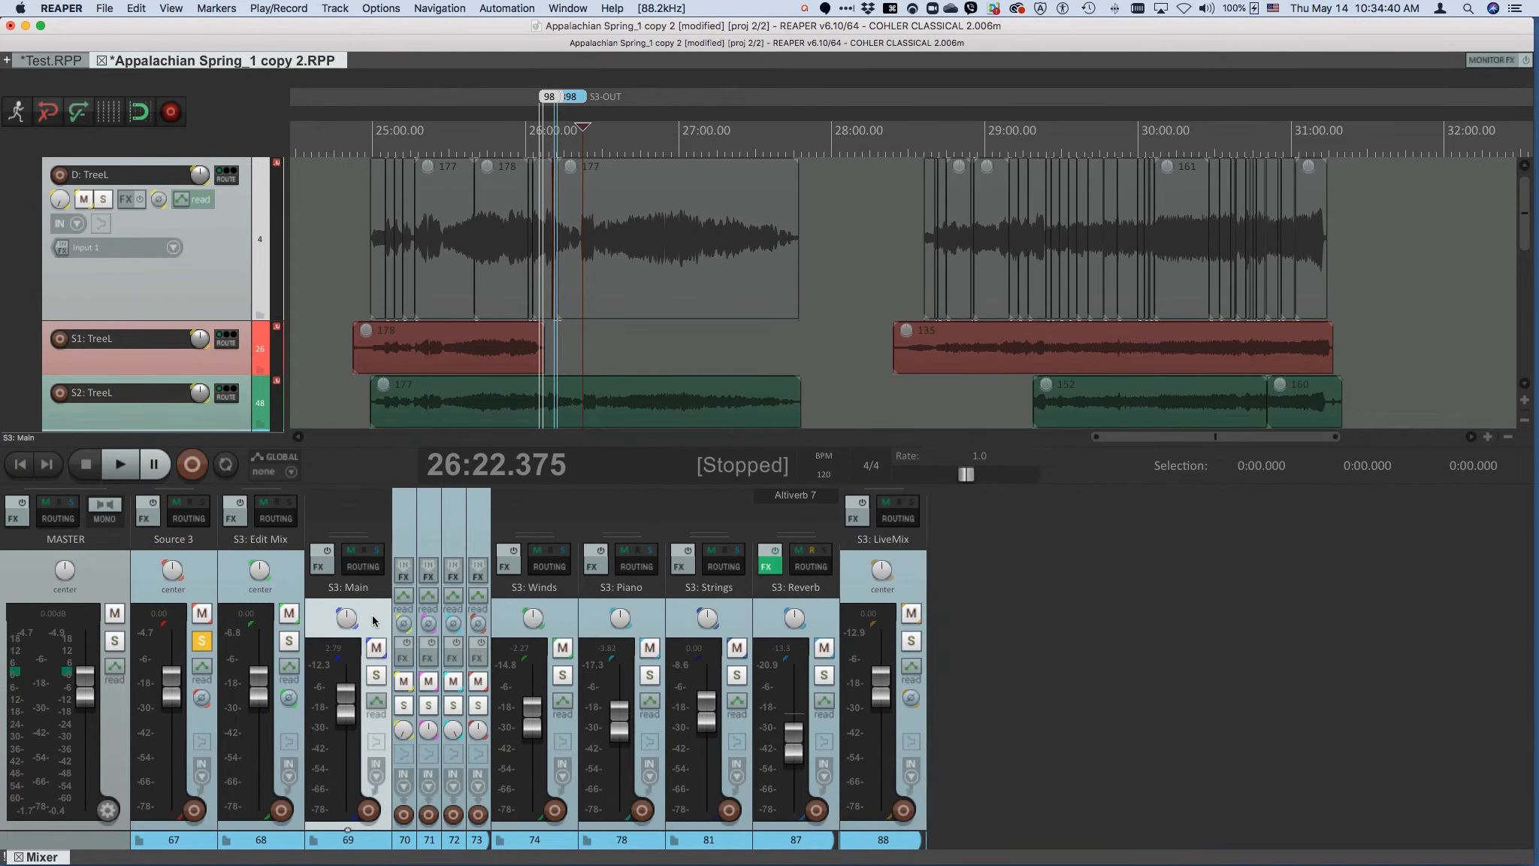
{"action": "left_click", "coordinate": [558, 616]}
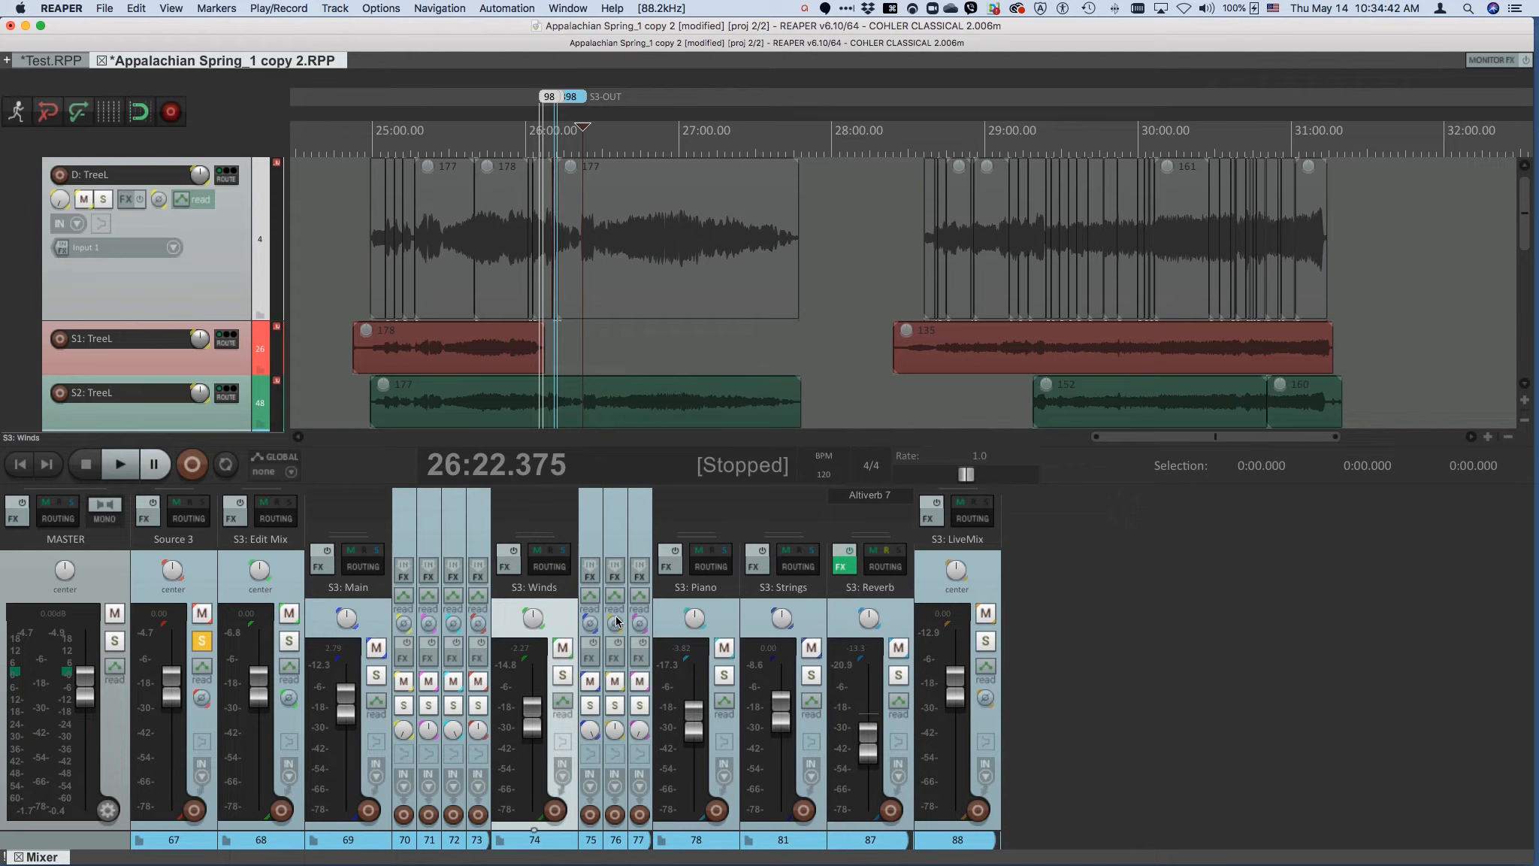
{"action": "left_click", "coordinate": [710, 616]}
{"action": "left_click", "coordinate": [857, 617]}
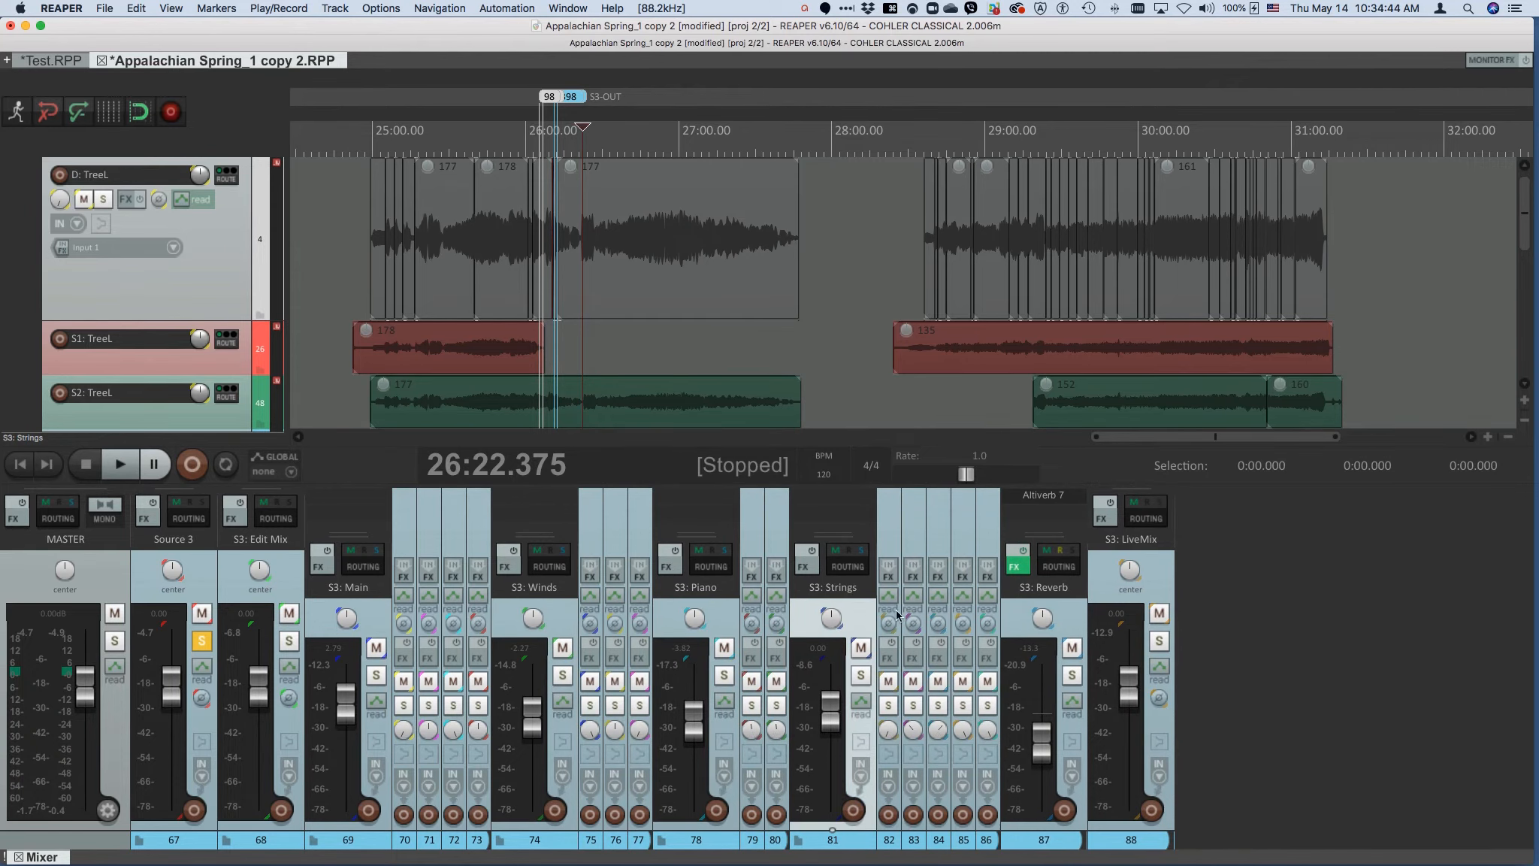
{"action": "left_click", "coordinate": [1069, 610]}
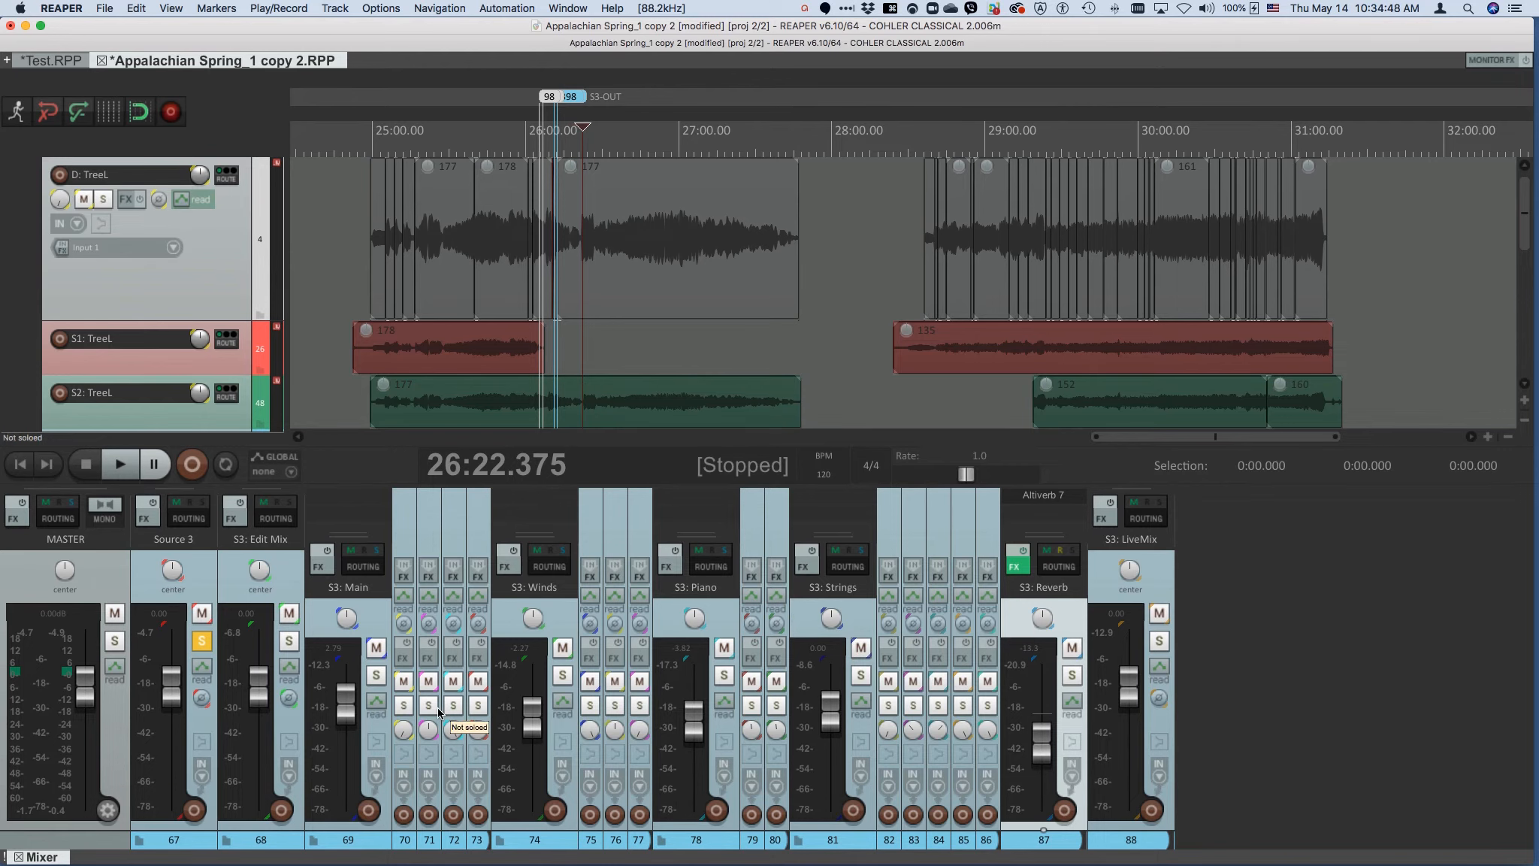
Play the S3 take and solo TreeL, TreeC, TreeR and Outrigger St one after another, clearing each solo
{"action": "left_click", "coordinate": [404, 841]}
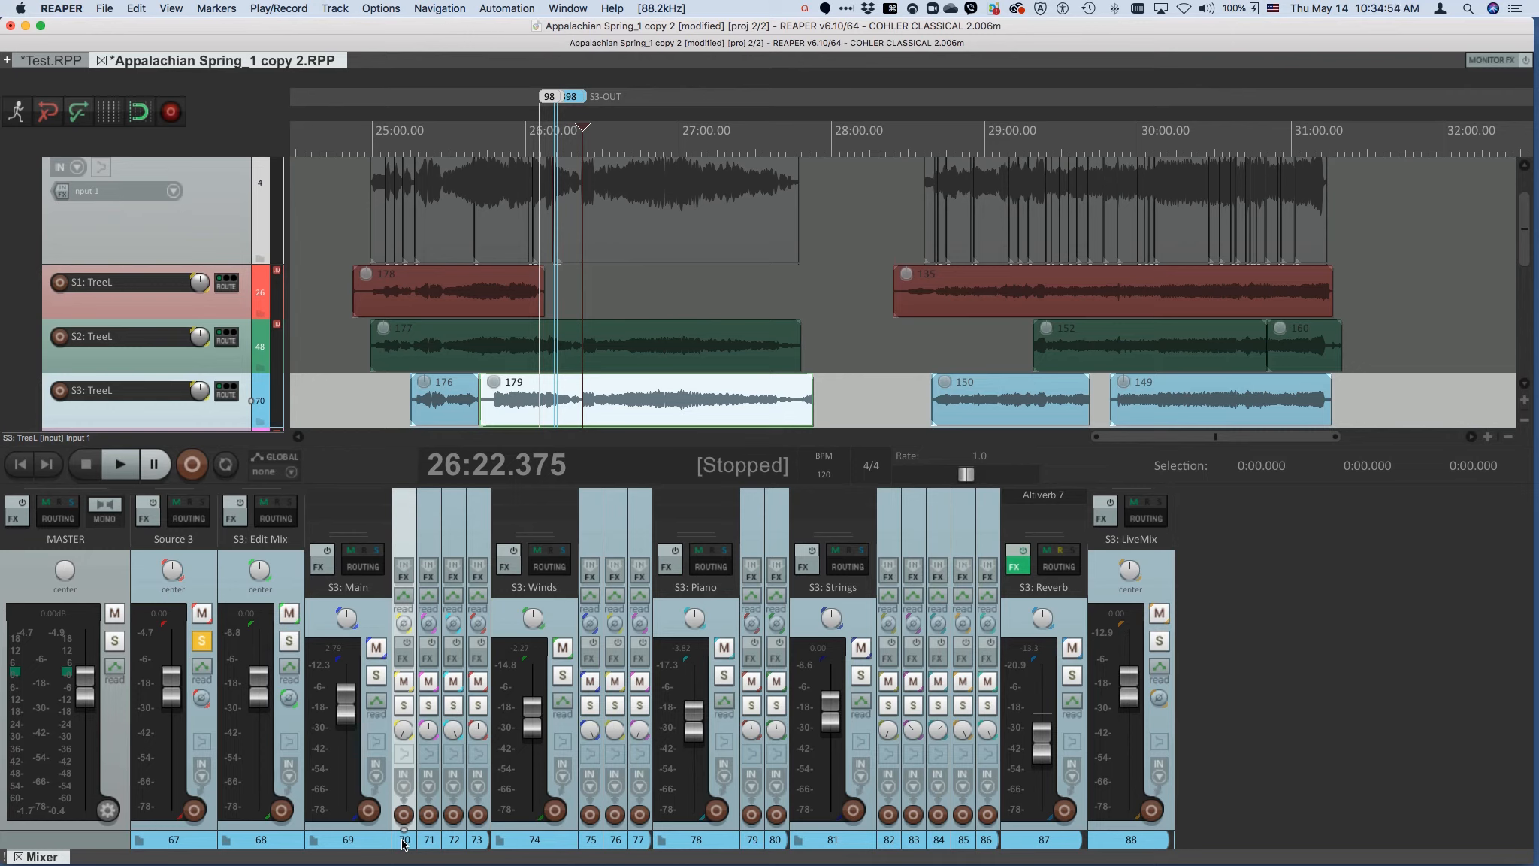
{"action": "key", "text": "space"}
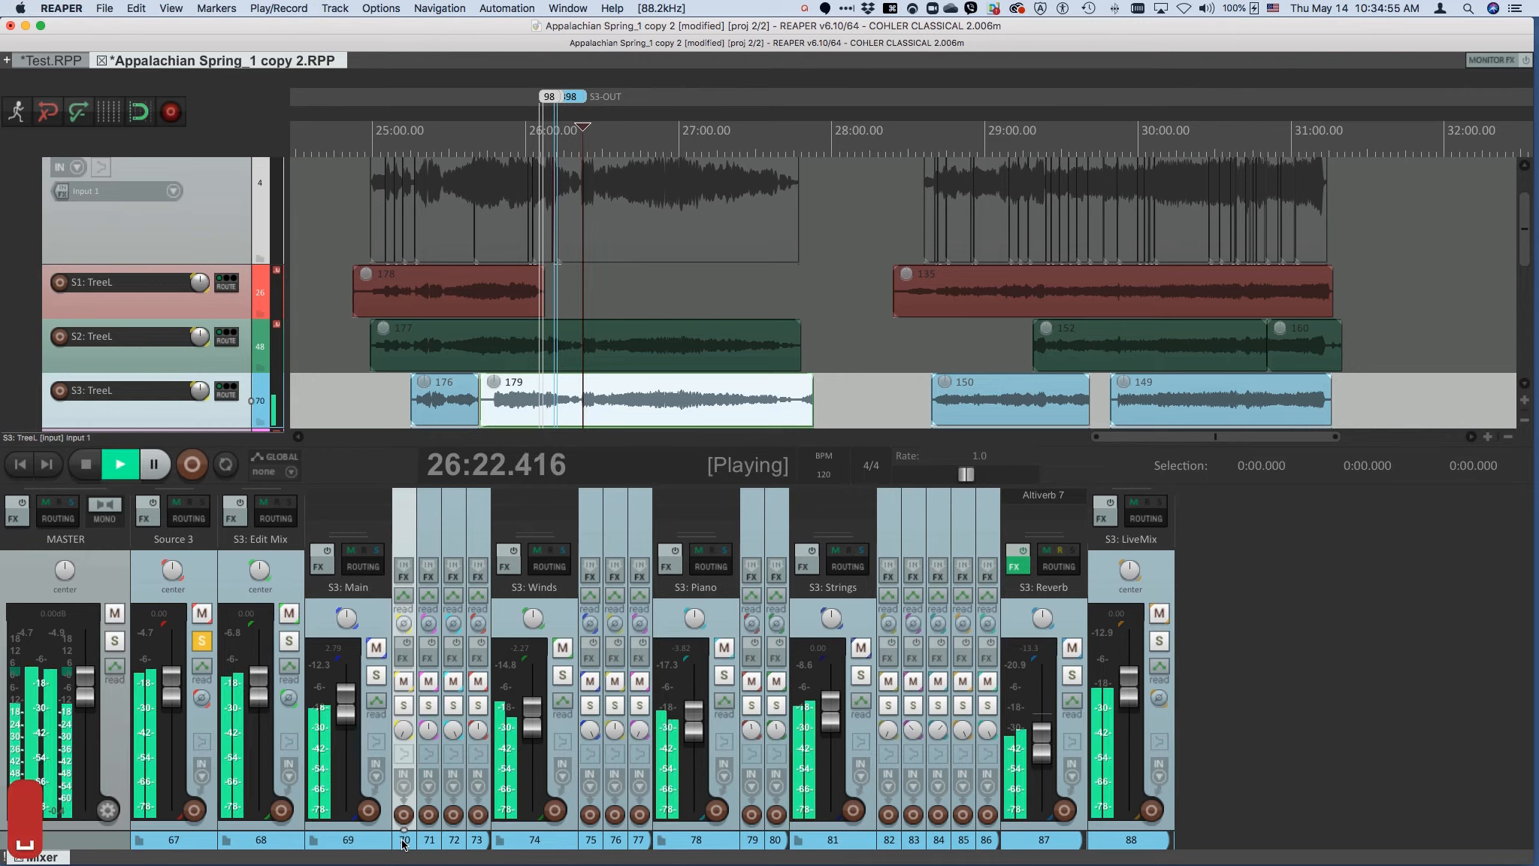
{"action": "left_click", "coordinate": [403, 705]}
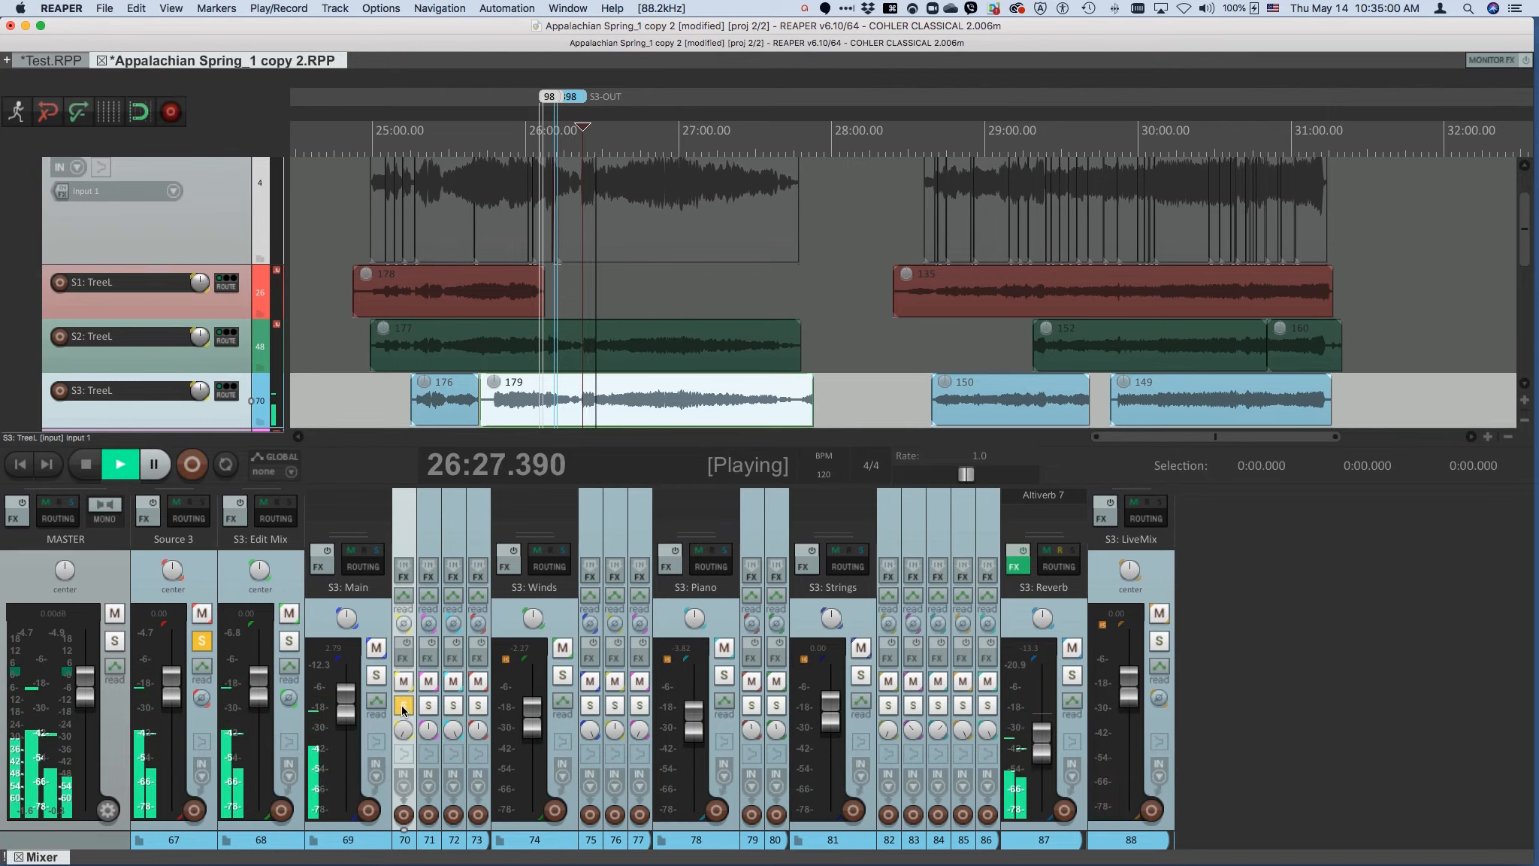
{"action": "left_click", "coordinate": [402, 706]}
{"action": "left_click", "coordinate": [428, 705]}
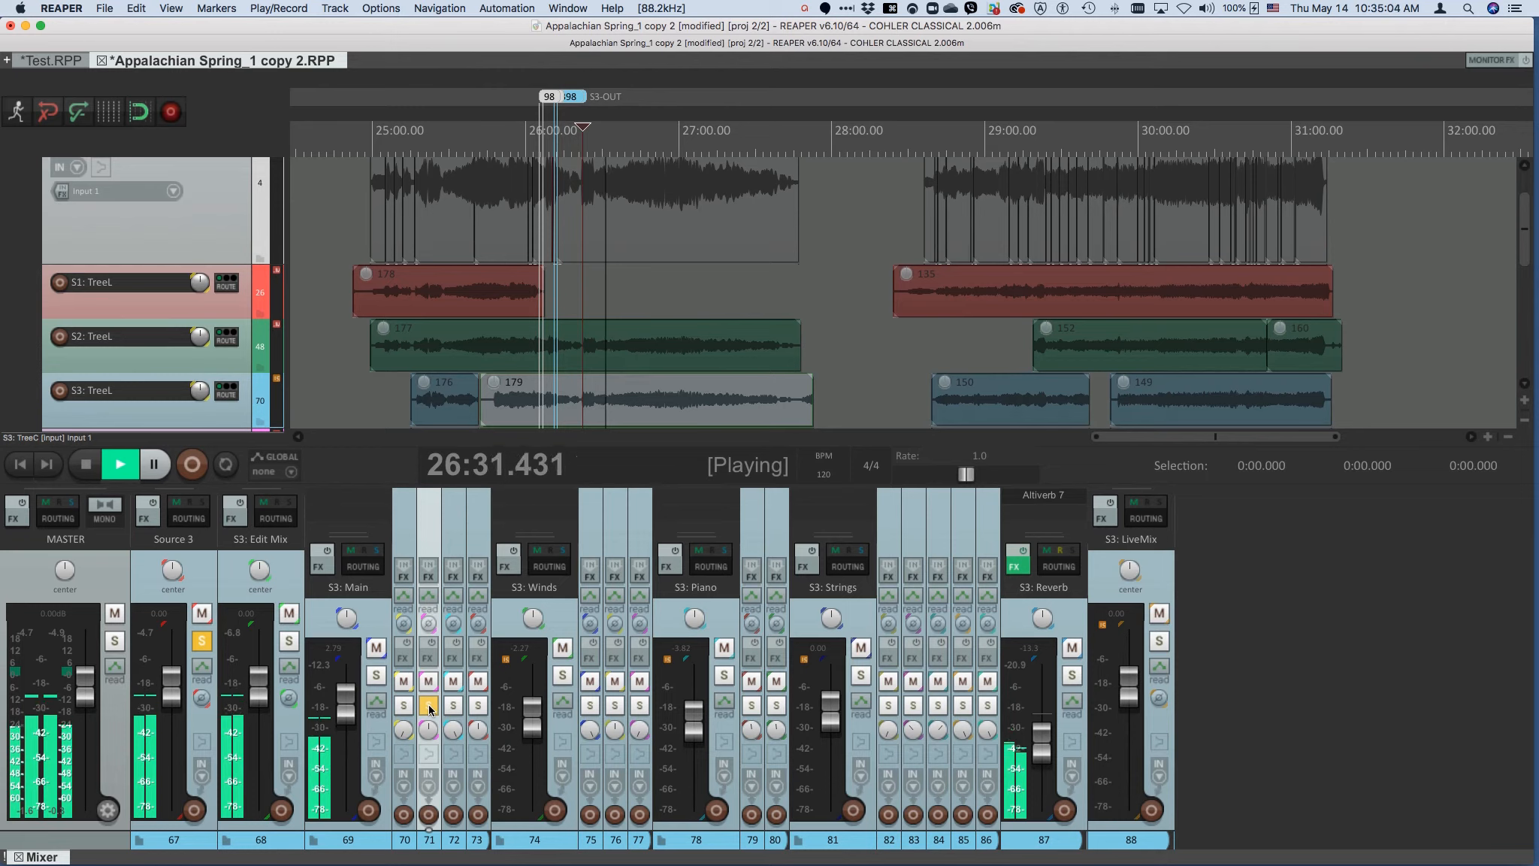
{"action": "left_click", "coordinate": [429, 706]}
{"action": "left_click", "coordinate": [453, 707]}
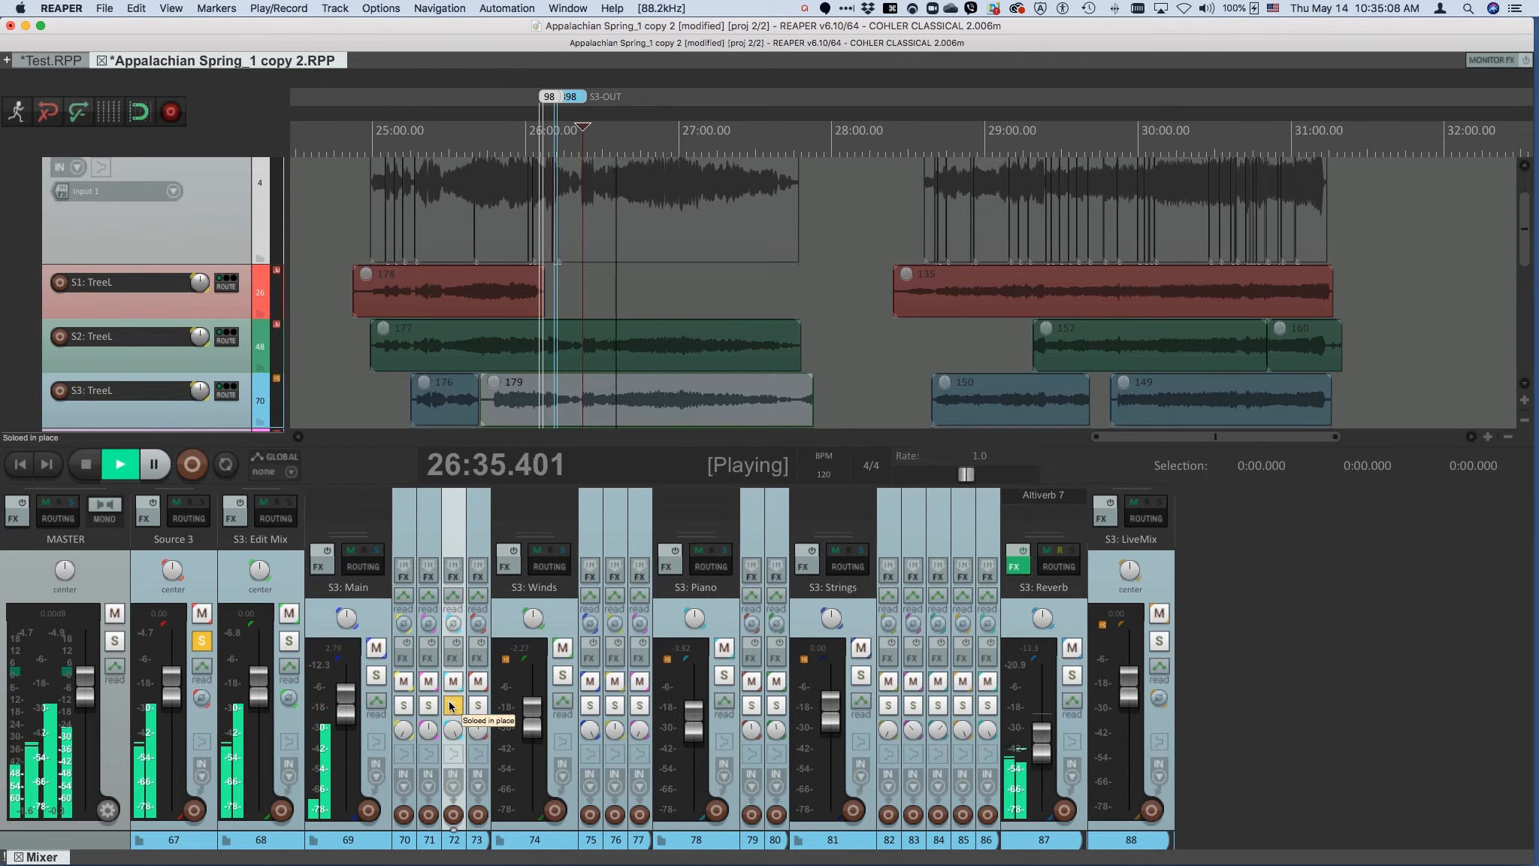
{"action": "left_click", "coordinate": [453, 706]}
{"action": "left_click", "coordinate": [478, 706]}
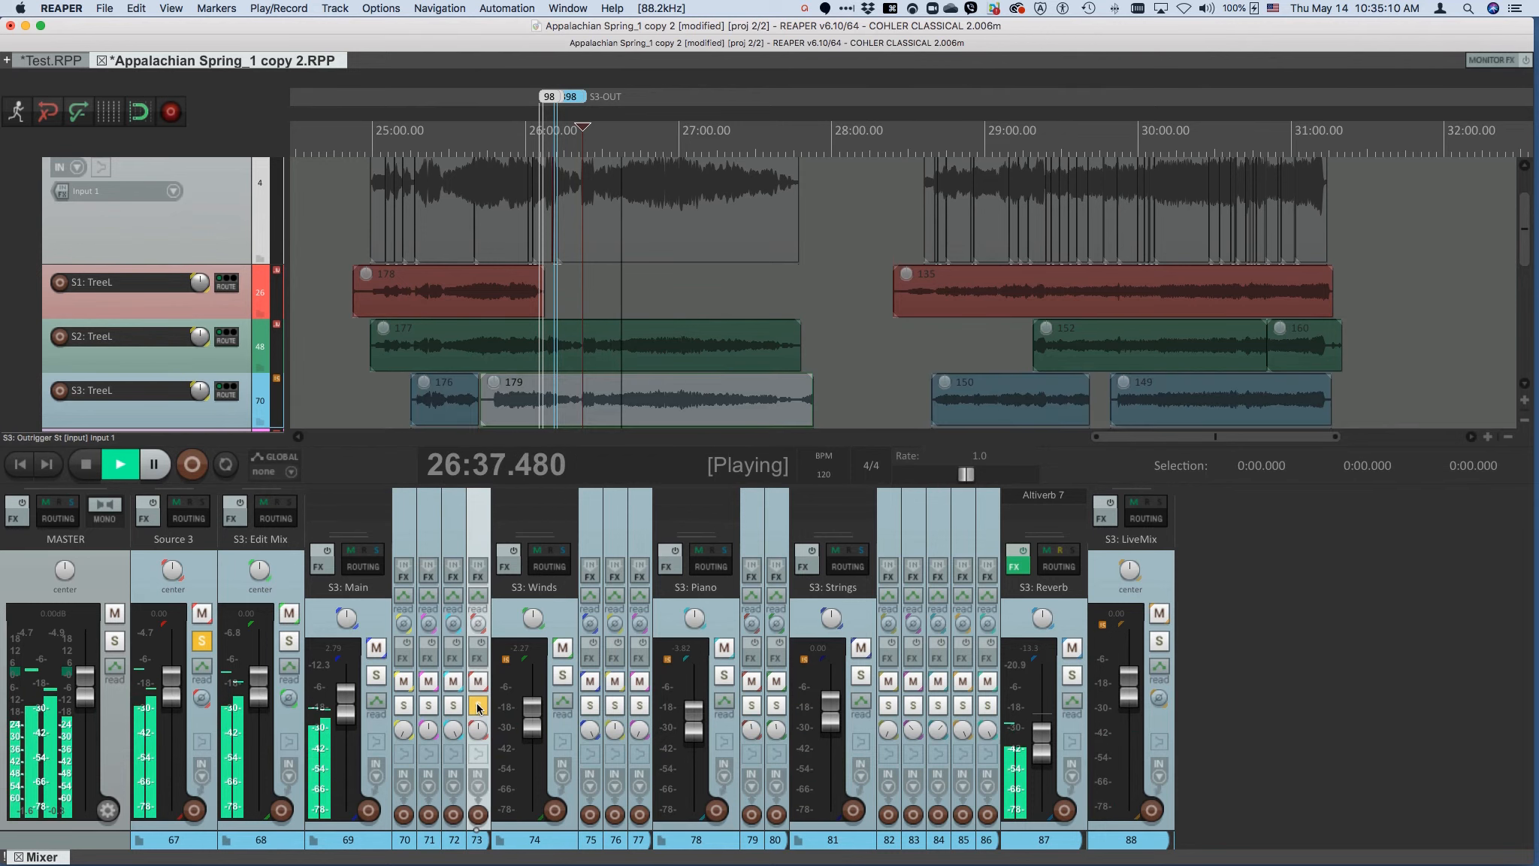
{"action": "left_click", "coordinate": [478, 707]}
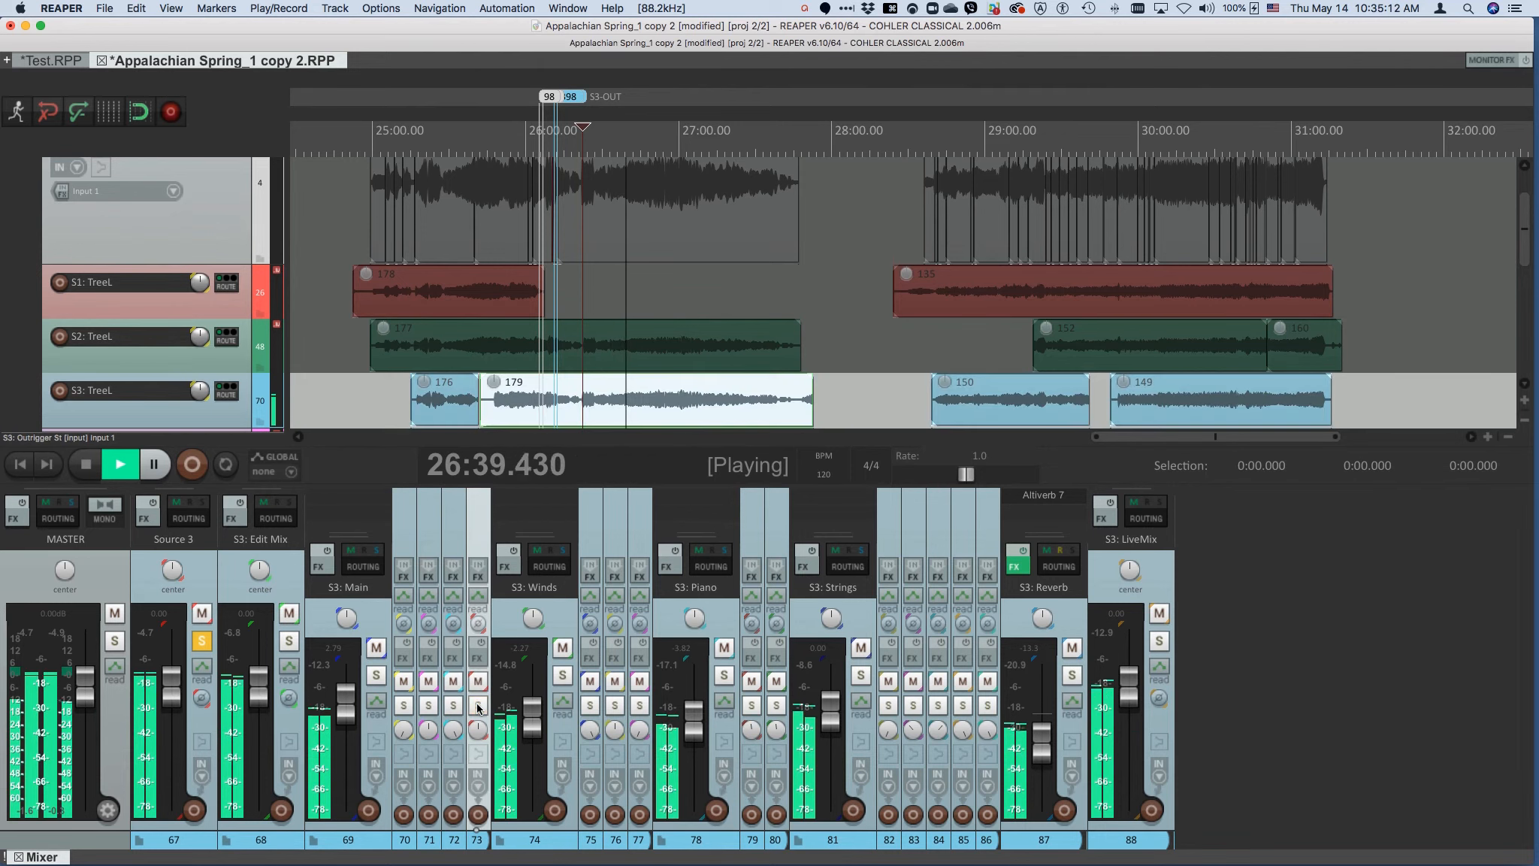
Solo the S3: Flute track during playback, clear its solo, and stop playback
{"action": "left_click", "coordinate": [590, 706]}
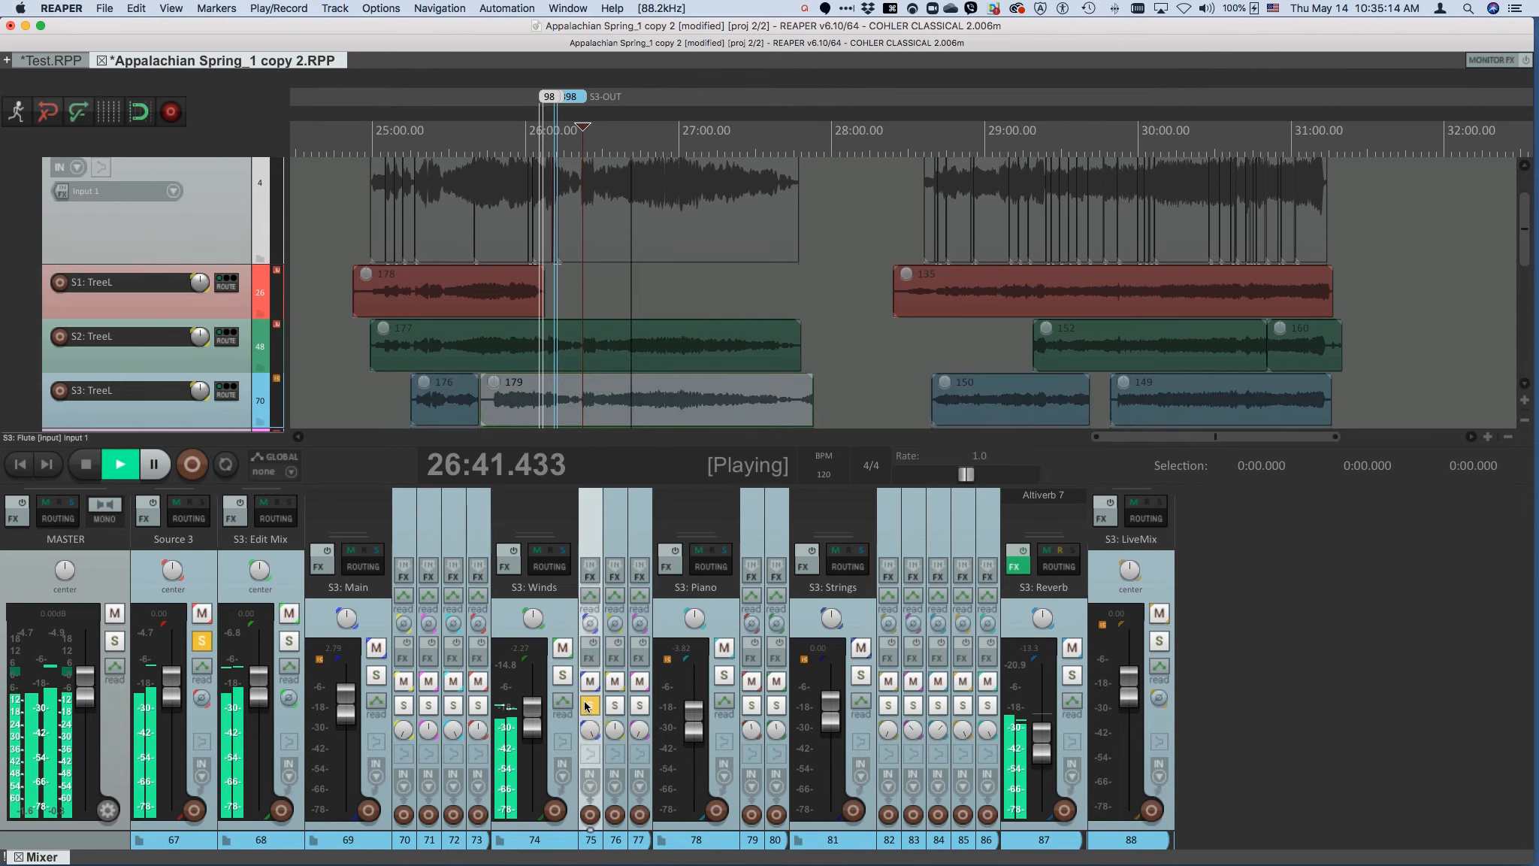
{"action": "left_click", "coordinate": [589, 706]}
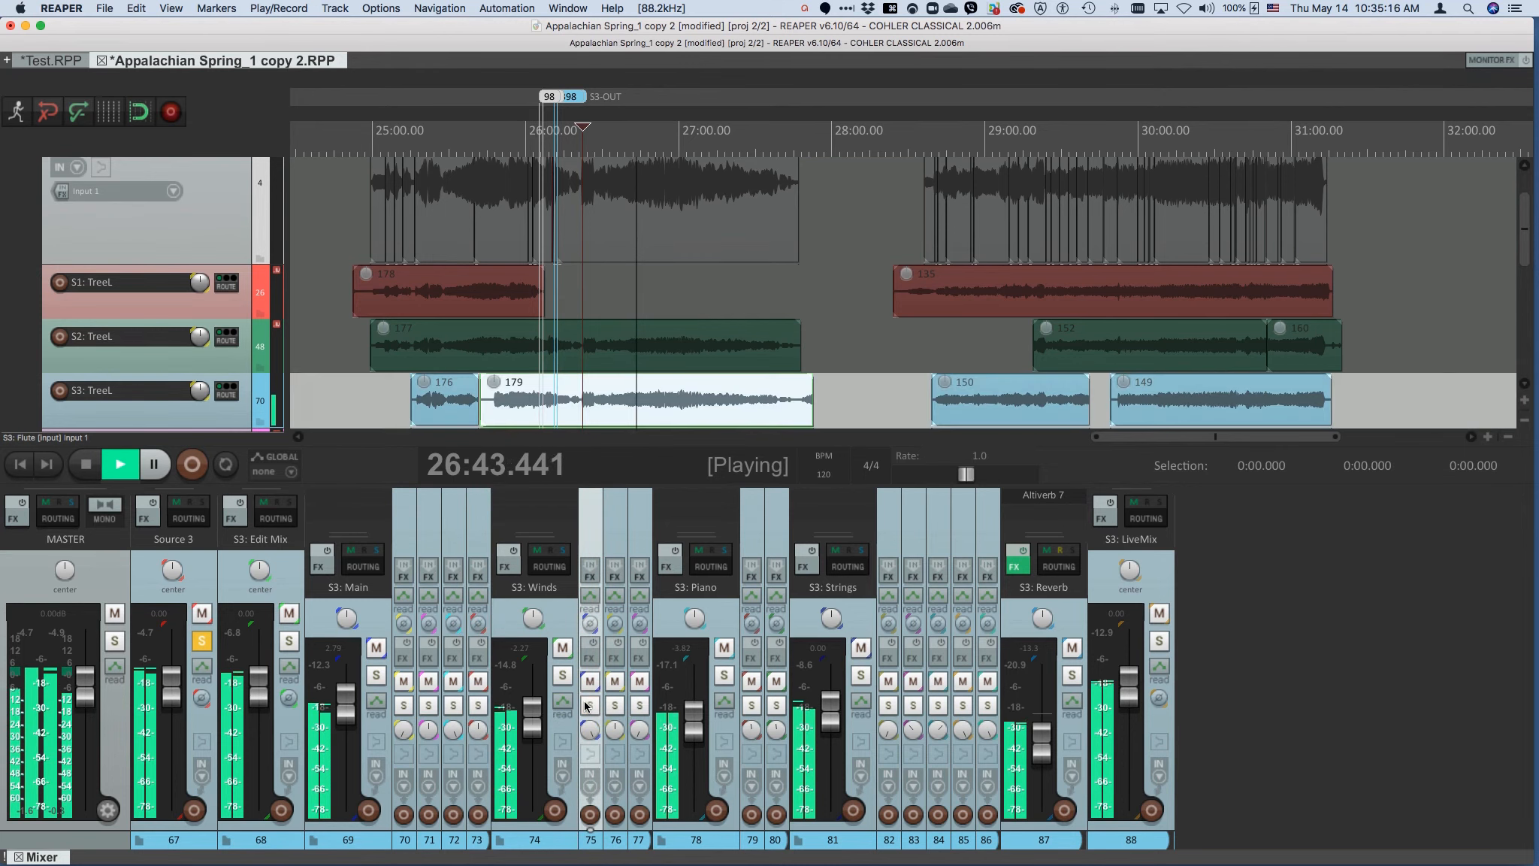
{"action": "key", "text": "space"}
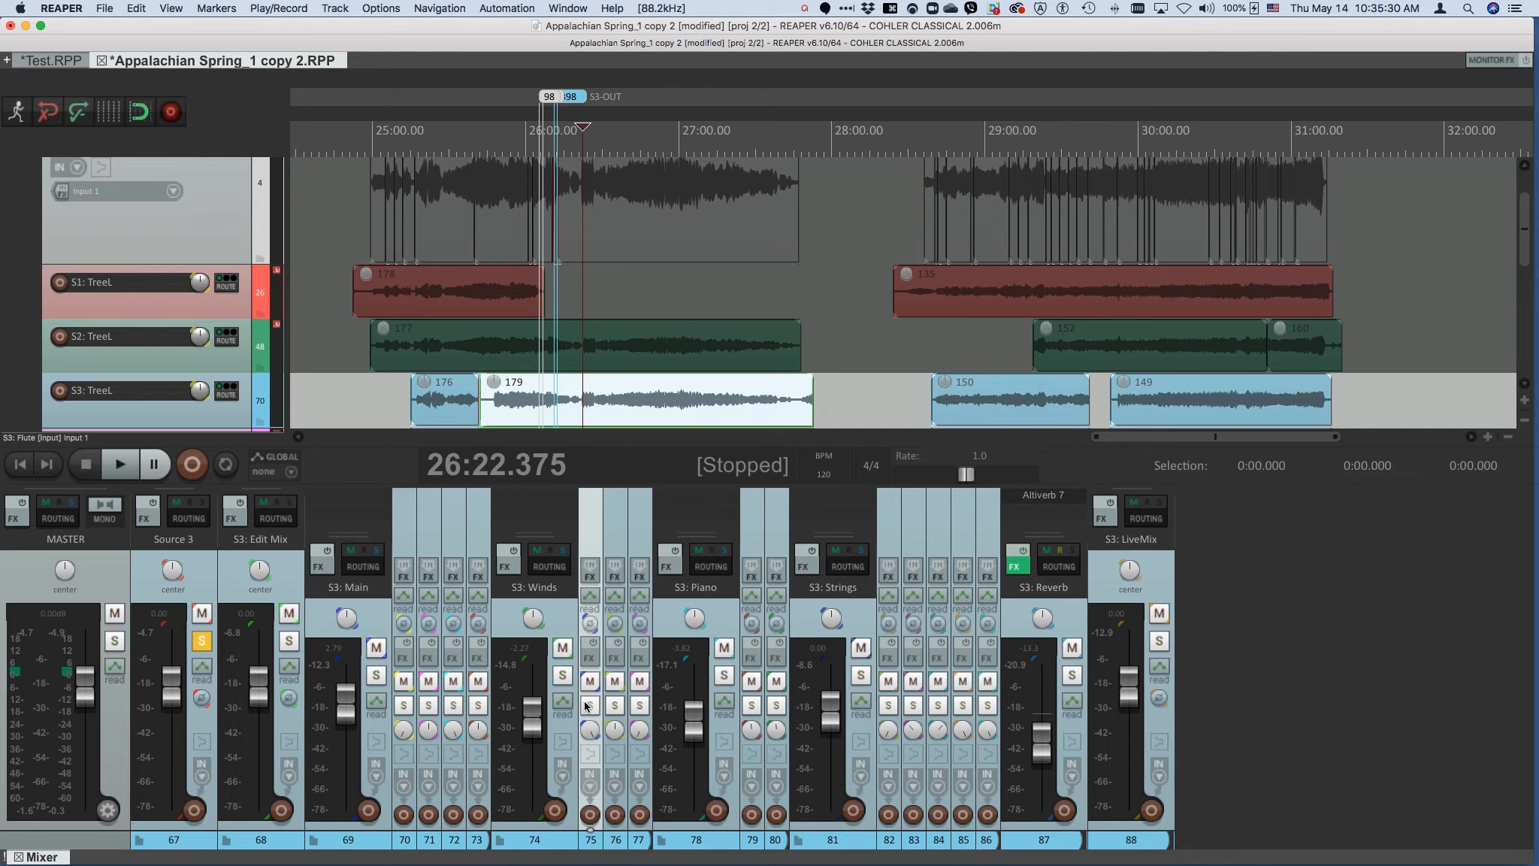
Hide the mixer, select take 170 on S6, and expand and collapse the S6 group to view its tracks
{"action": "key", "text": "super+m"}
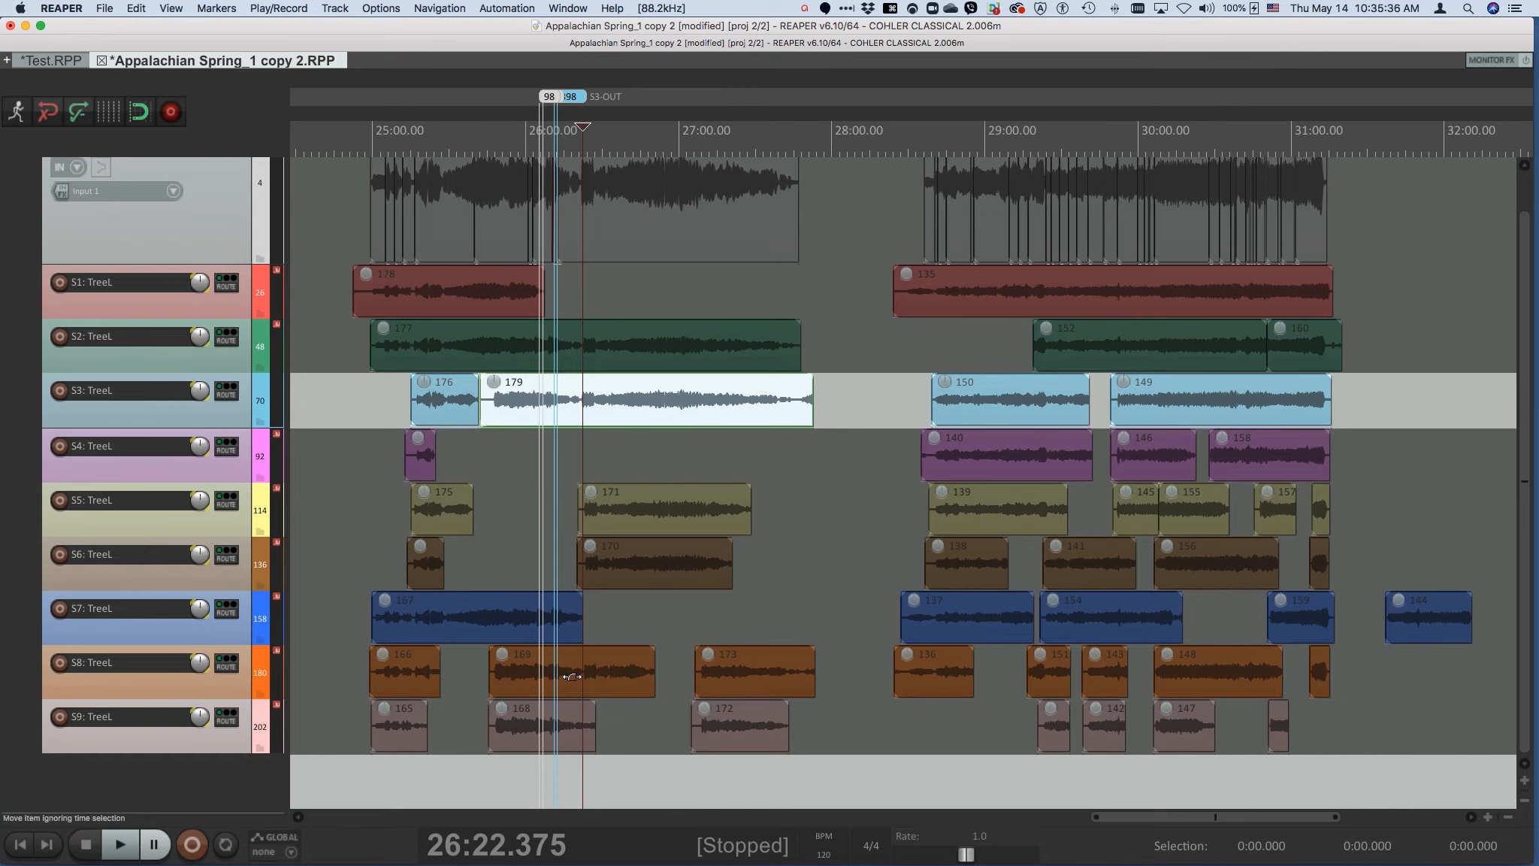
{"action": "left_click", "coordinate": [640, 514]}
{"action": "left_click", "coordinate": [646, 560]}
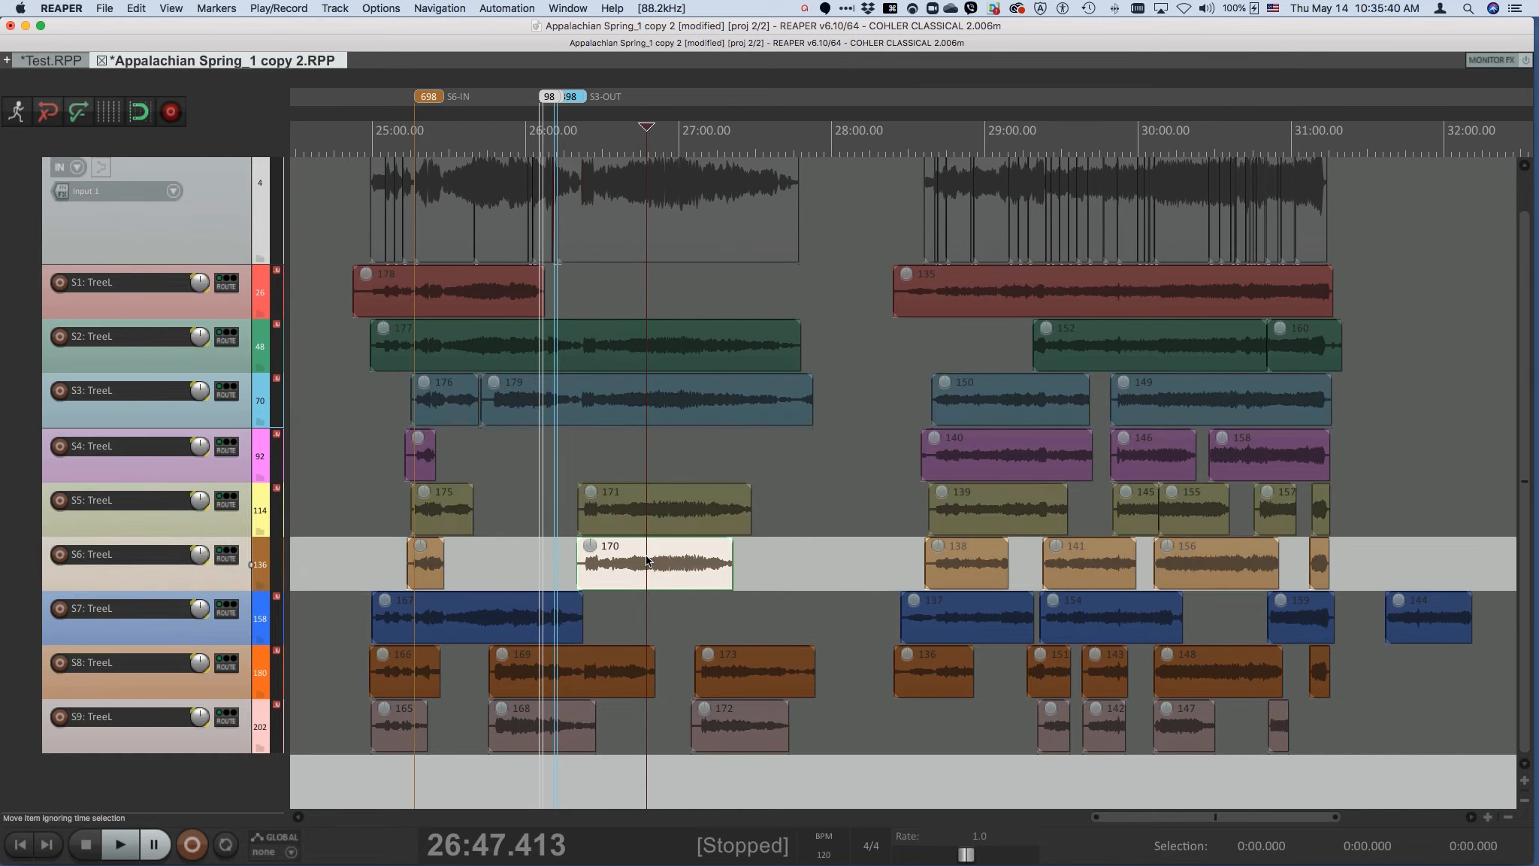
{"action": "key", "text": "ctrl+alt+super+t"}
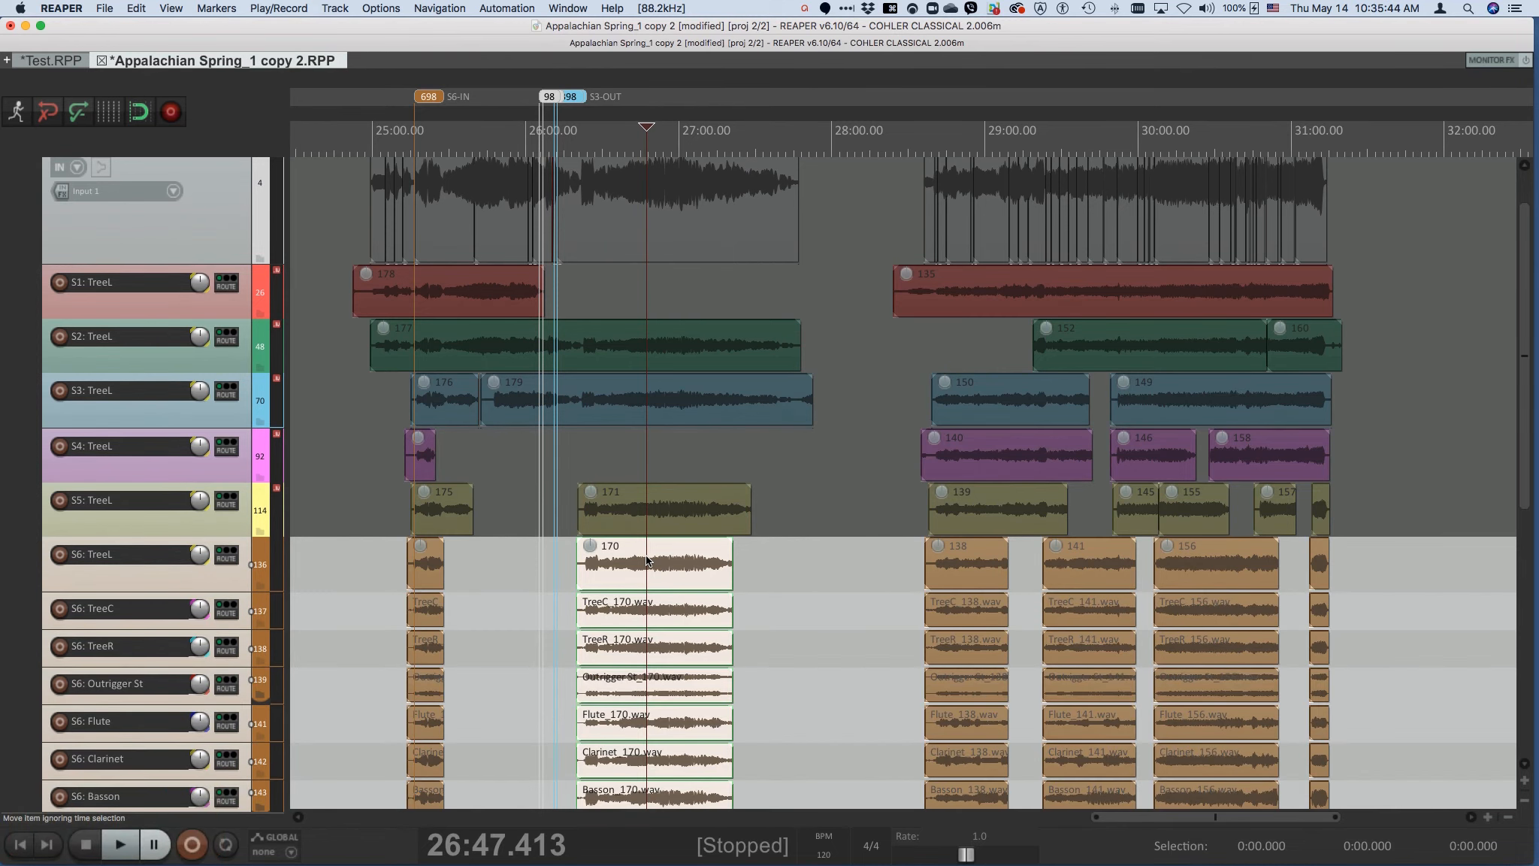
{"action": "key", "text": "ctrl+alt+super+t"}
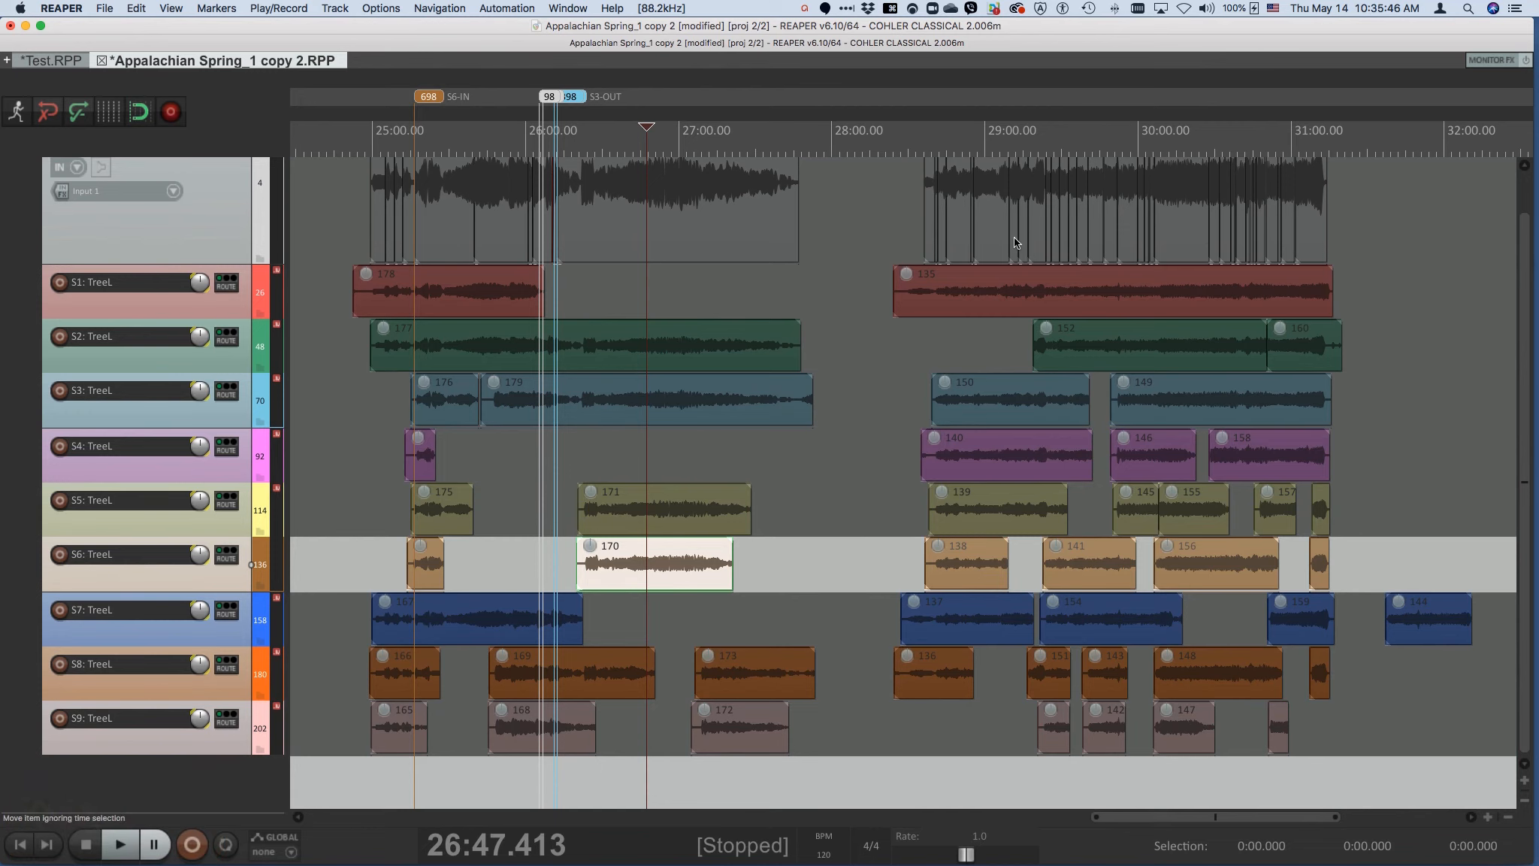
Select the destination group and play it from within edit 138, at about 28:53
{"action": "scroll", "coordinate": [1006, 223], "scroll_direction": "up", "scroll_amount": 6}
{"action": "scroll", "coordinate": [1006, 223], "scroll_direction": "up", "scroll_amount": 2}
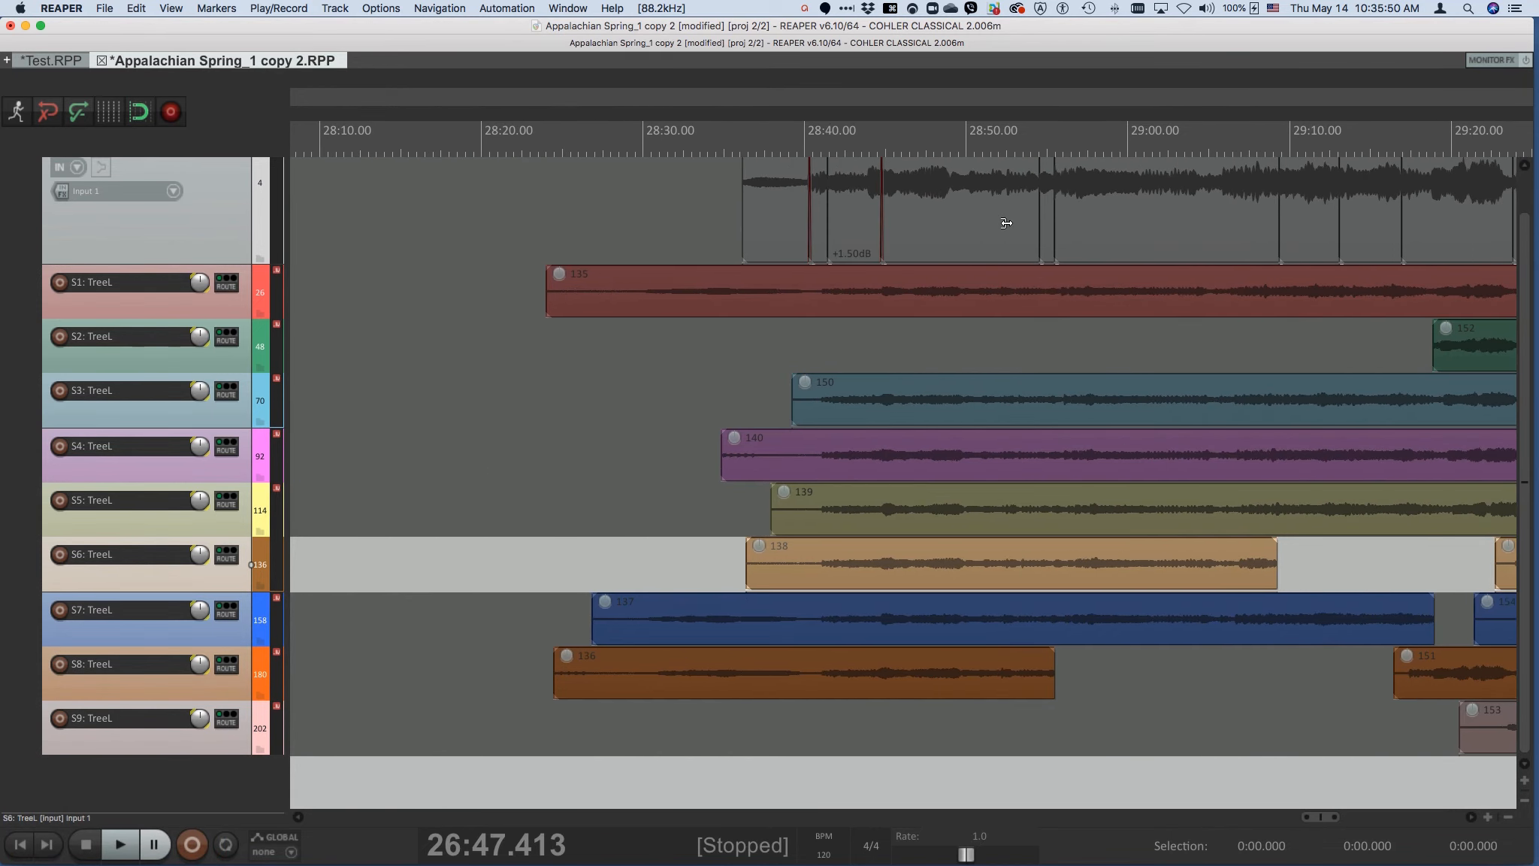
{"action": "key", "text": "d"}
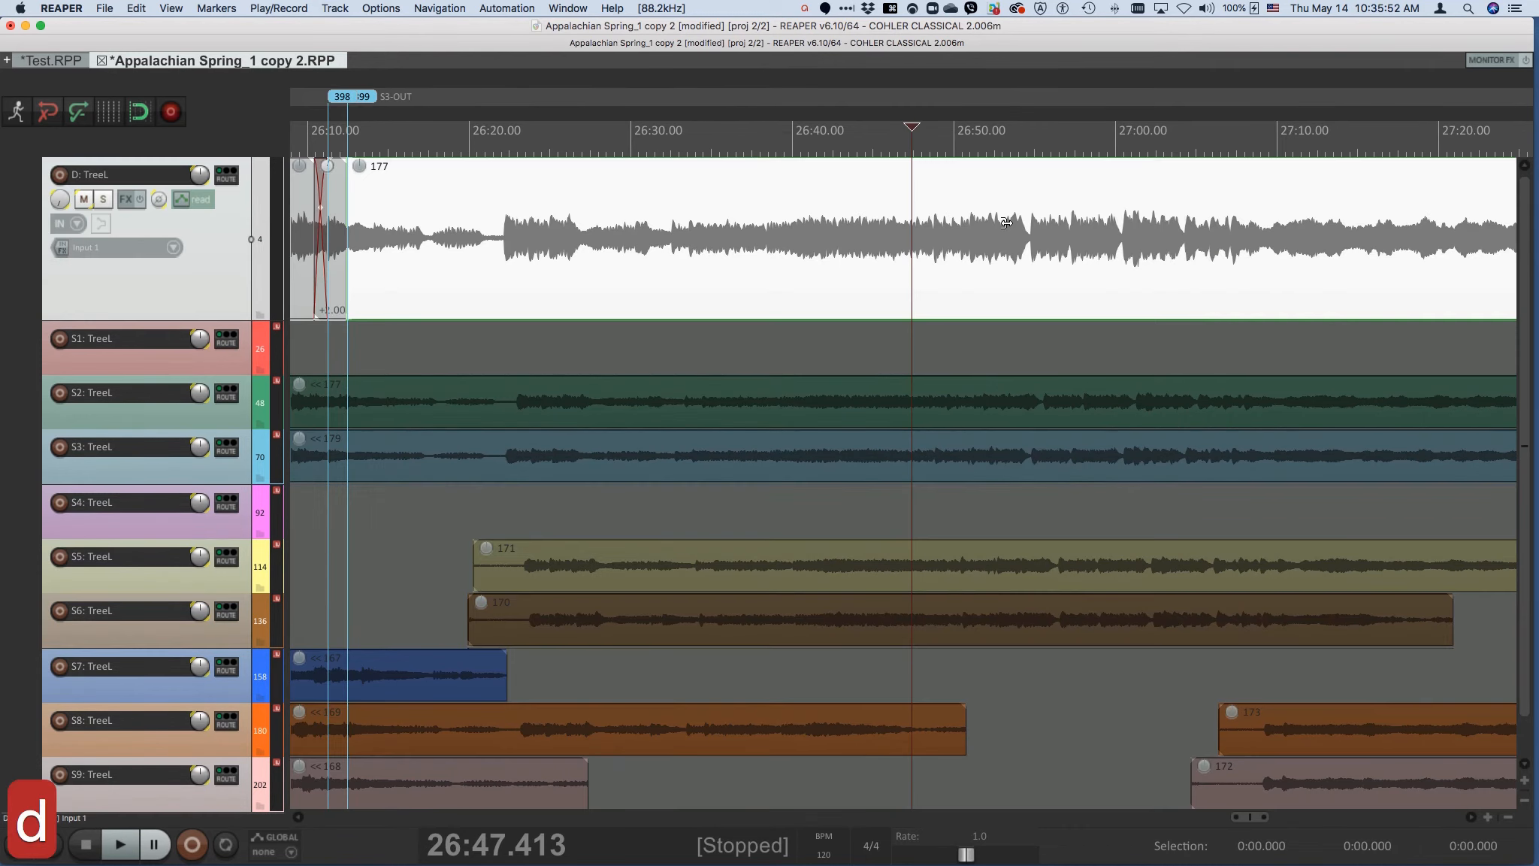
{"action": "scroll", "coordinate": [784, 247], "scroll_direction": "down", "scroll_amount": 3}
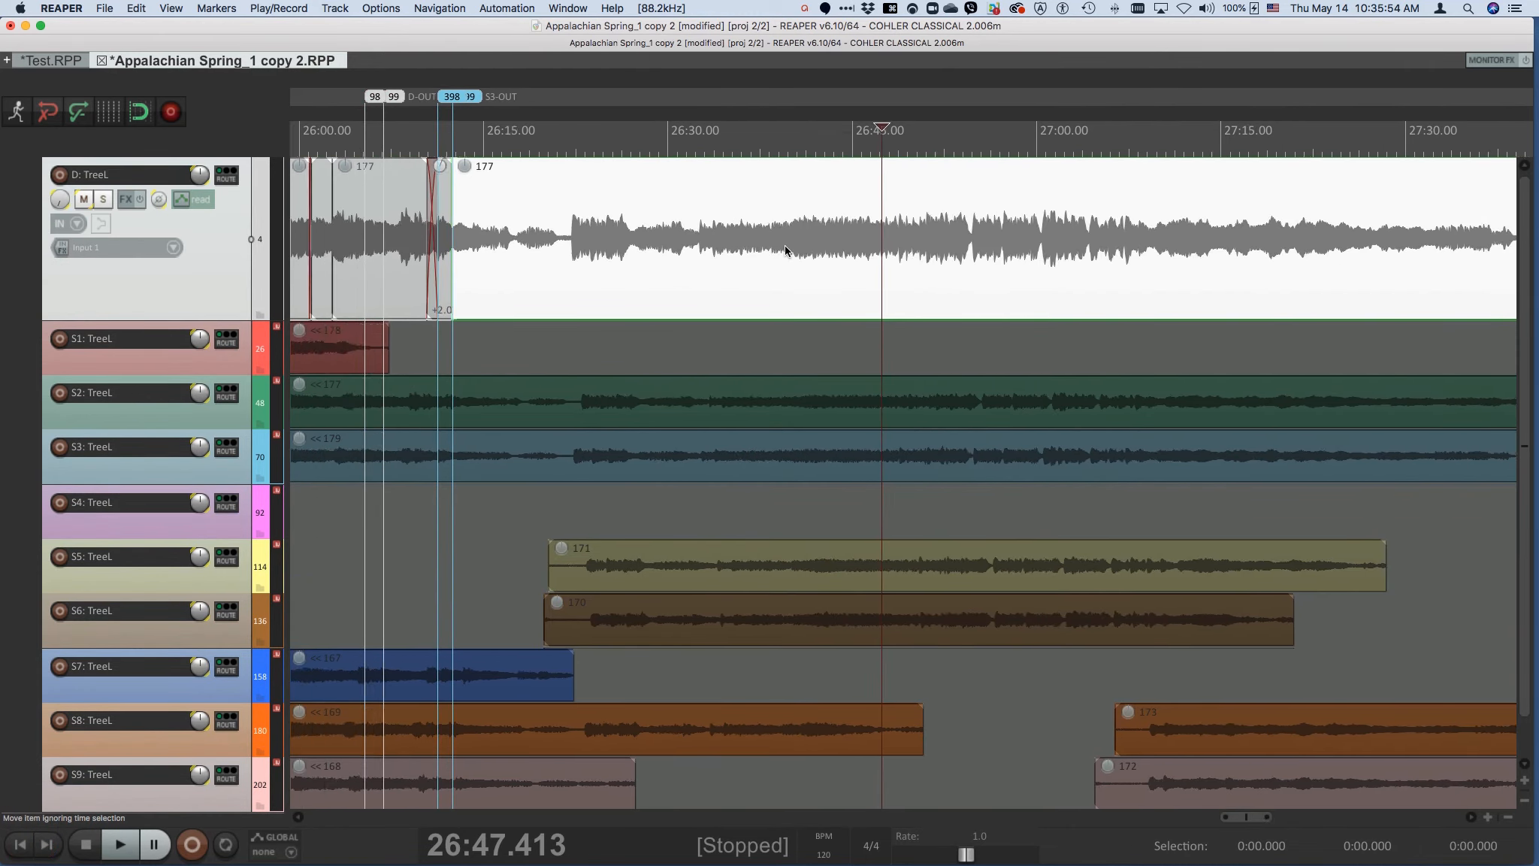
{"action": "scroll", "coordinate": [784, 246], "scroll_direction": "right", "scroll_amount": 10}
{"action": "scroll", "coordinate": [784, 245], "scroll_direction": "right", "scroll_amount": 10}
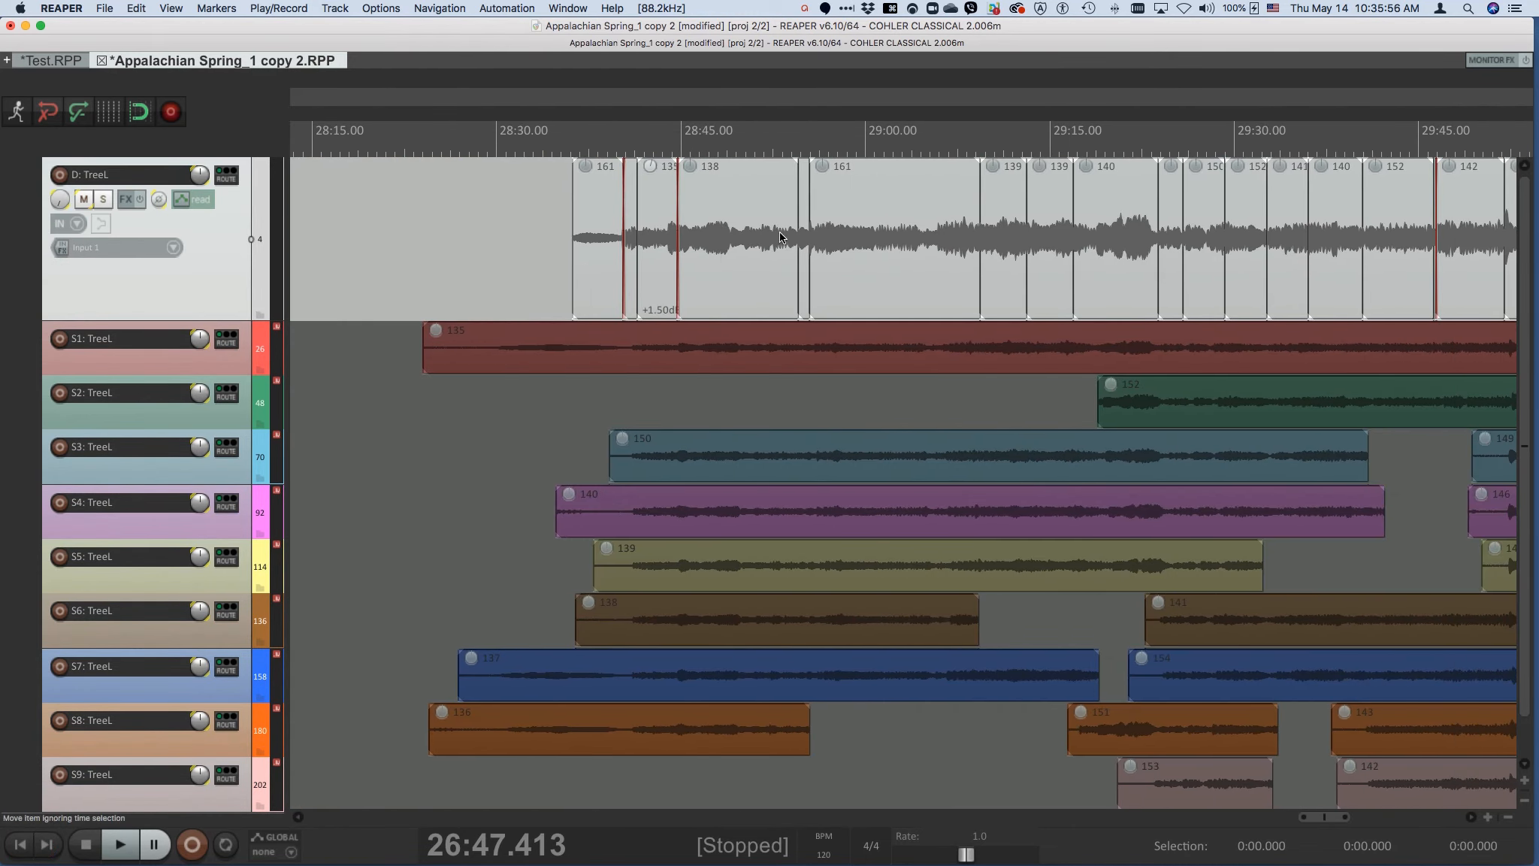
{"action": "left_click", "coordinate": [779, 231]}
{"action": "key", "text": "space"}
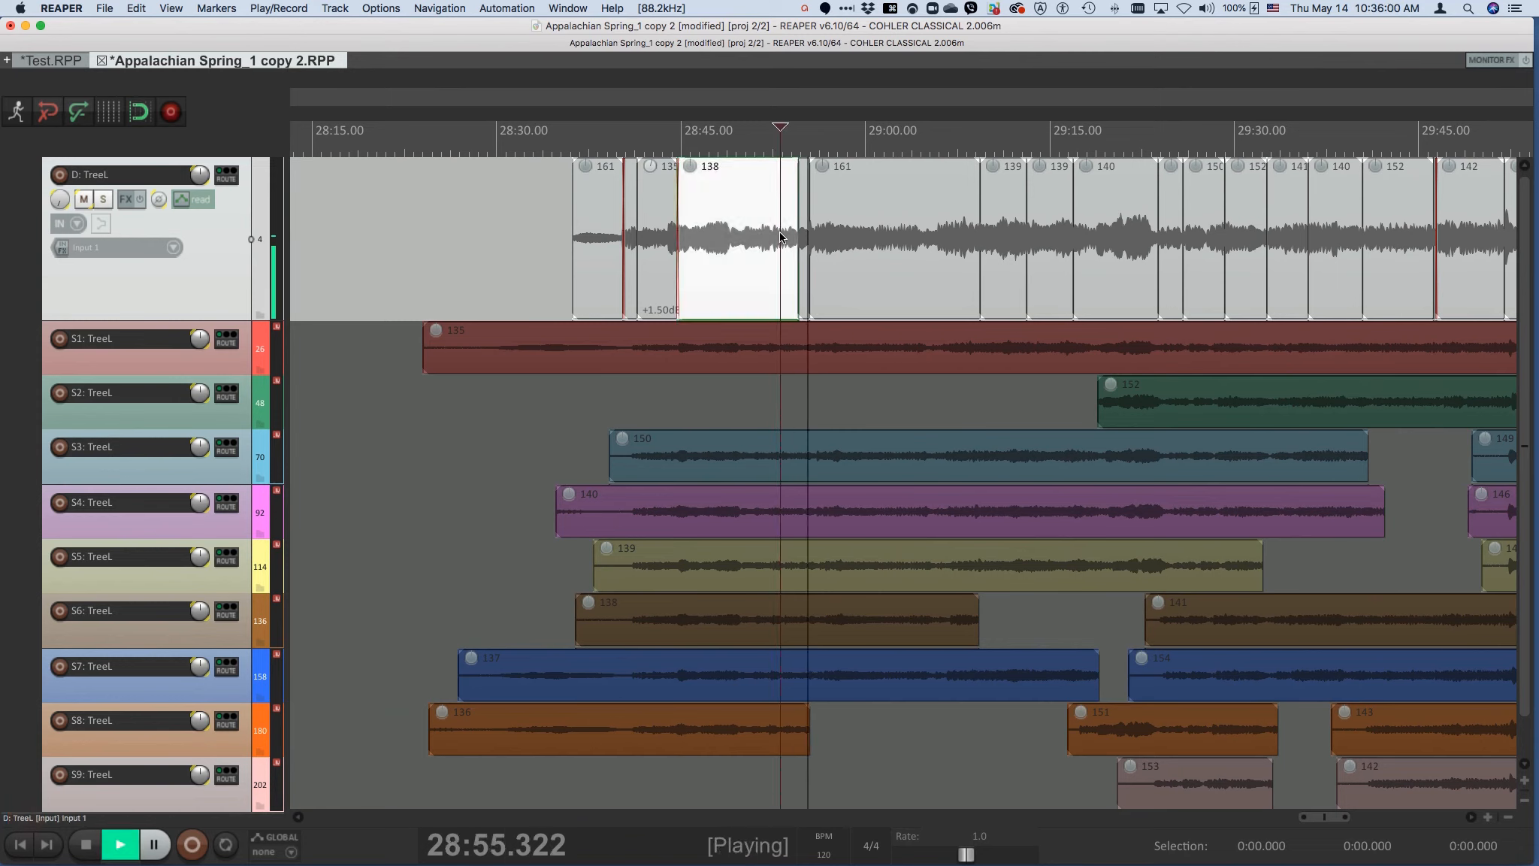
Stop playback and open the crossfade at the end of edit 138 on the destination group for close viewing
{"action": "key", "text": "space"}
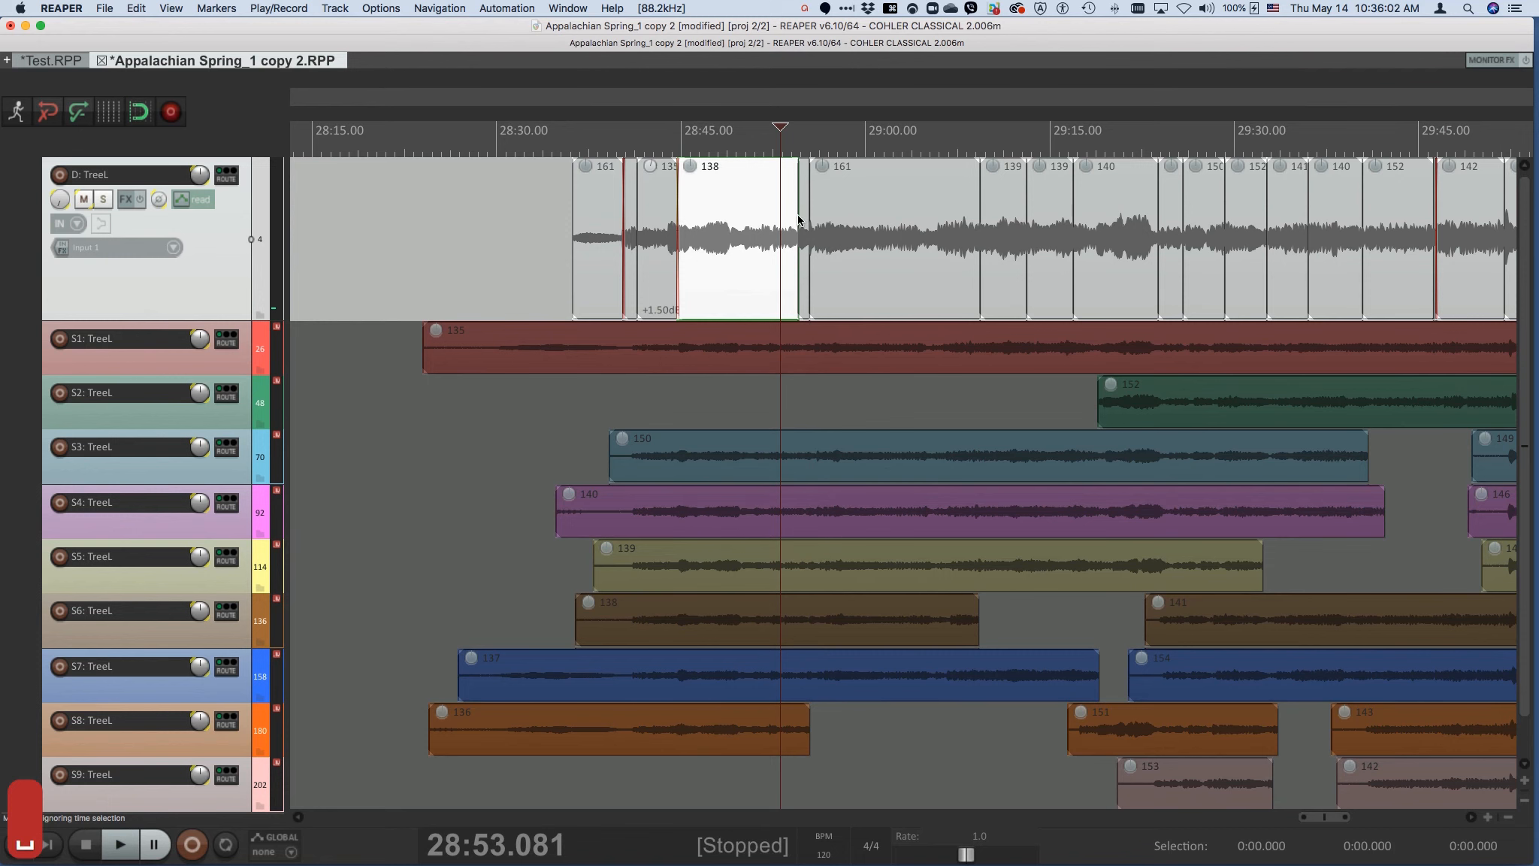
{"action": "key", "text": "f"}
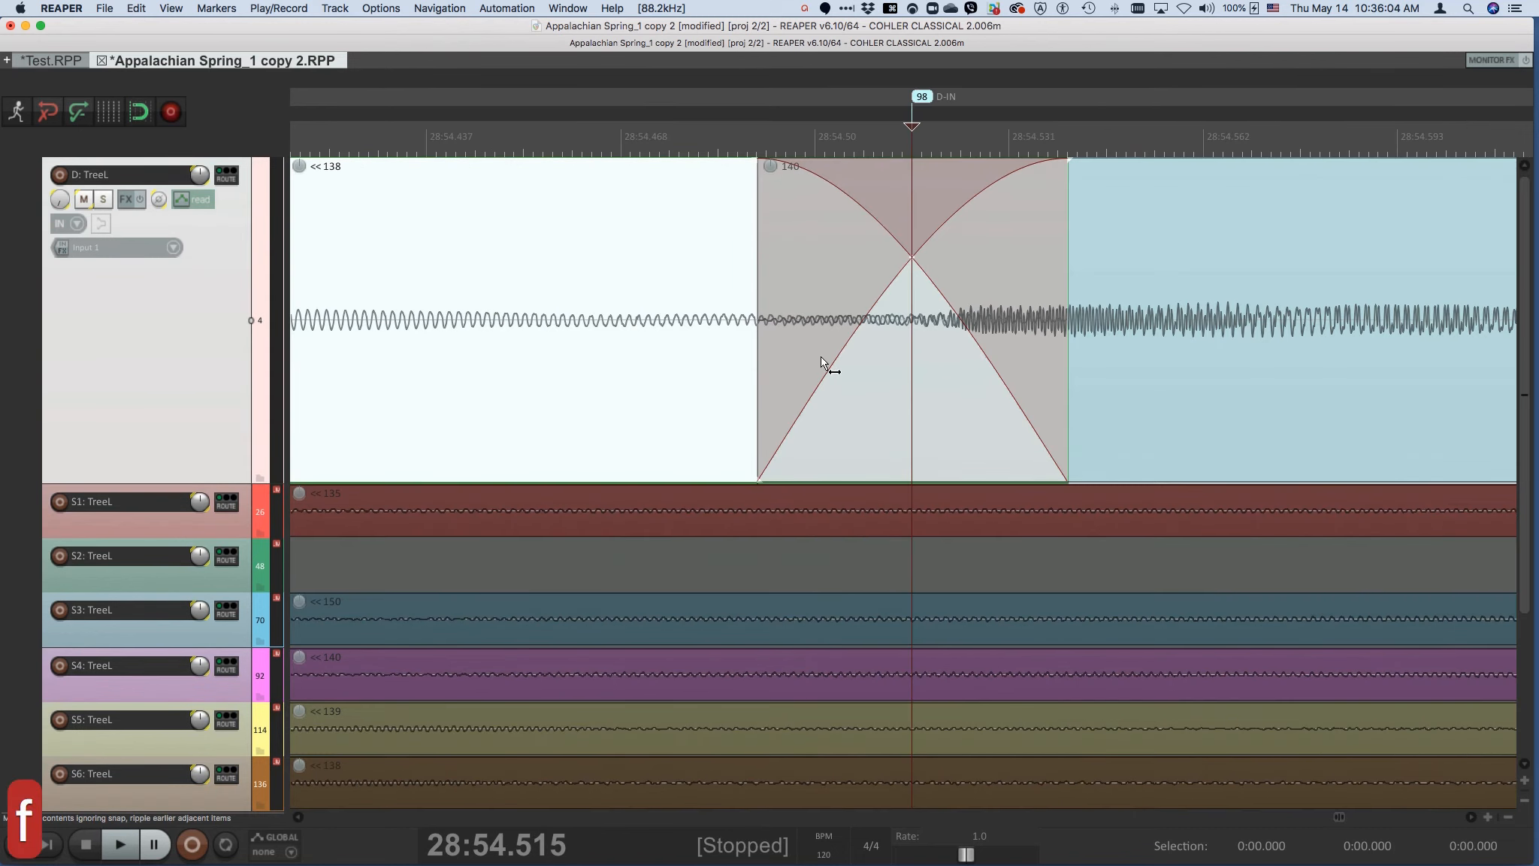
Expand the destination group, examine the crossfade between takes 138 and 140 across its microphone tracks, and collapse the group
{"action": "key", "text": "ctrl+alt+super+t"}
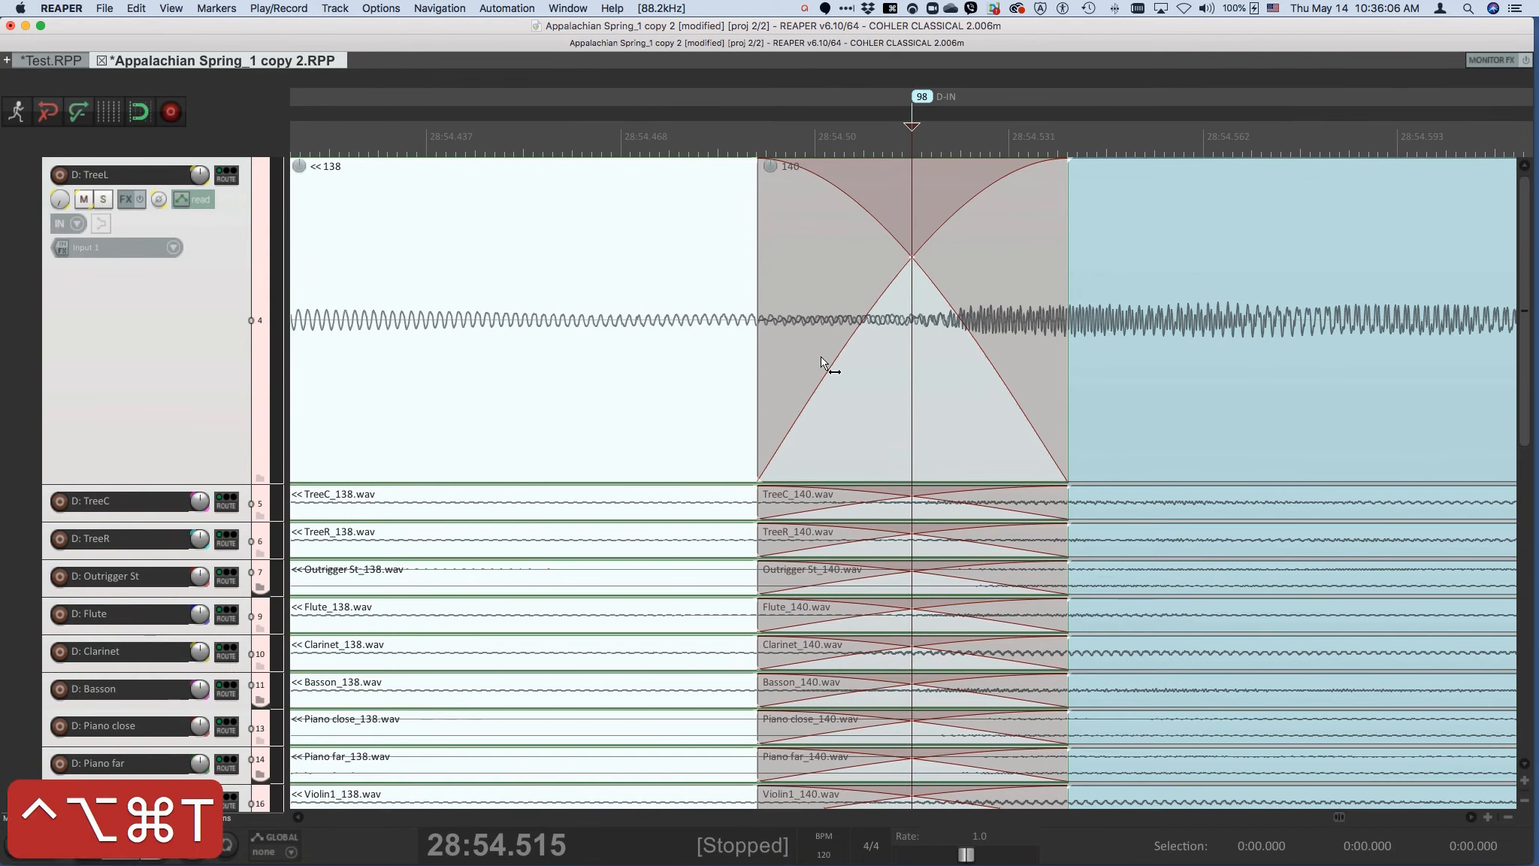
{"action": "scroll", "coordinate": [215, 409], "scroll_direction": "down", "scroll_amount": 5}
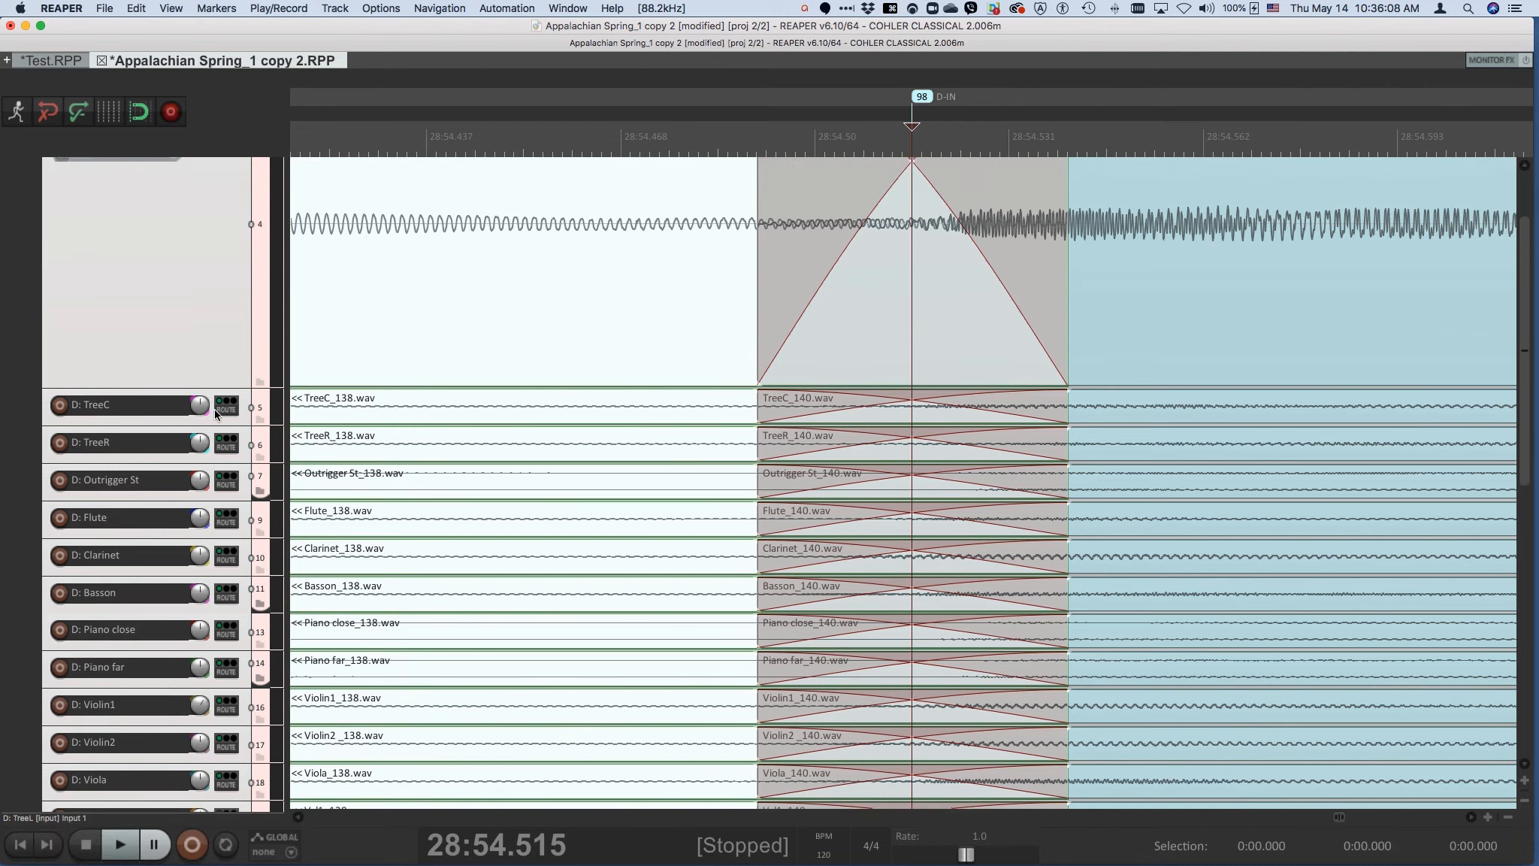
{"action": "scroll", "coordinate": [215, 414], "scroll_direction": "up", "scroll_amount": 5}
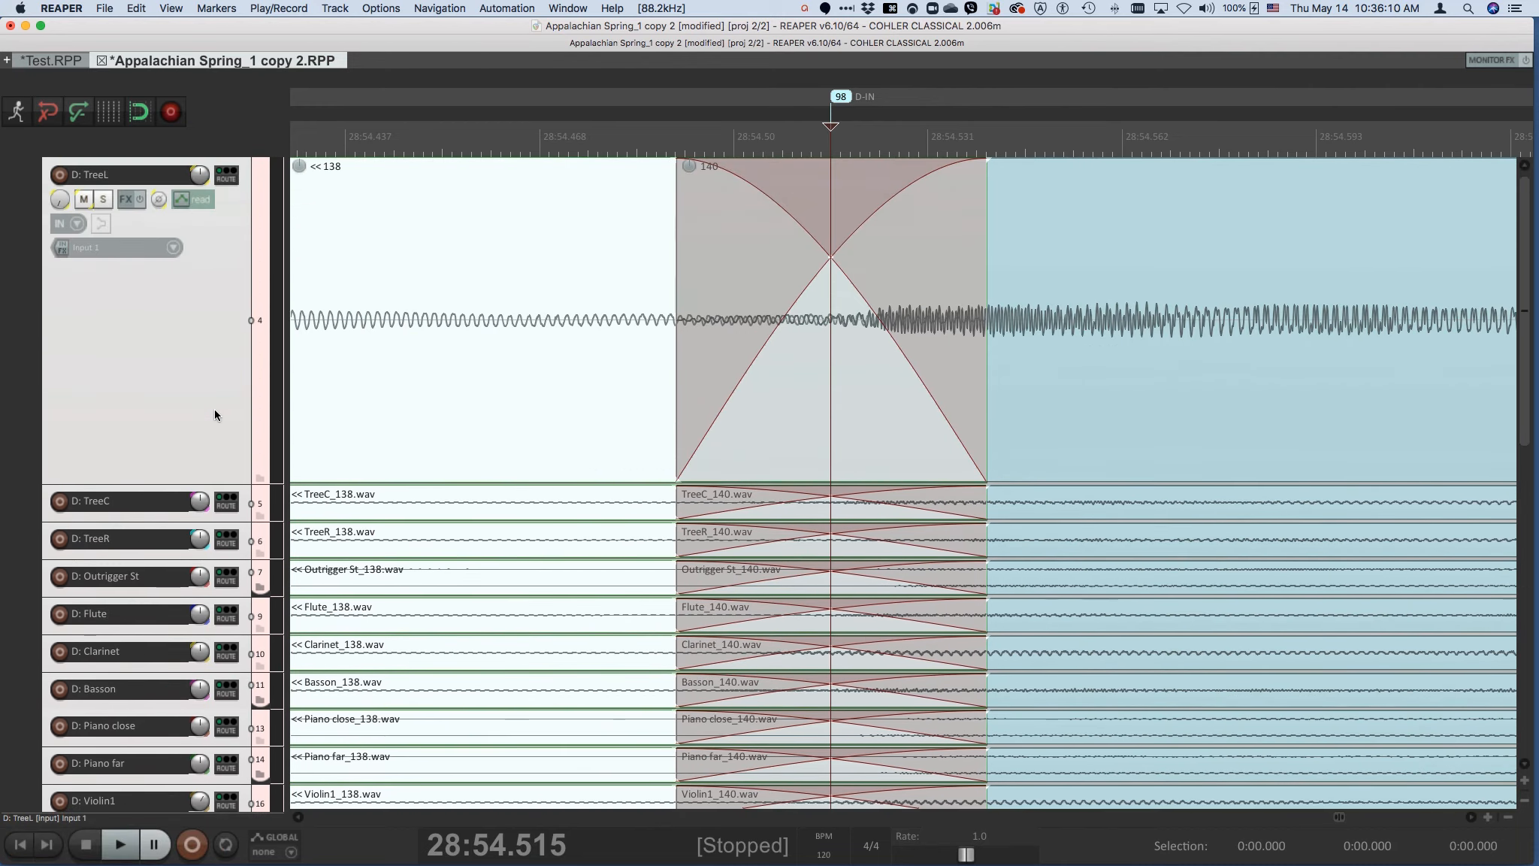
{"action": "scroll", "coordinate": [215, 413], "scroll_direction": "down", "scroll_amount": 6}
{"action": "scroll", "coordinate": [216, 414], "scroll_direction": "up", "scroll_amount": 6}
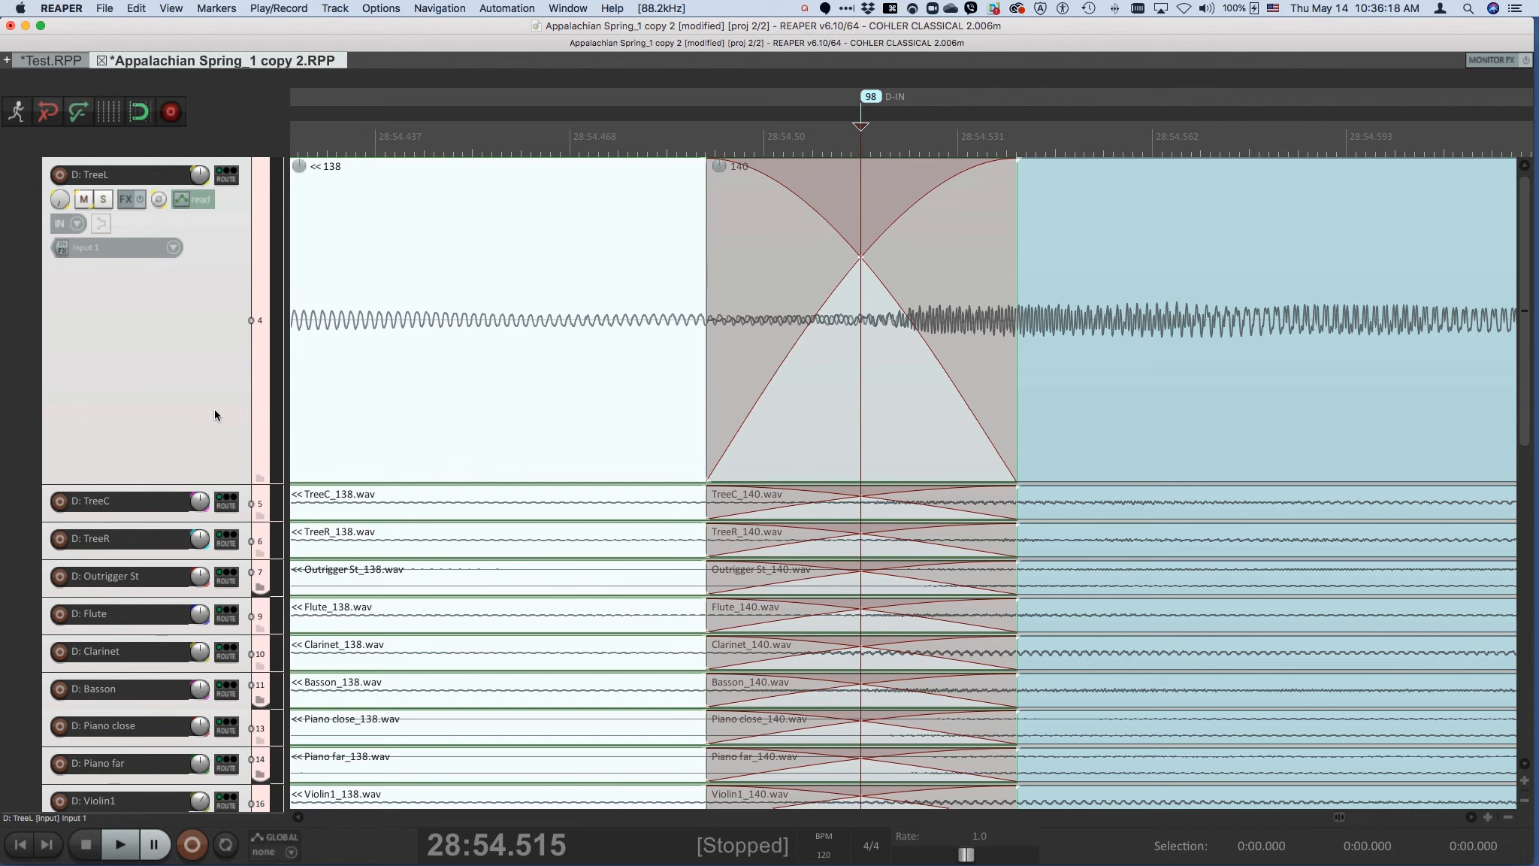
{"action": "key", "text": "ctrl+alt+super+t"}
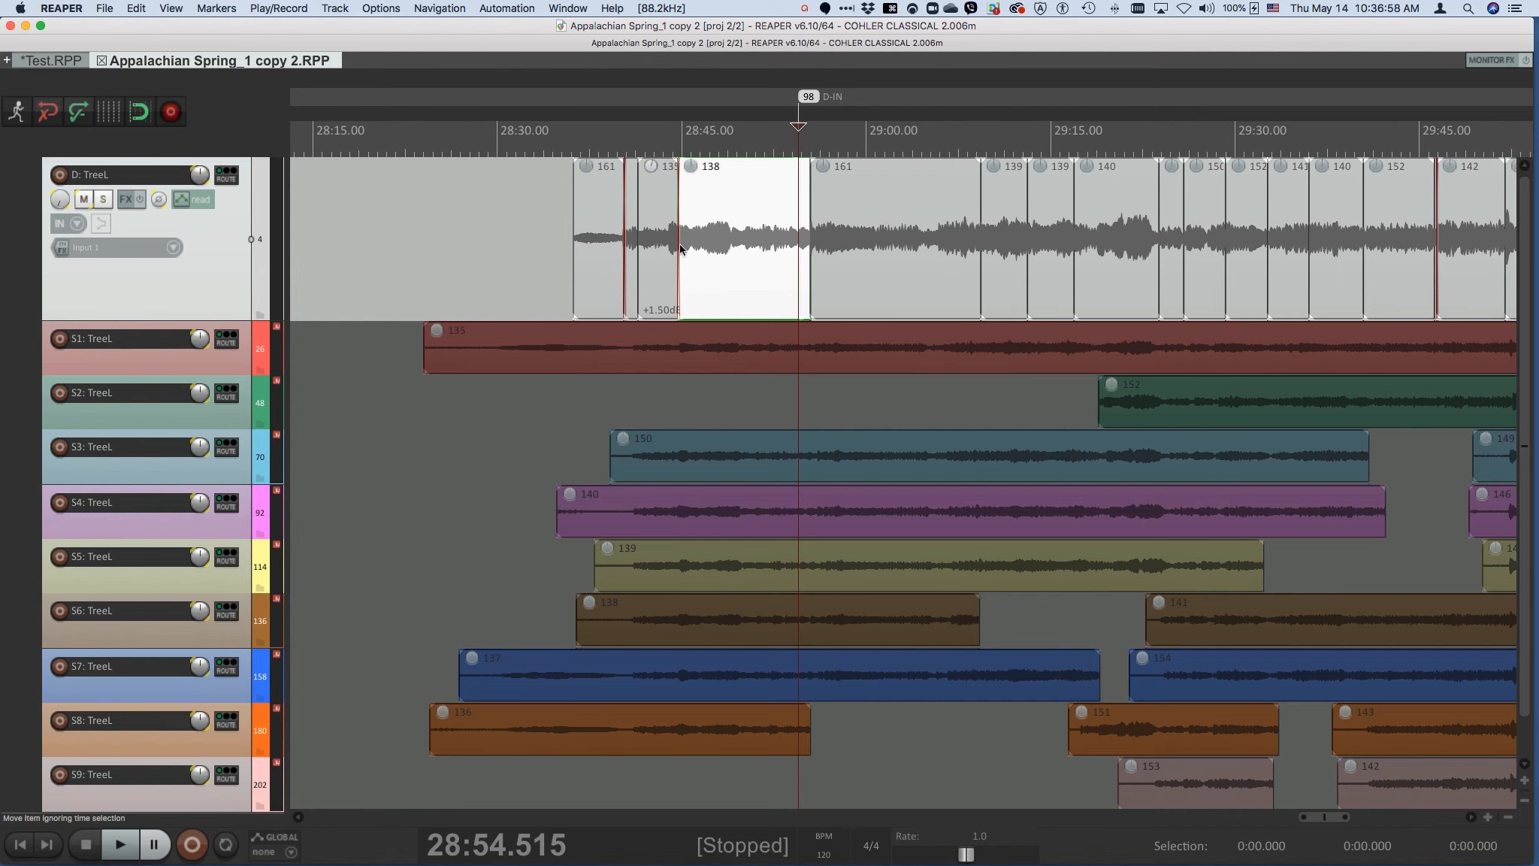
Survey the edited destination and its source takes along the timeline, from about 25:00 to 31:00
{"action": "scroll", "coordinate": [757, 389], "scroll_direction": "down", "scroll_amount": 6}
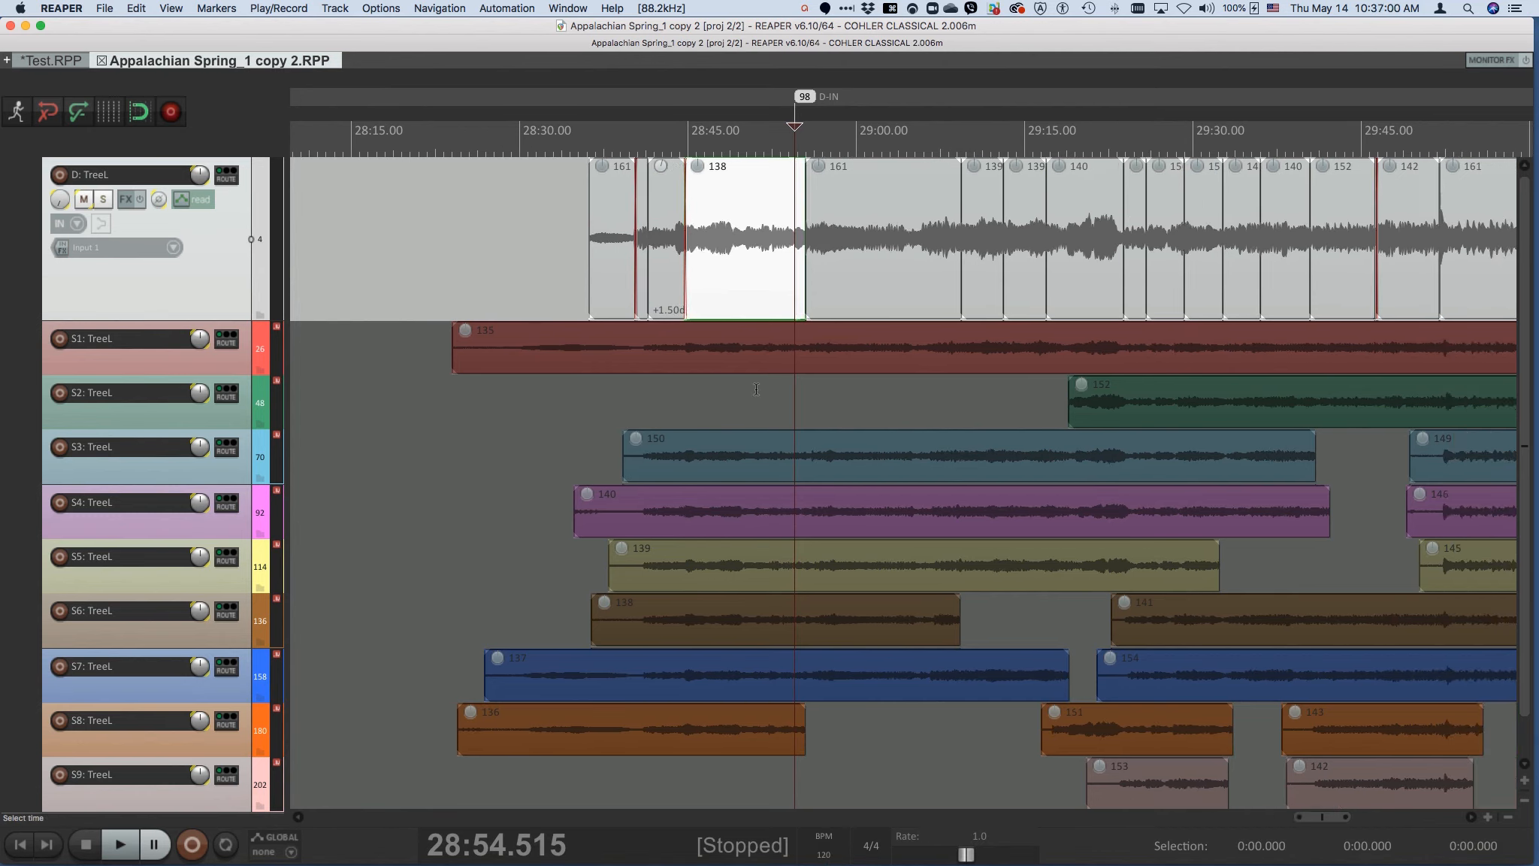
{"action": "scroll", "coordinate": [756, 389], "scroll_direction": "right", "scroll_amount": 5}
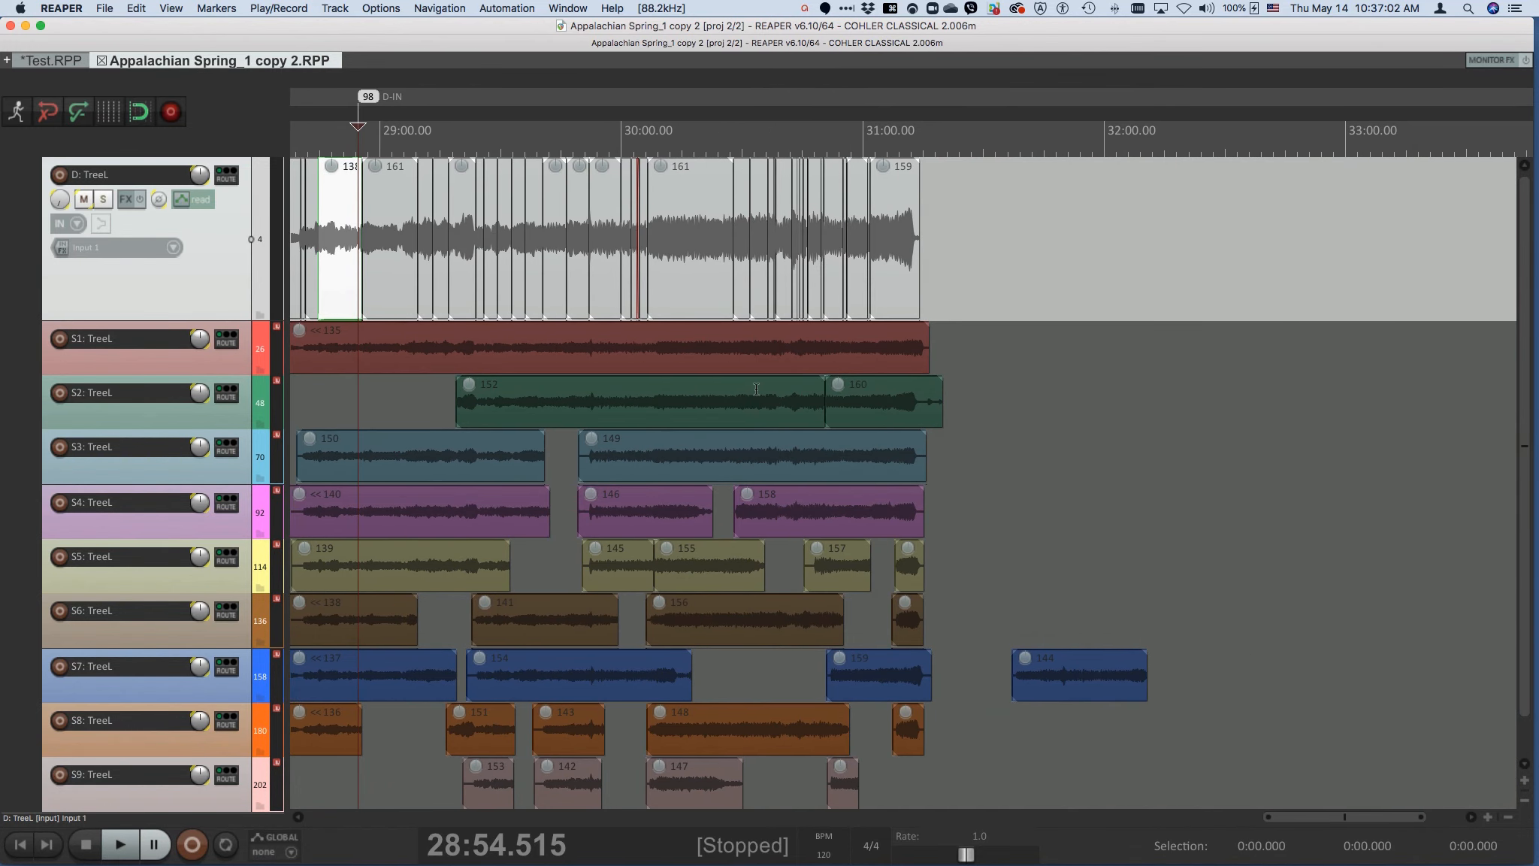
{"action": "scroll", "coordinate": [756, 389], "scroll_direction": "left", "scroll_amount": 1}
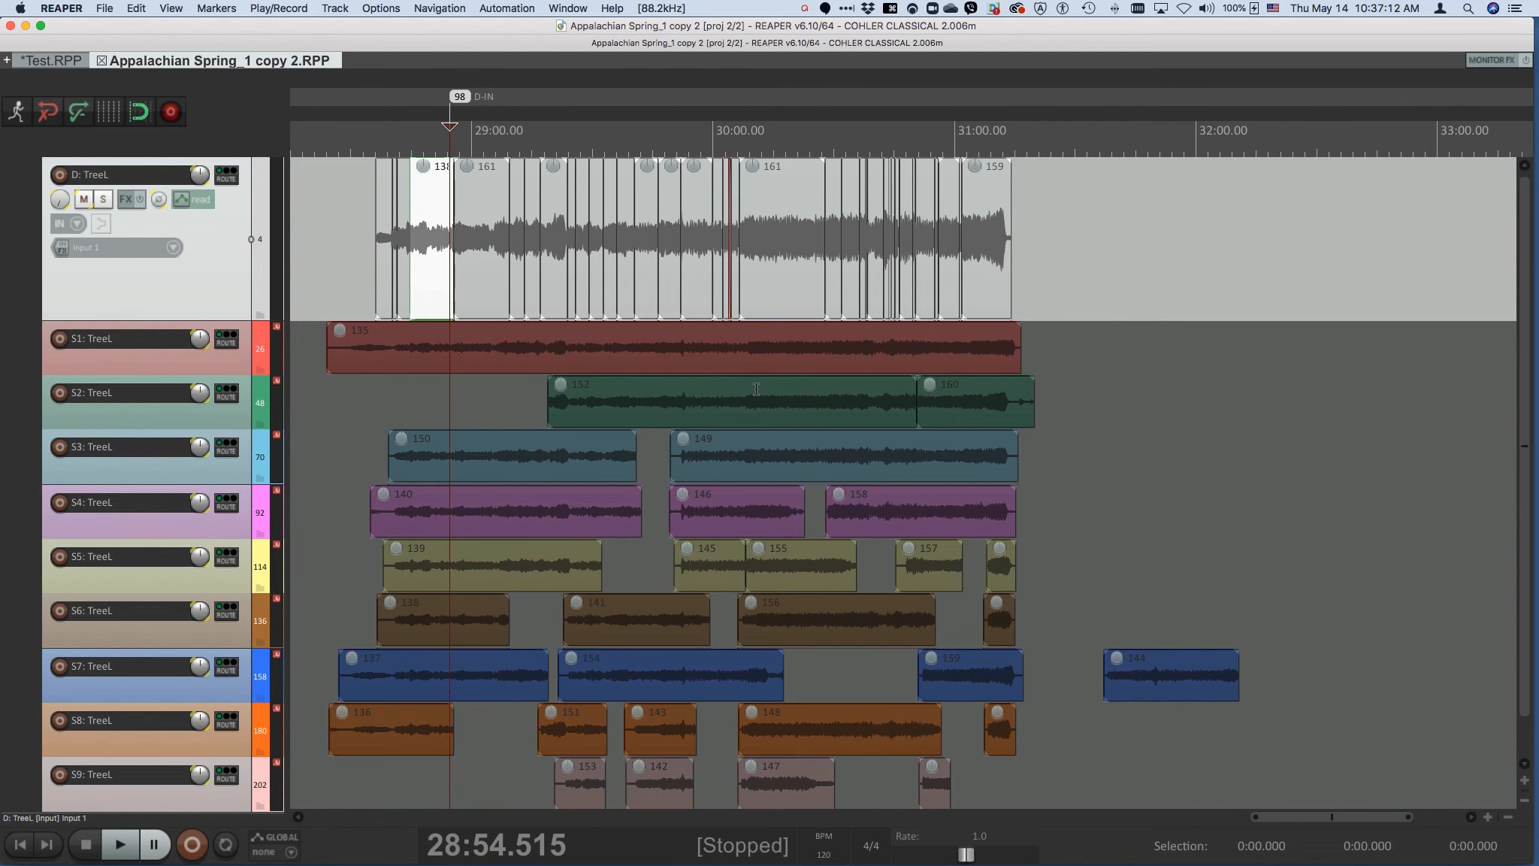
{"action": "scroll", "coordinate": [821, 423], "scroll_direction": "left", "scroll_amount": 10}
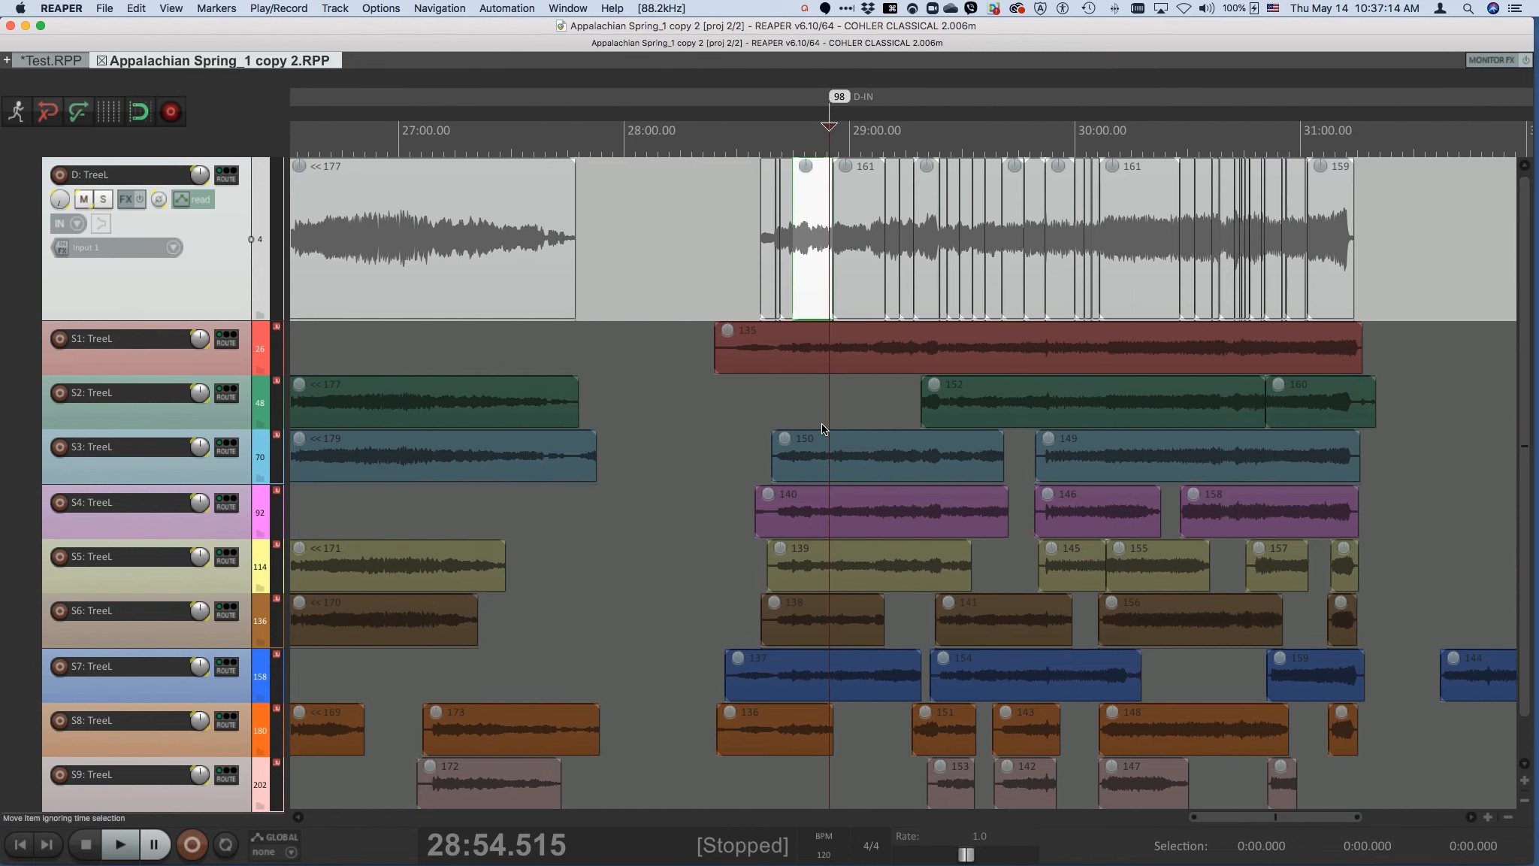
{"action": "scroll", "coordinate": [822, 423], "scroll_direction": "down", "scroll_amount": 2}
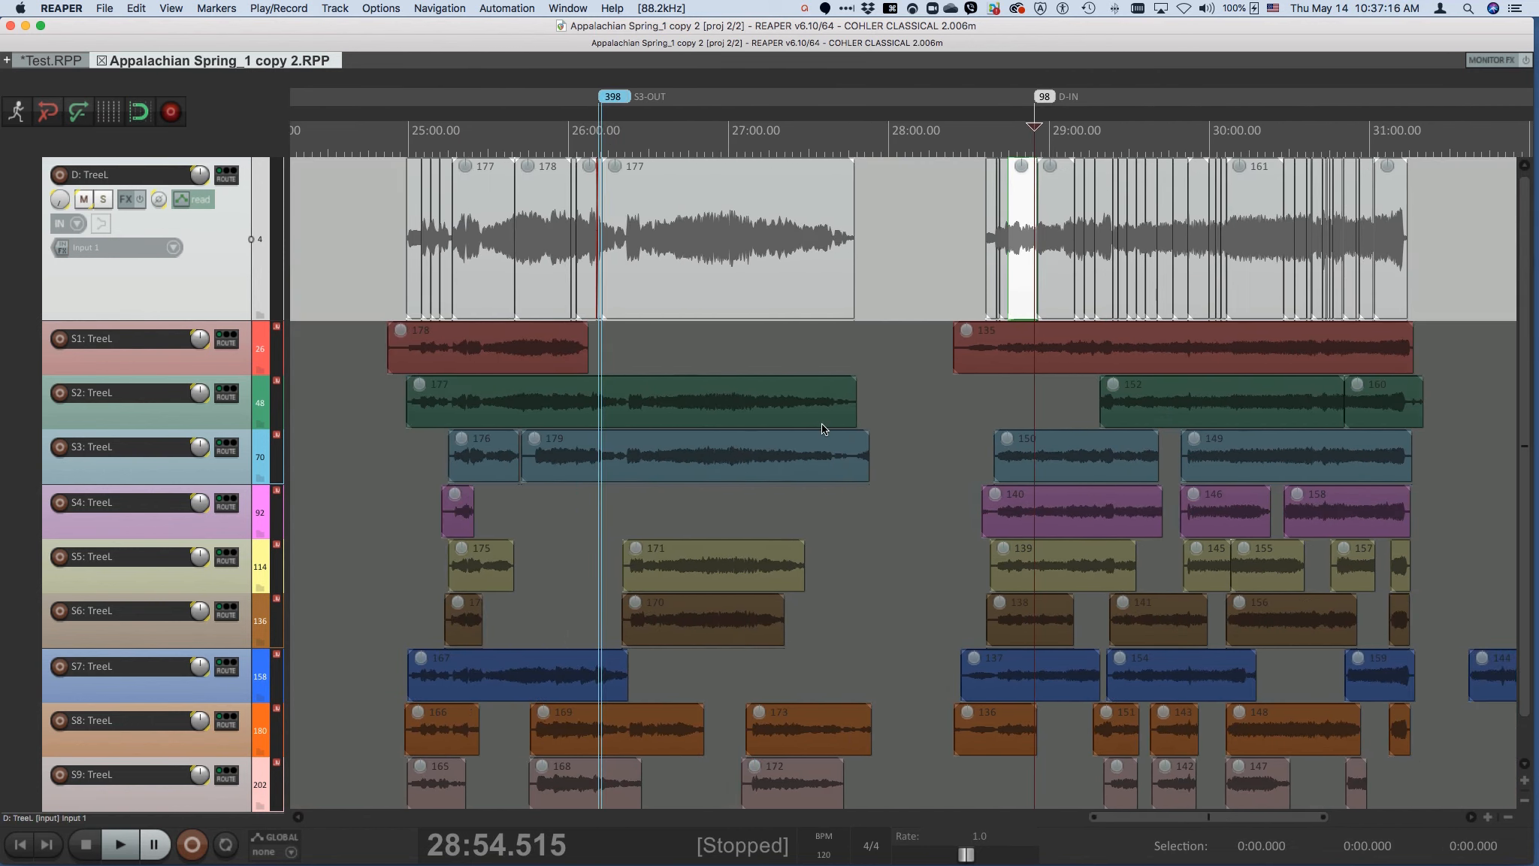